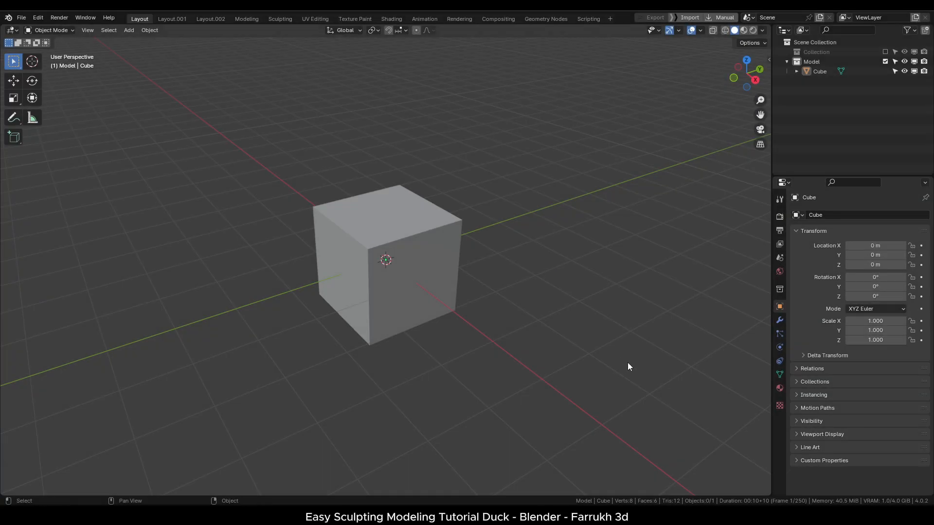
Add a level 3 subdivision to the cube and apply the Subdivision modifier.
left_click(401, 313)
left_click_drag(401, 313, 472, 356, "alt")
key("ctrl+3")
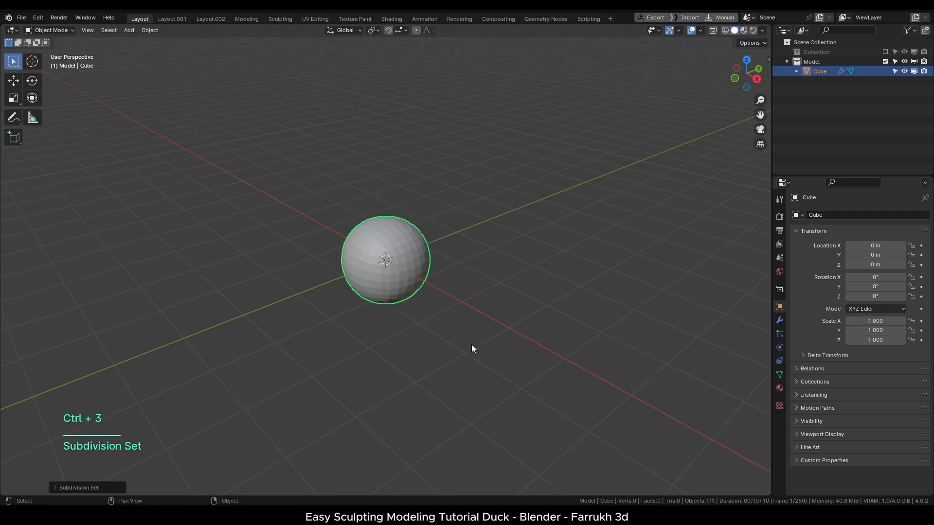
left_click(780, 321)
left_click(900, 284)
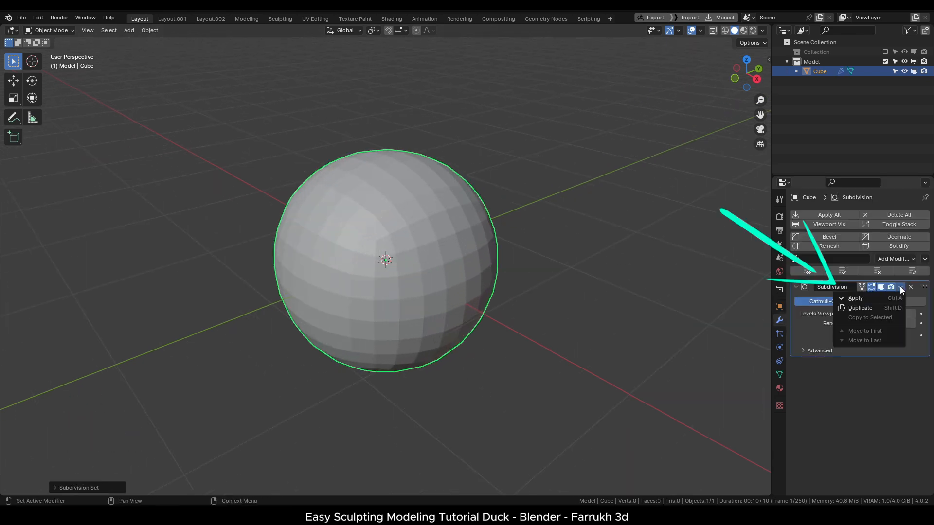
left_click(870, 297)
scroll(503, 335, "down", 3)
scroll(418, 358, "up", 3)
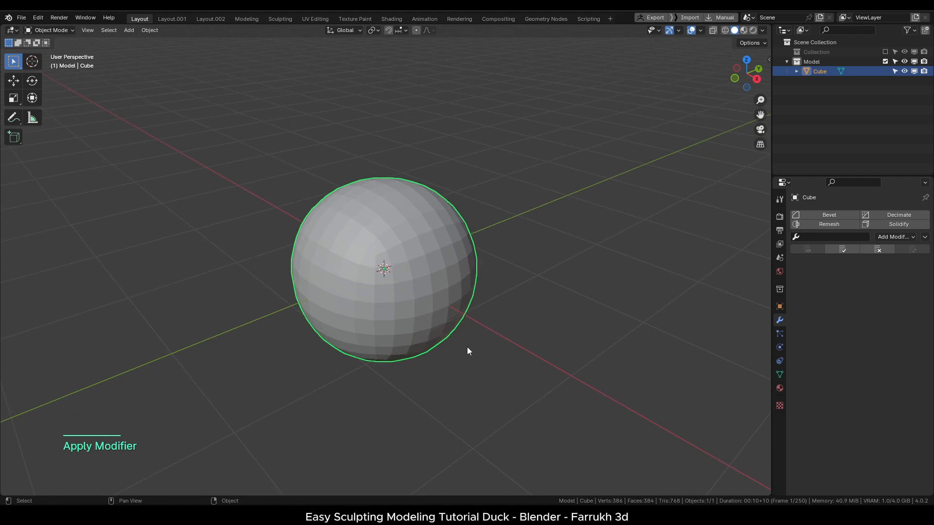
Shade the sphere smooth and raise it along Z until it rests on the ground grid.
right_click(521, 248)
left_click(515, 285)
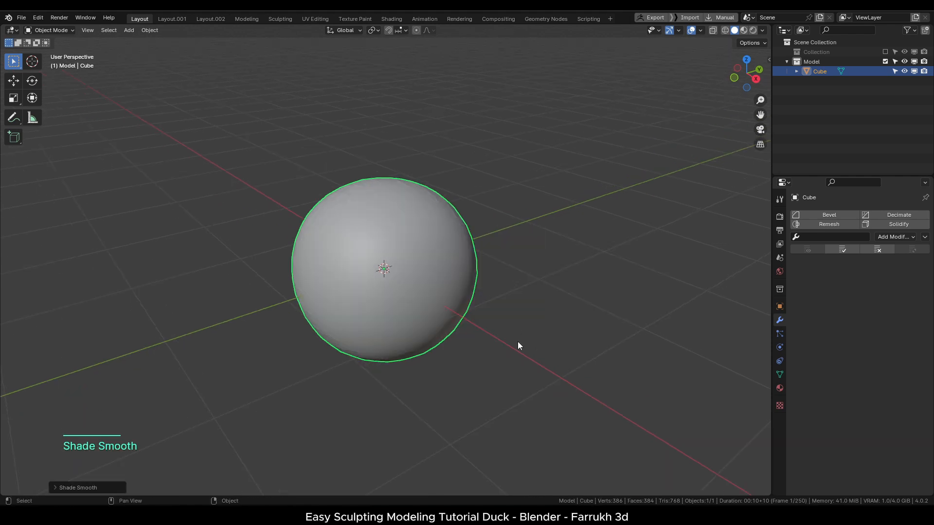
key("w")
left_click_drag(389, 221, 389, 125)
middle_click_drag(486, 254, 496, 322)
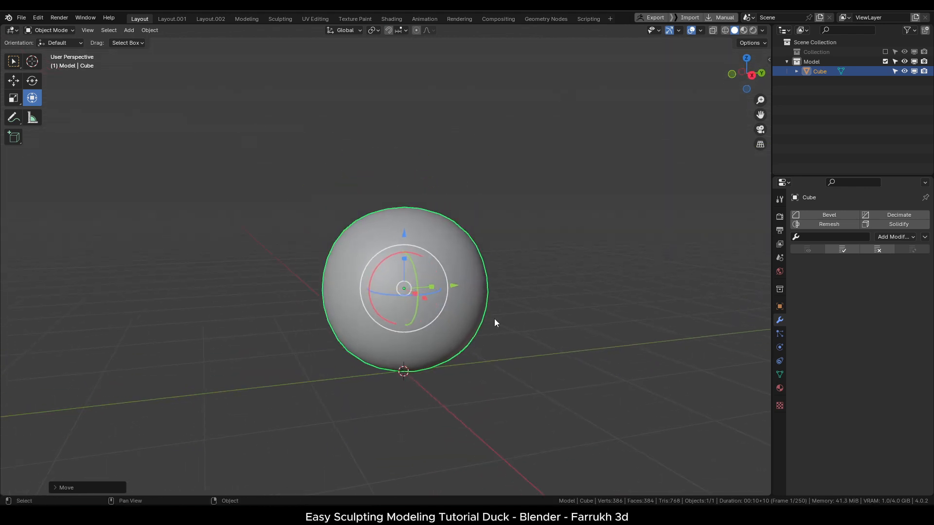
Duplicate the sphere, move the copy straight up along Z above the original, and scale it down.
key("shift+d")
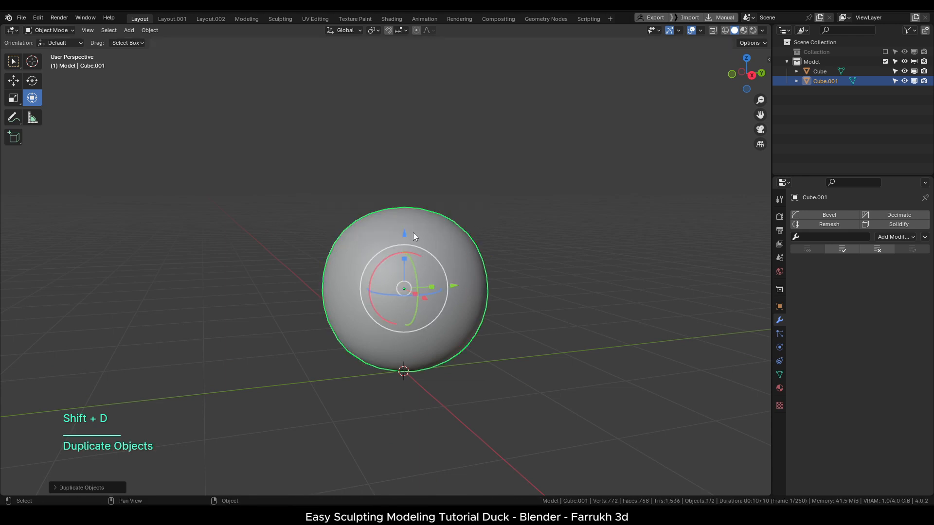
key("z")
left_click(417, 92)
middle_click_drag(486, 236, 487, 288, "shift")
key("s")
left_click(480, 288)
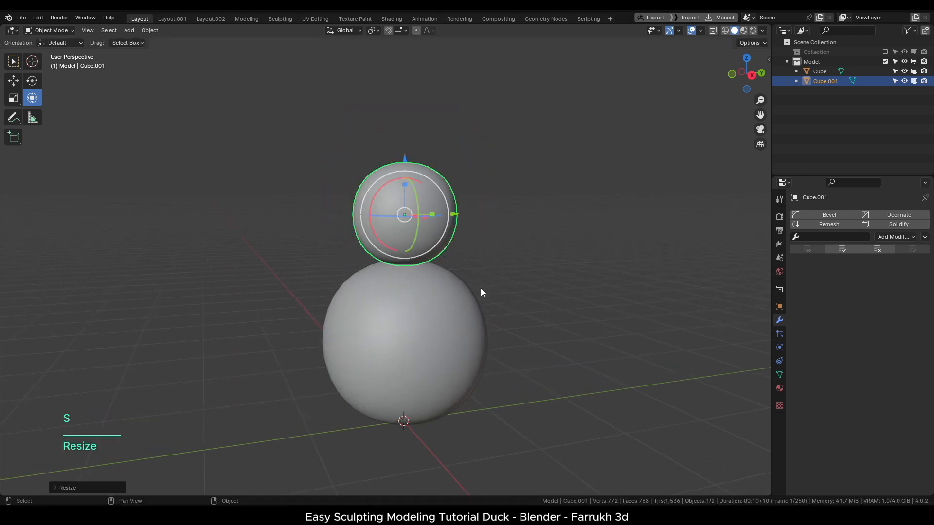
Shift the small sphere forward along Y, raise it, and scale it down further for the head.
middle_click_drag(538, 322, 512, 315, "alt")
left_click_drag(460, 214, 419, 214)
middle_click_drag(510, 307, 518, 288, "alt")
left_click_drag(364, 155, 364, 131)
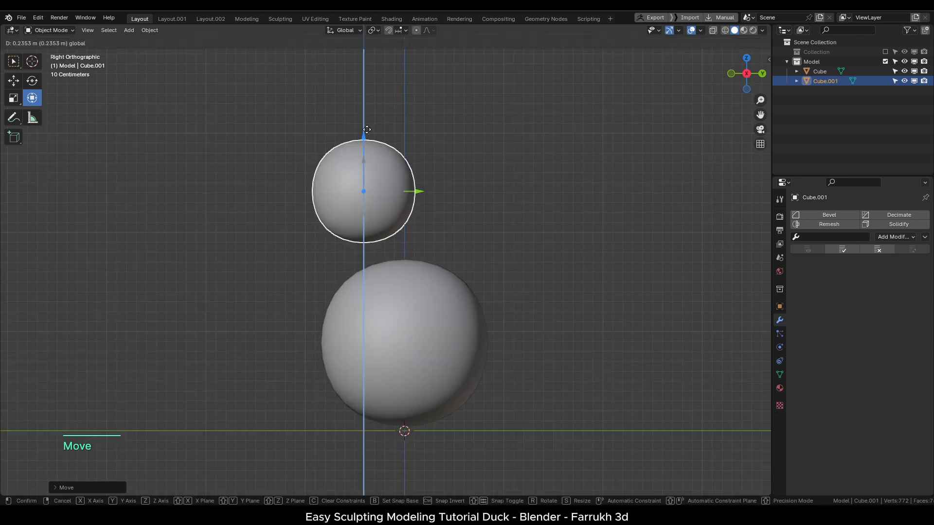
key("s")
left_click(532, 276)
left_click_drag(370, 193, 352, 168)
middle_click_drag(310, 270, 333, 256, "shift")
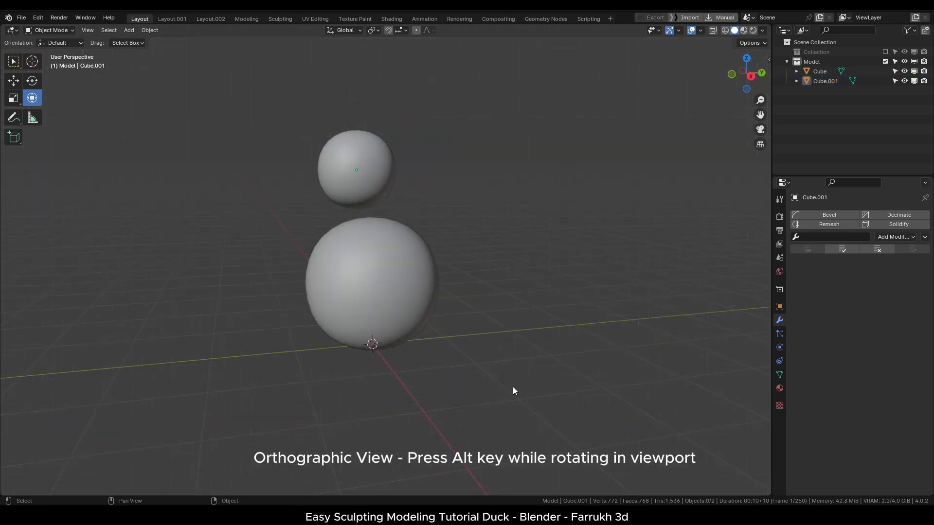
middle_click_drag(513, 386, 495, 354, "alt")
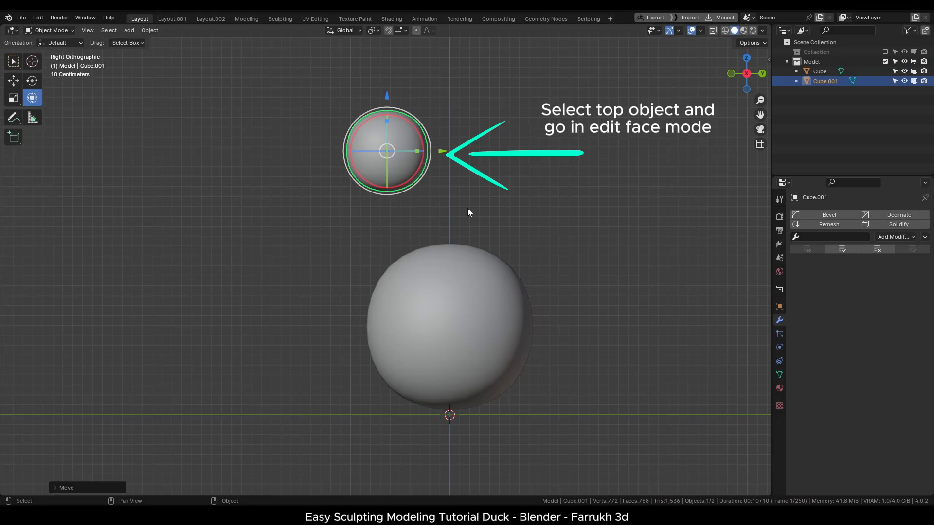
Enter face editing on the small upper sphere and turn on X-ray.
key("Tab")
key("z")
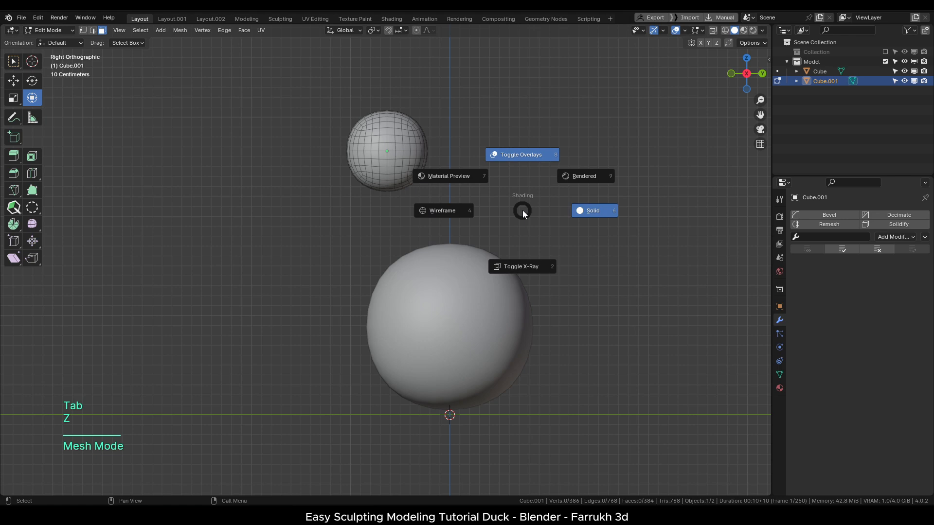
left_click(524, 263)
scroll(411, 161, "up", 3)
middle_click_drag(410, 160, 390, 259, "shift")
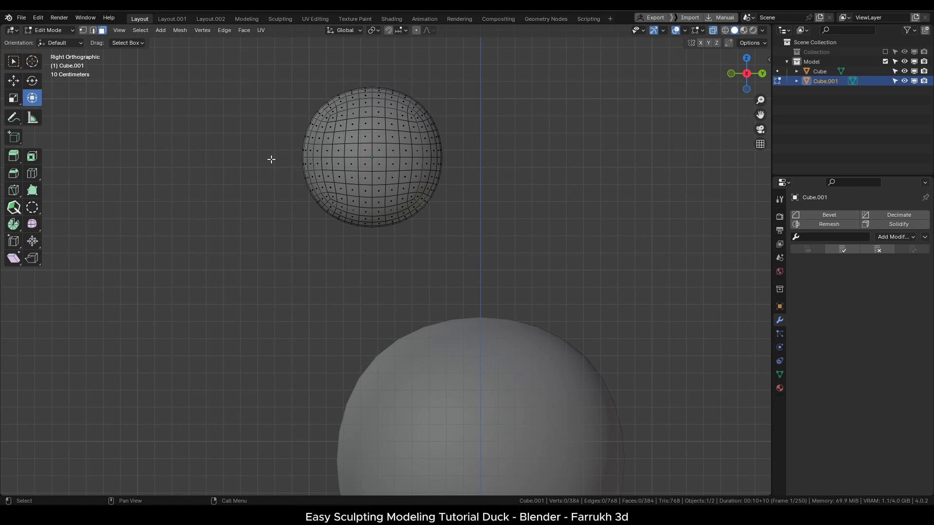
Stretch the small sphere's lower half of faces down along Z into the body as a neck, and return to Object Mode.
left_click_drag(269, 157, 547, 282)
scroll(543, 286, "down", 2)
middle_click_drag(540, 285, 555, 209, "shift")
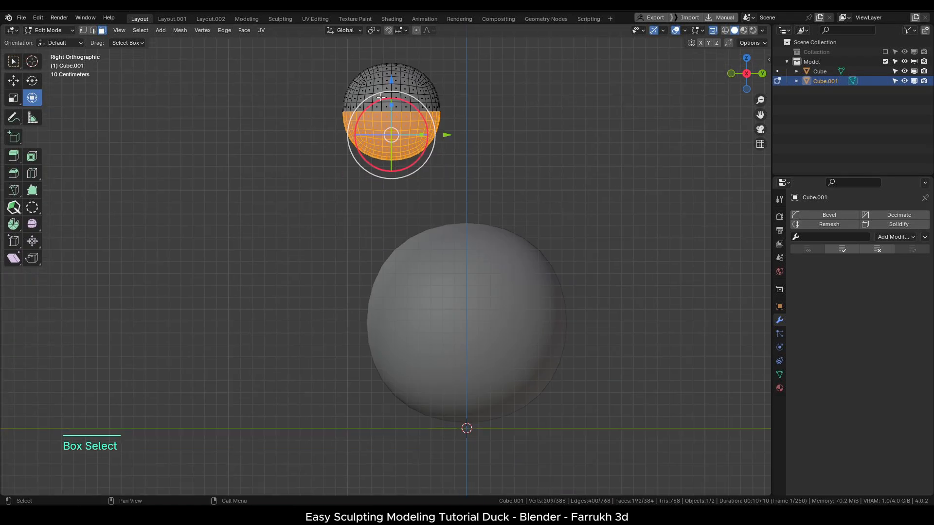
left_click_drag(381, 97, 381, 267)
key("Tab")
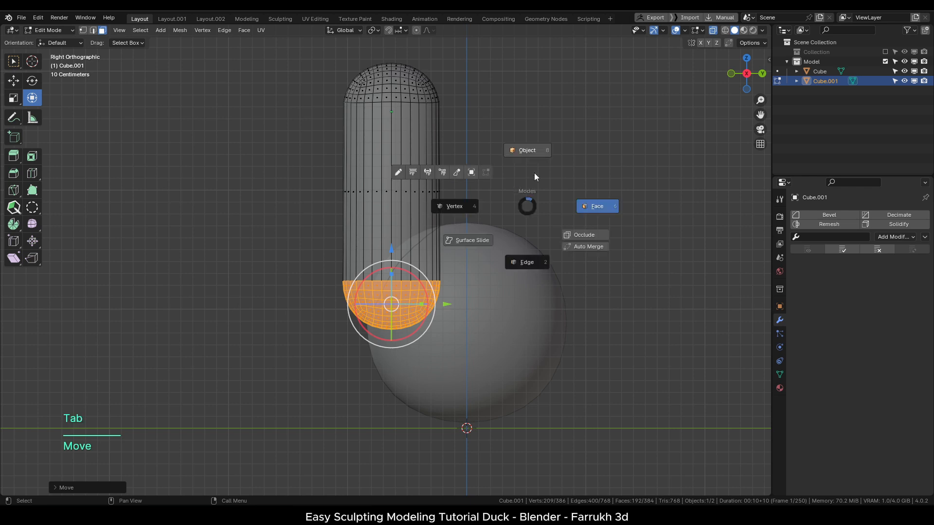
left_click(533, 171)
Move the neck column along Y toward the body's centre and lower it slightly along Z.
middle_click_drag(534, 169, 524, 174)
left_click_drag(524, 174, 530, 225, "alt")
left_click_drag(423, 124, 446, 123)
scroll(507, 210, "down", 1)
middle_click_drag(508, 211, 533, 209, "alt")
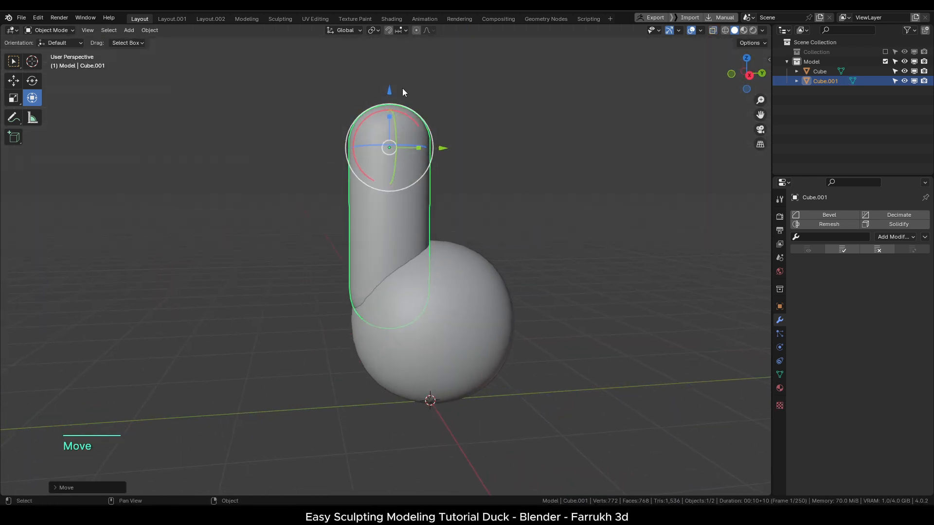
left_click_drag(401, 88, 403, 107)
middle_click_drag(539, 218, 568, 218, "alt")
middle_click_drag(572, 236, 553, 251)
left_click(551, 251)
Select the neck column and the body sphere and join them into one object.
left_click(379, 234)
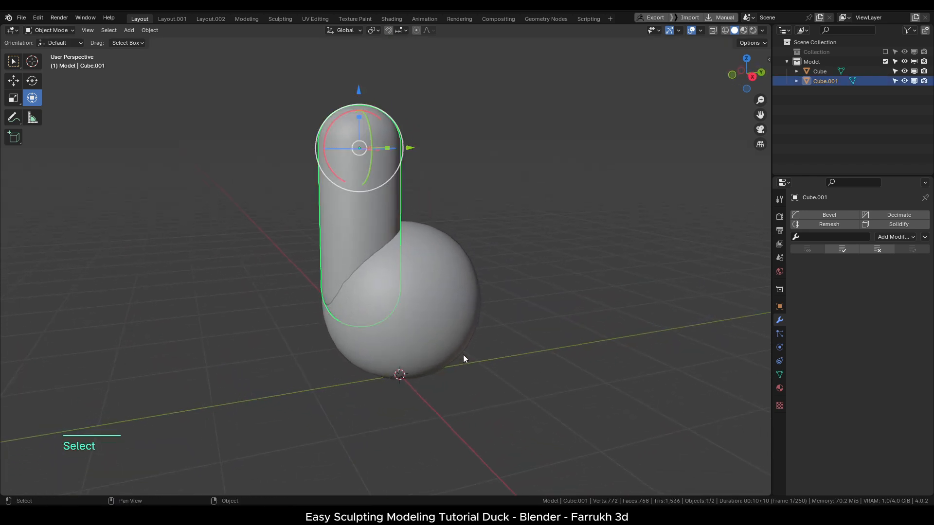
left_click(461, 356, "shift")
middle_click_drag(550, 340, 525, 319)
right_click(608, 255)
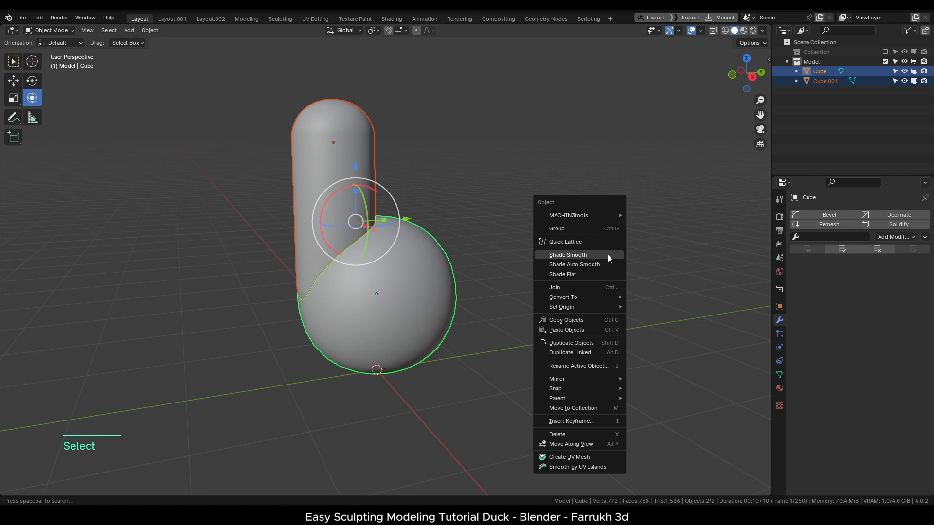
left_click(588, 287)
Apply rotation and scale to the joined object and rename it Body.
middle_click_drag(588, 288, 504, 330, "alt")
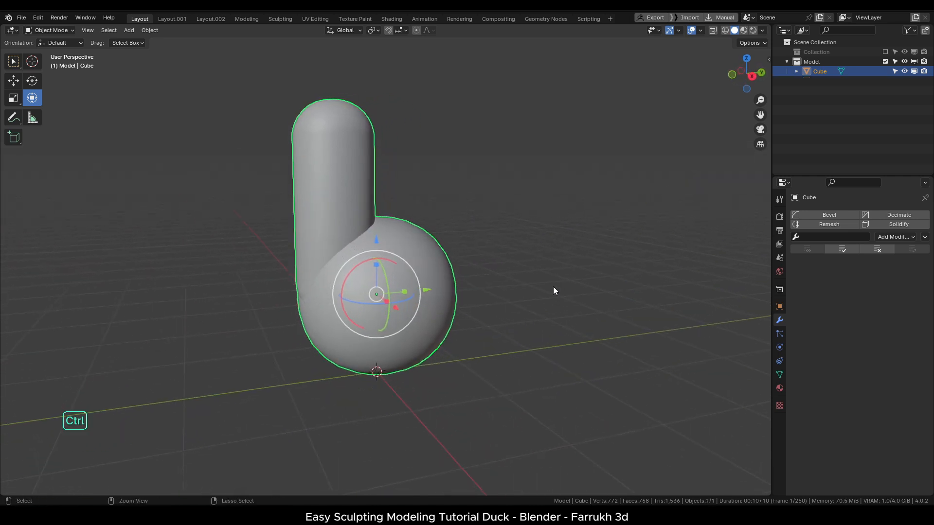
key("ctrl+a")
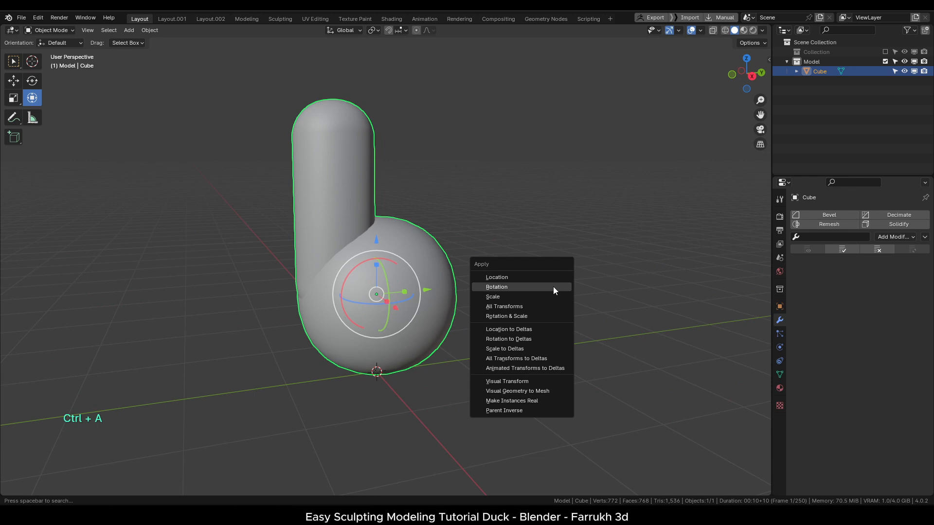
left_click(551, 317)
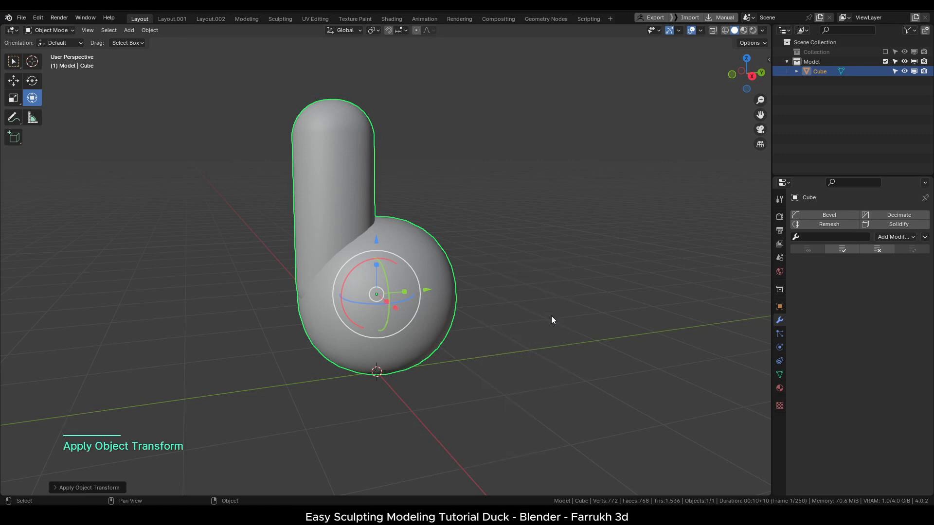
middle_click_drag(551, 316, 556, 295, "alt")
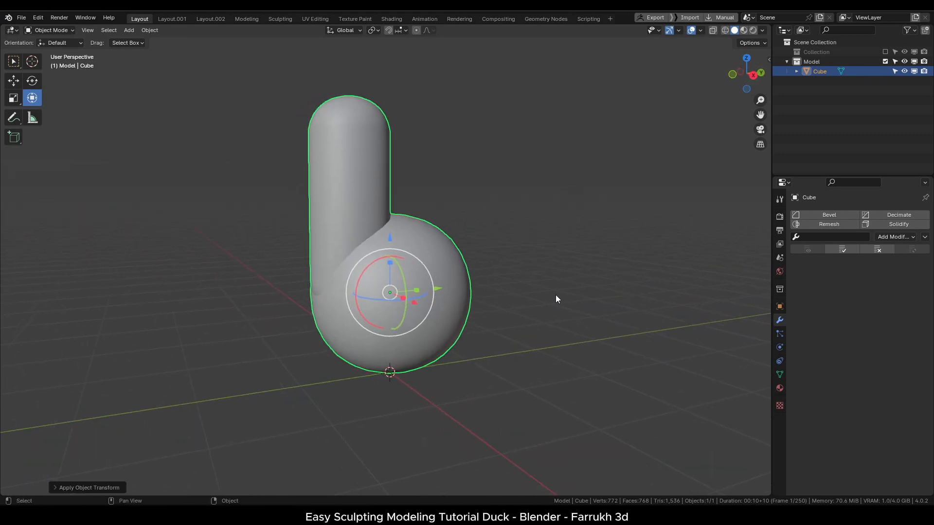
double_click(821, 72)
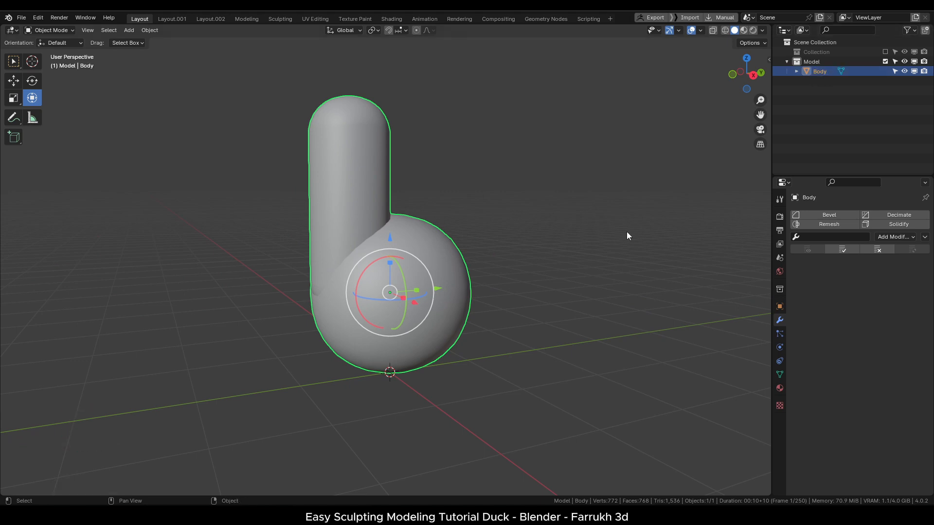
middle_click_drag(547, 249, 523, 270, "shift")
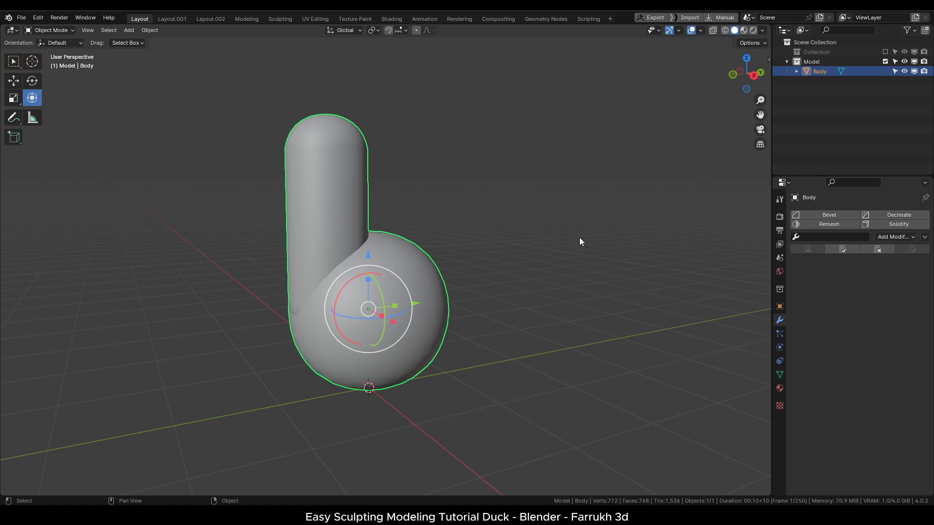
Switch the Body to Sculpt Mode and enlarge the brush radius to about 118 px.
key("Tab")
left_click(513, 203)
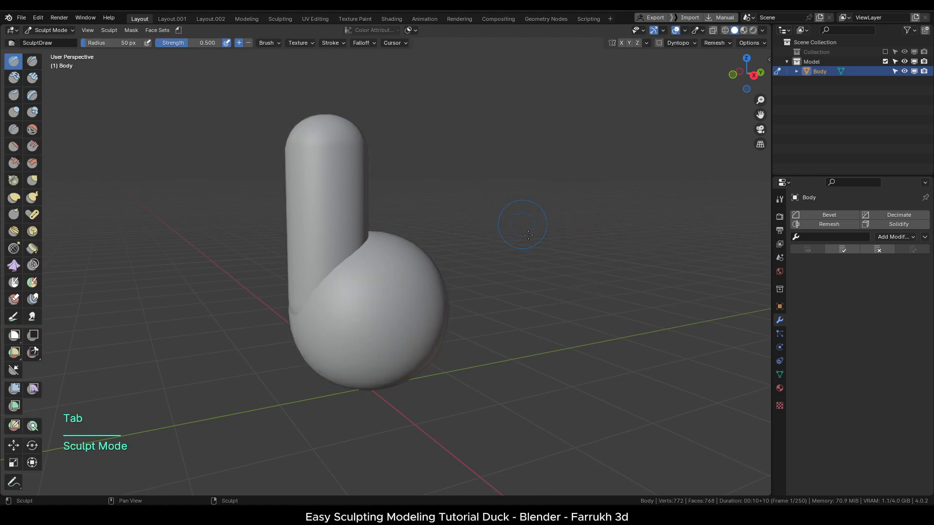
middle_click_drag(532, 277, 541, 288, "shift")
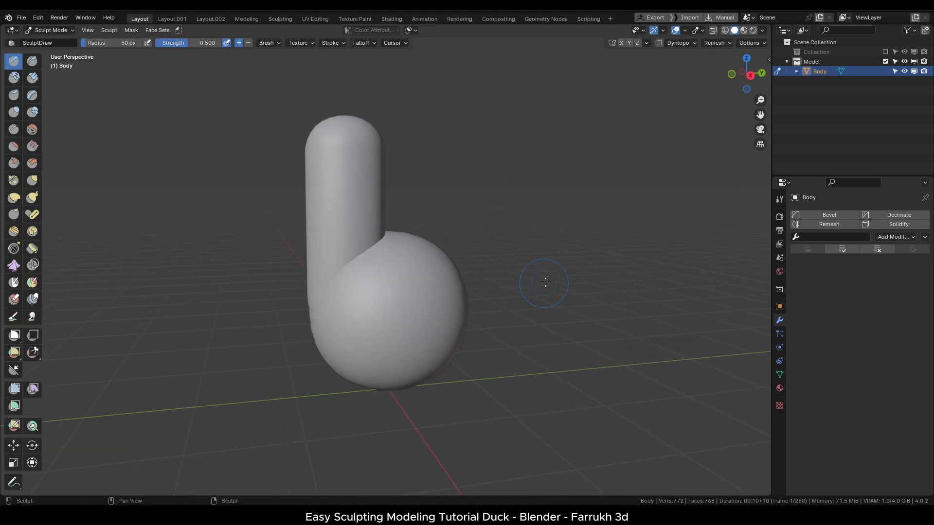
key("f")
left_click(602, 273)
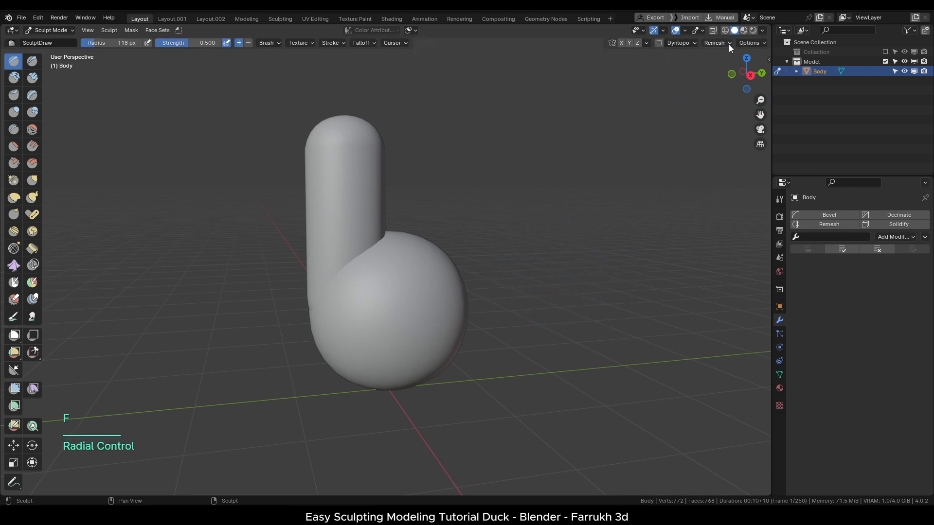
Set the voxel size to 0.09 m and voxel remesh the Body.
left_click(723, 42)
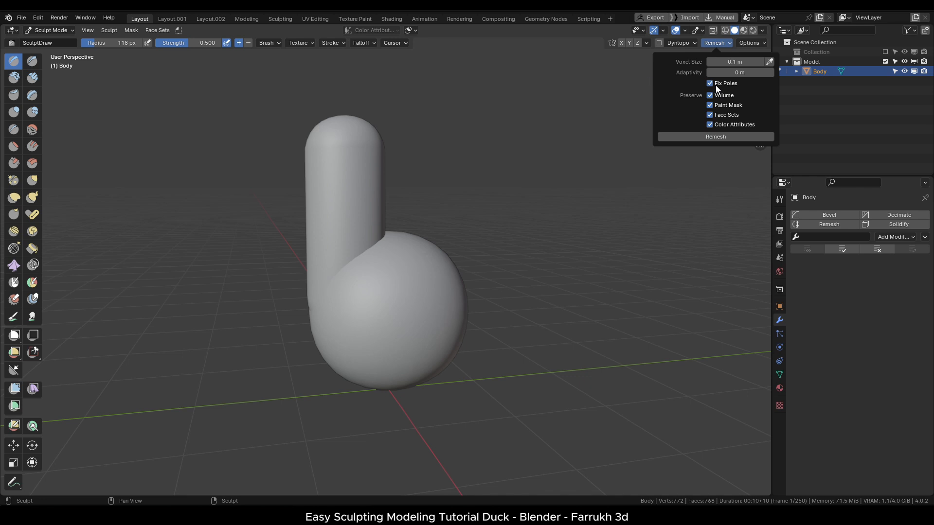
left_click(749, 43)
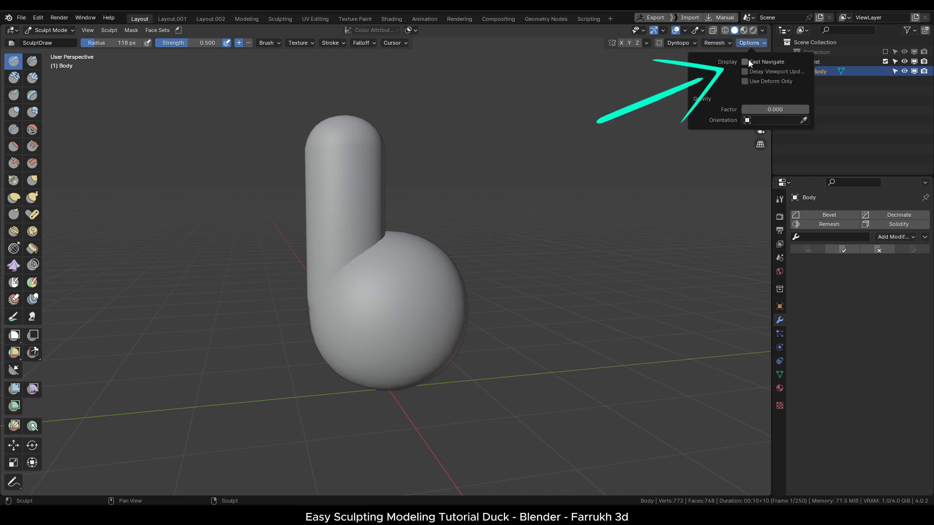
middle_click_drag(530, 262, 531, 252, "shift")
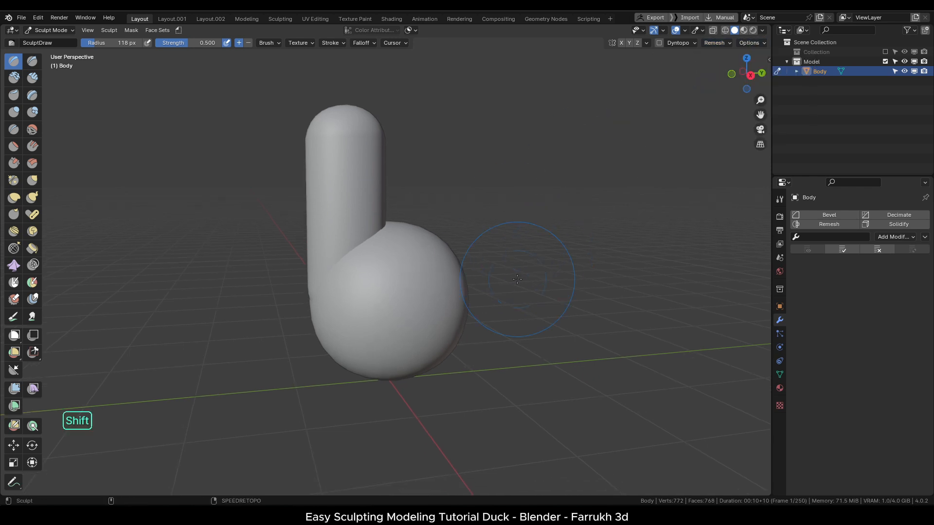
key("shift+r")
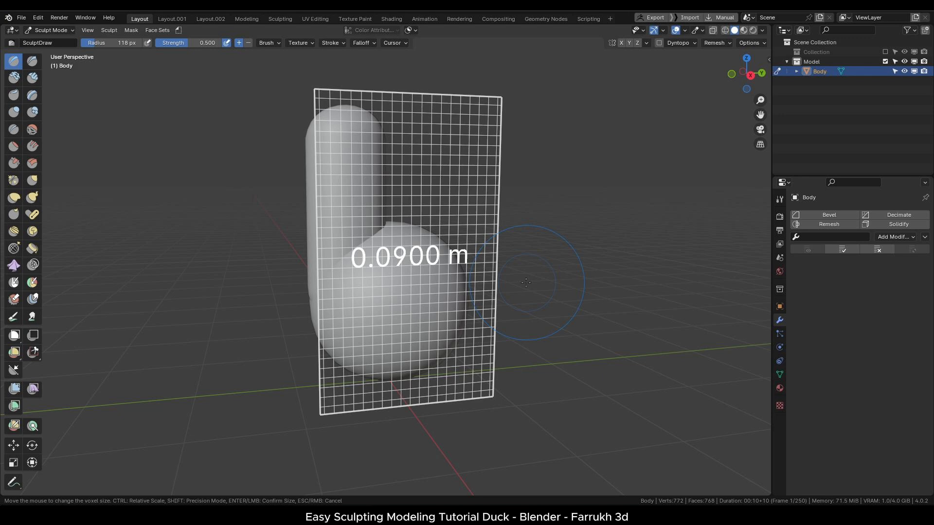
left_click(526, 282)
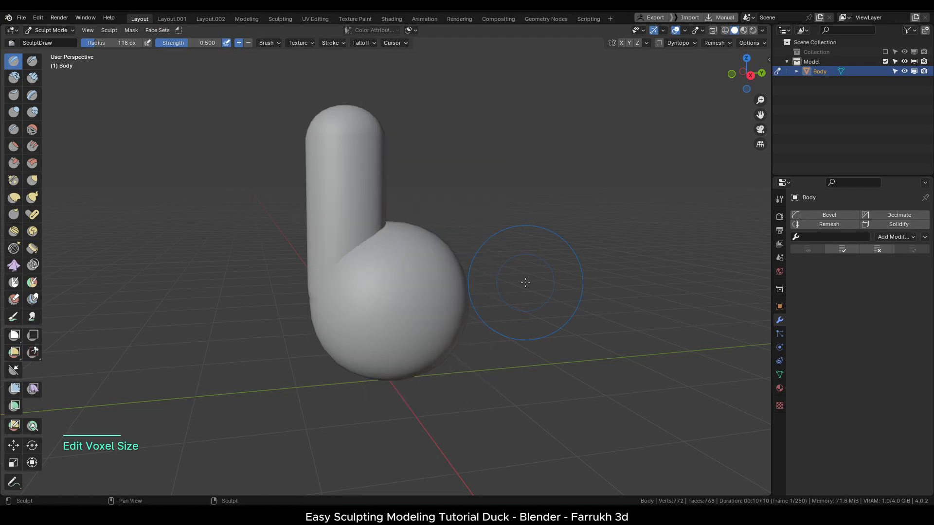
key("ctrl+r")
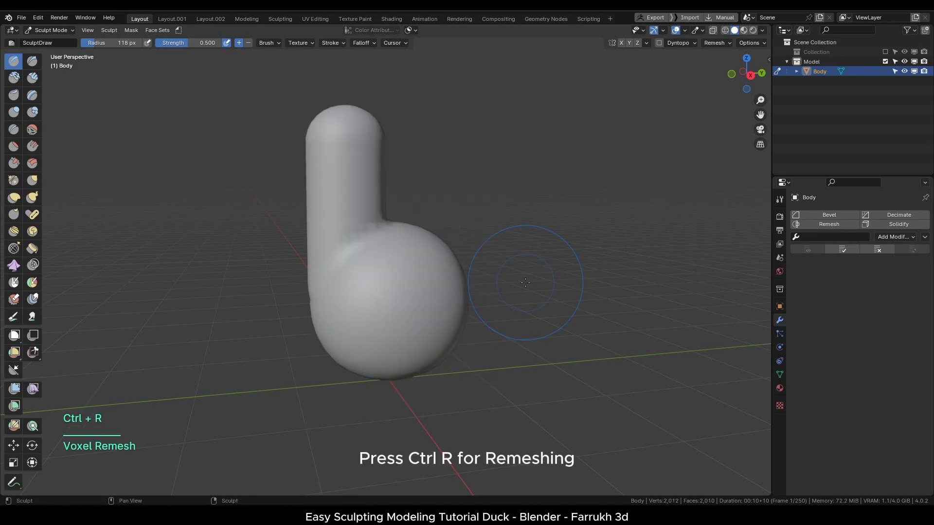
Choose the Grab brush, enable X-axis symmetry, and set the brush radius to about 238 px.
key("F4")
mouse_move(525, 283)
left_mouse_down("alt")
mouse_move(633, 258)
mouse_move(472, 325)
mouse_move(311, 316)
mouse_move(381, 308)
mouse_move(598, 321)
left_mouse_up("alt")
key("F4")
left_click(33, 181)
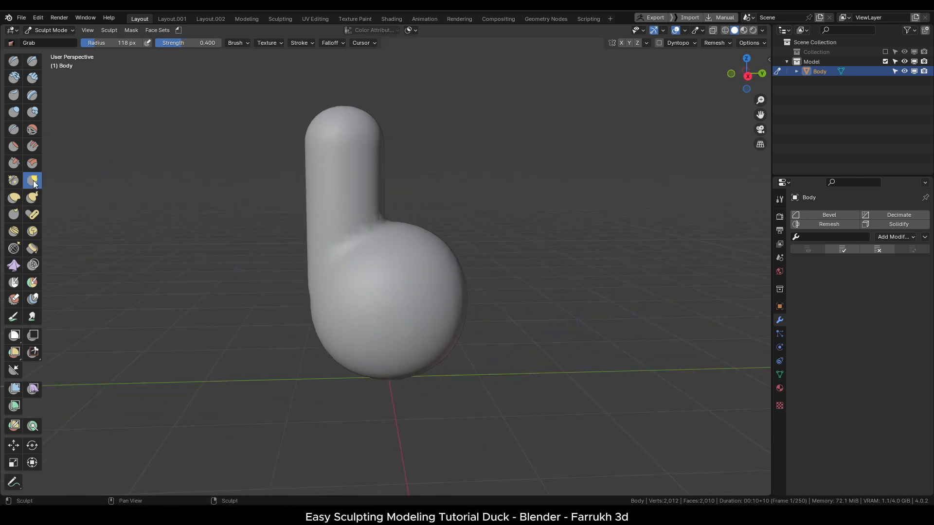
left_click(622, 42)
key("f")
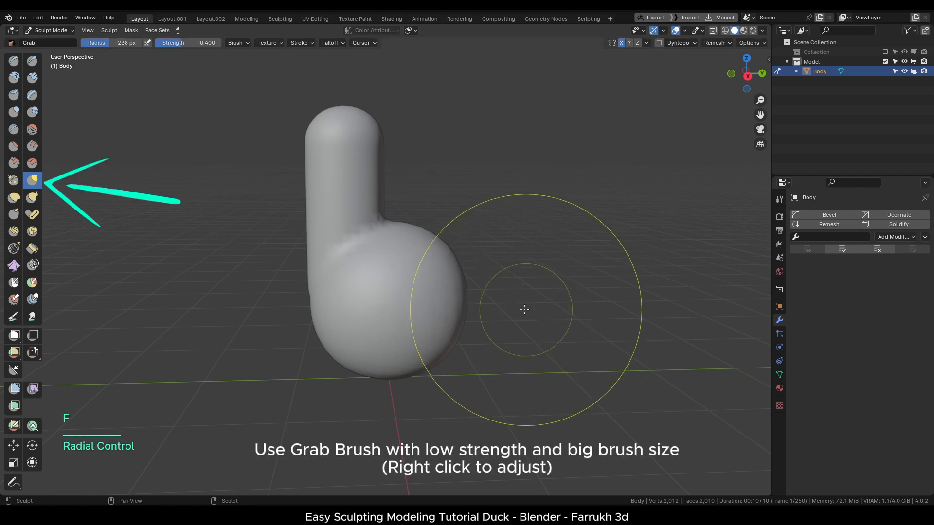
left_click(447, 292)
Pull the body's rear outward and its back down with the Grab brush, shape the chest, and smooth the neck junction.
mouse_move(447, 293)
left_mouse_down()
mouse_move(497, 307)
mouse_move(483, 335)
left_mouse_up()
mouse_move(402, 226)
left_mouse_down()
mouse_move(400, 265)
mouse_move(432, 270)
mouse_move(392, 253)
mouse_move(387, 261)
left_mouse_up()
middle_click_drag(388, 329, 383, 308, "alt")
left_click_drag(341, 323, 326, 322)
left_click_drag(490, 332, 476, 299)
left_click_drag(410, 261, 375, 239, "shift")
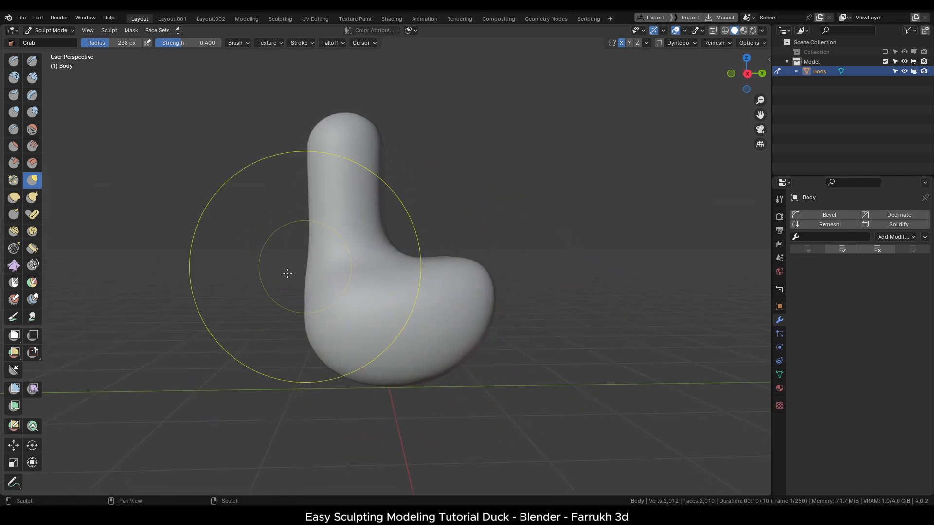
Shape the body's chest with the Grab brush, reduce the radius to about 162 px, and smooth the chest.
left_click_drag(306, 289, 295, 313)
key("f")
left_click(265, 304)
middle_click_drag(295, 313, 346, 317, "alt")
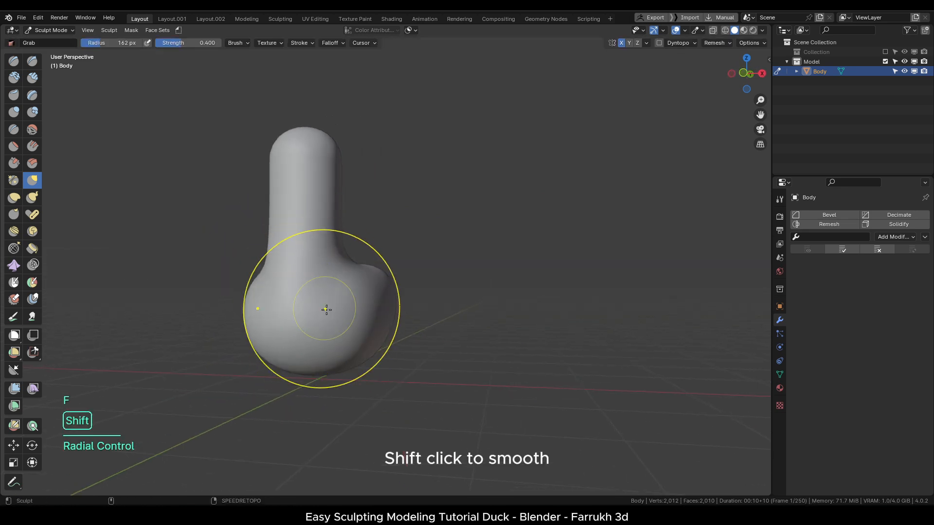
left_click_drag(323, 308, 336, 307, "shift")
middle_click_drag(336, 282, 378, 287, "alt")
Pull the body's rear outward with the Grab brush to form a narrower tail.
middle_click_drag(431, 229, 358, 270, "alt")
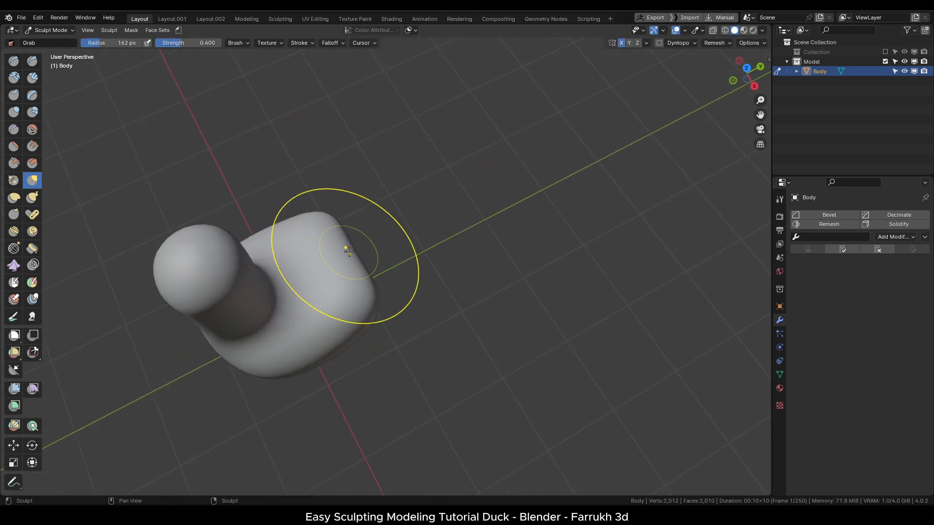
left_click_drag(347, 245, 383, 237)
middle_click_drag(372, 322, 404, 359, "alt")
scroll(362, 307, "down", 4)
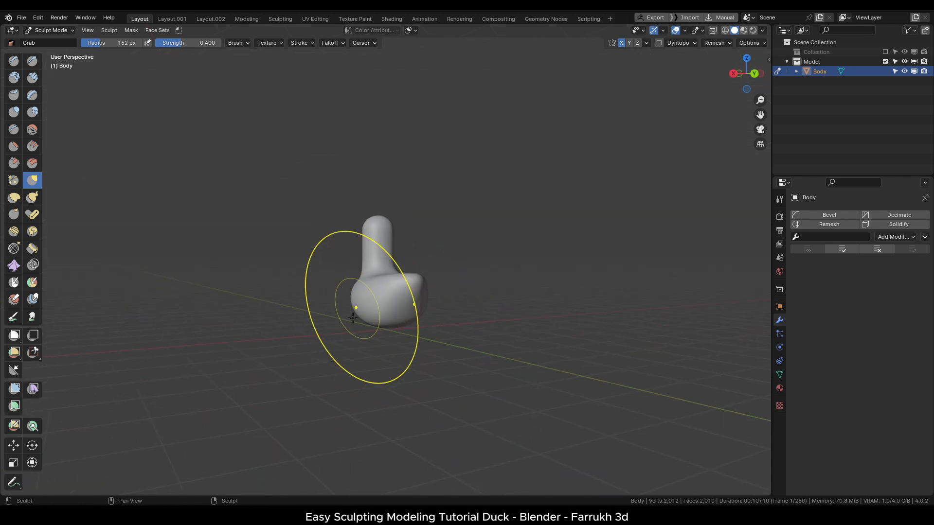
middle_click_drag(353, 306, 396, 319, "alt")
scroll(404, 321, "up", 4)
Set the Grab brush radius to about 167 px, refine the chest, and widen the base of the neck.
key("f")
left_click(460, 340)
key("f")
left_click(456, 341)
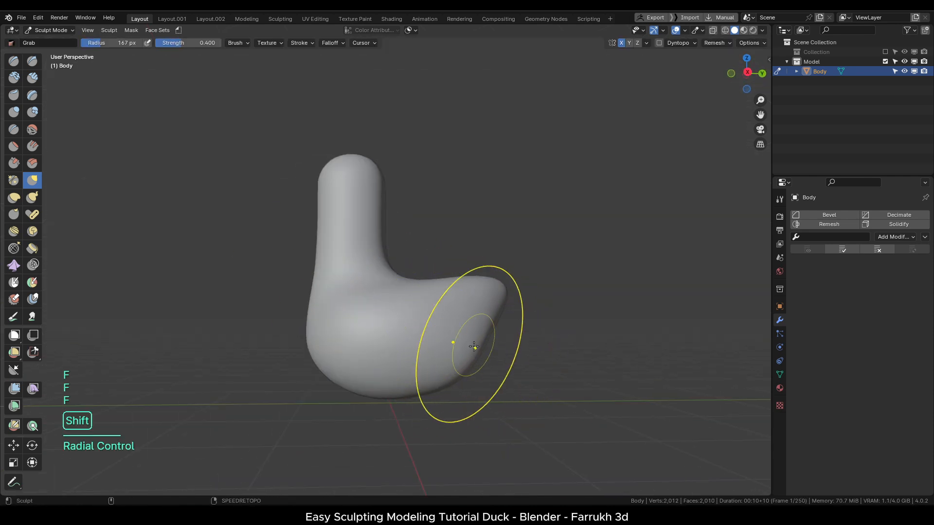
middle_click_drag(397, 282, 389, 267)
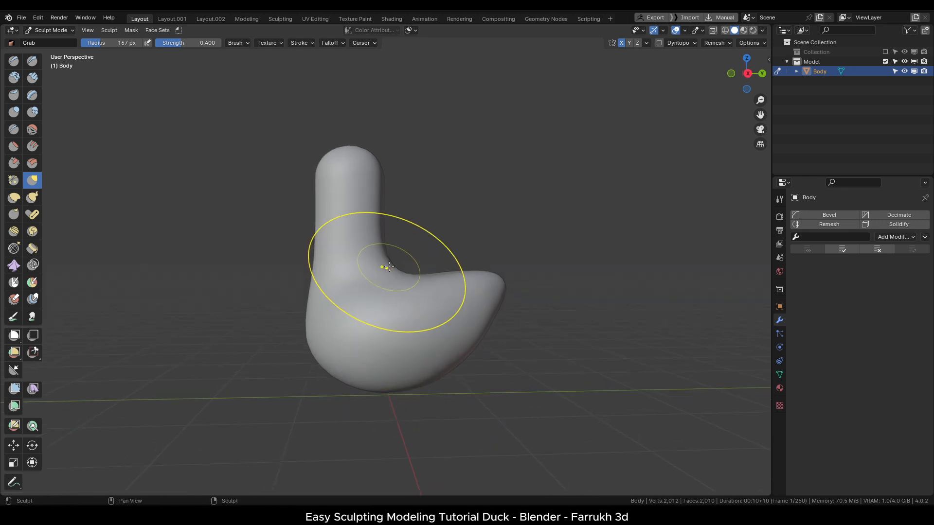
left_click_drag(314, 315, 305, 304)
middle_click_drag(307, 318, 389, 326, "alt")
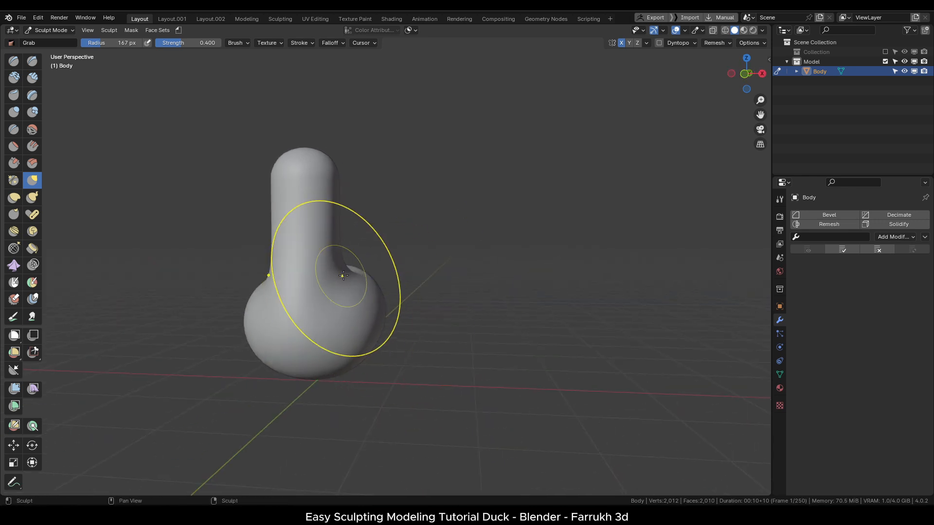
left_click_drag(344, 275, 356, 280)
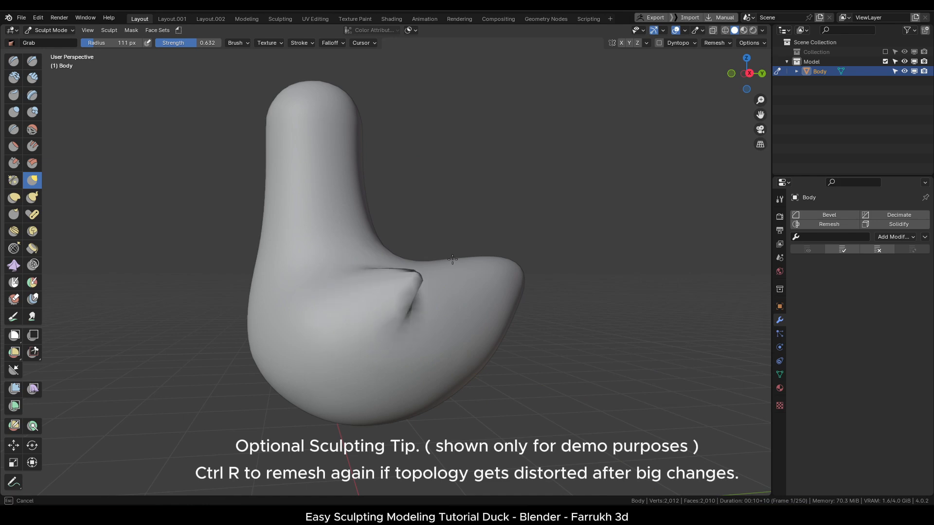
Distort the body's side with large Grab strokes at a 111 px radius and show the wireframe to inspect the topology.
left_click_drag(454, 312, 547, 278)
left_click_drag(402, 369, 485, 390)
left_click_drag(301, 365, 364, 447)
key("shift+z")
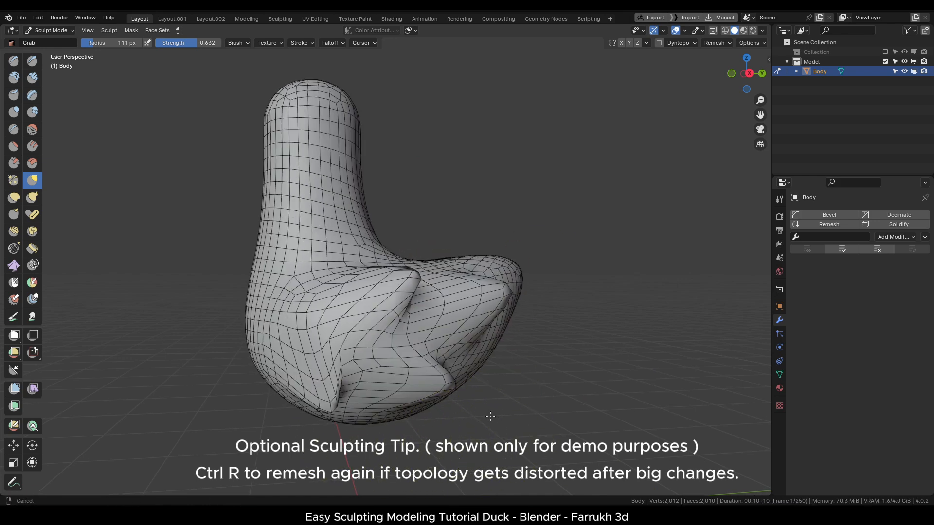
middle_click_drag(341, 311, 292, 284)
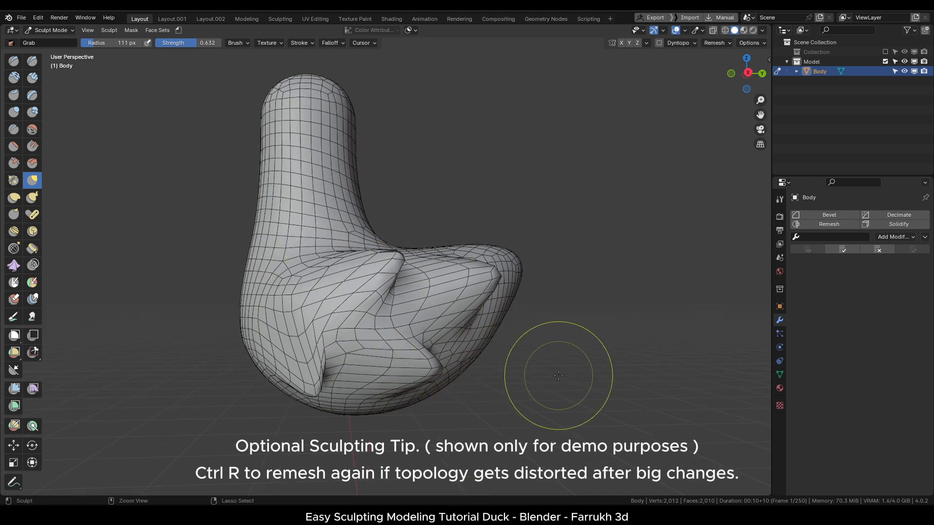
Voxel remesh the distorted body, hide the wireframe, and rework the side bumps with a 91 px brush.
key("ctrl+r")
mouse_move(440, 343)
left_mouse_down()
mouse_move(397, 326)
mouse_move(392, 334)
mouse_move(417, 337)
mouse_move(493, 278)
mouse_move(472, 287)
left_mouse_up()
key("shift+z")
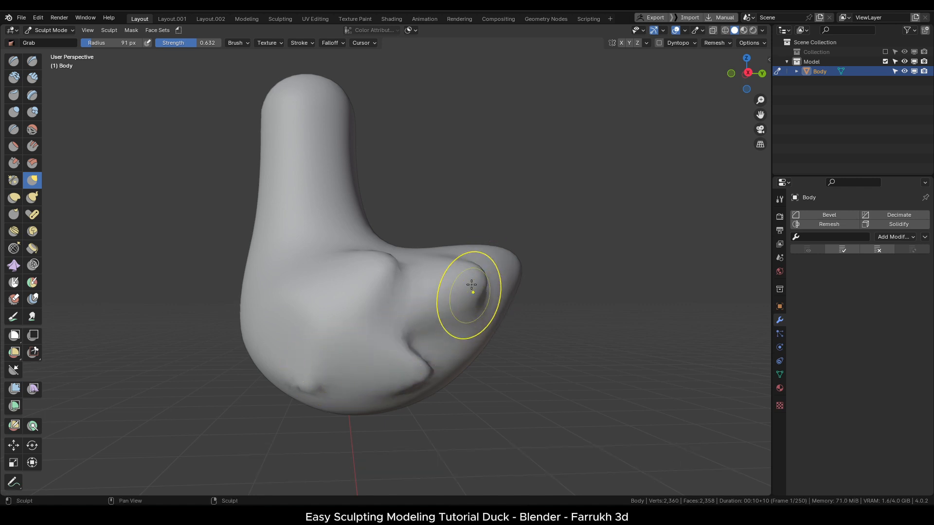
left_click_drag(319, 389, 338, 436)
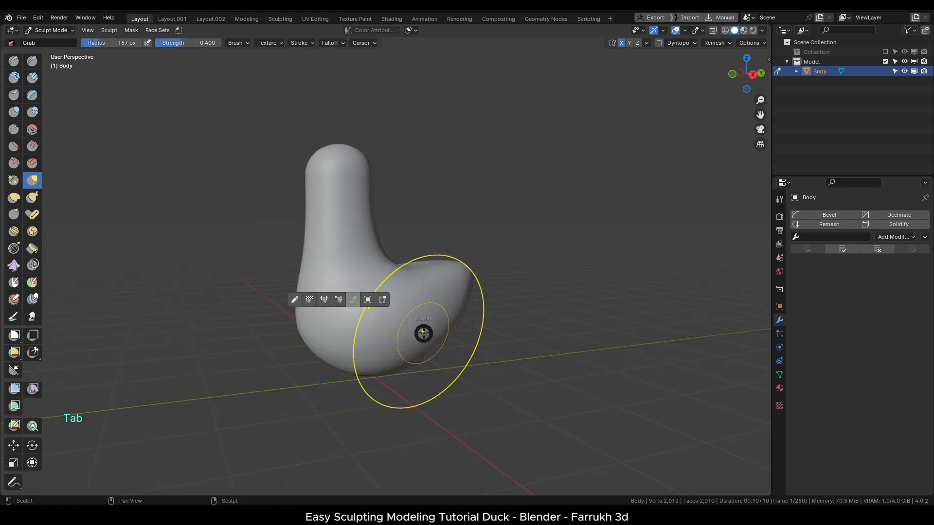
Return to Object Mode, raise the Body along Z clear of the ground plane, and deselect it.
key("Tab")
left_click_drag(504, 380, 576, 371, "alt")
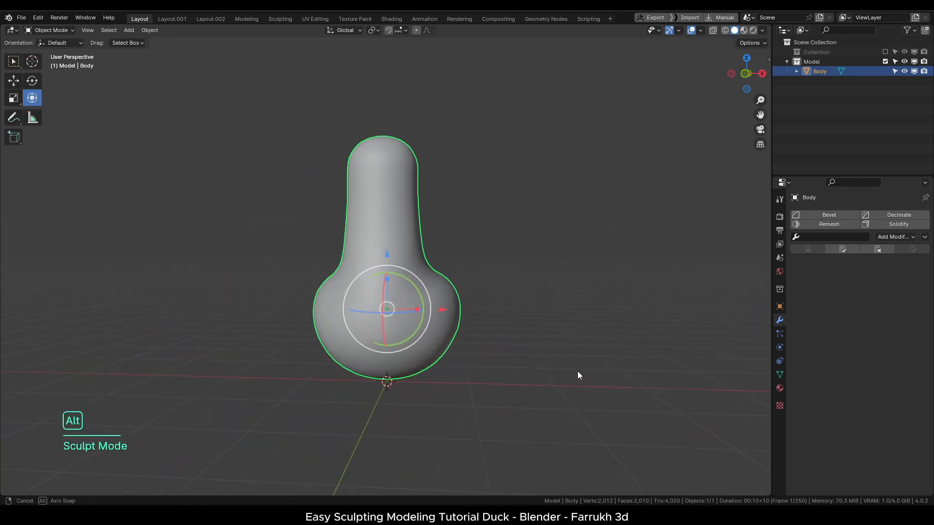
key("alt+a")
left_click_drag(492, 357, 383, 362, "alt")
scroll(382, 359, "down", 1)
left_click(378, 314)
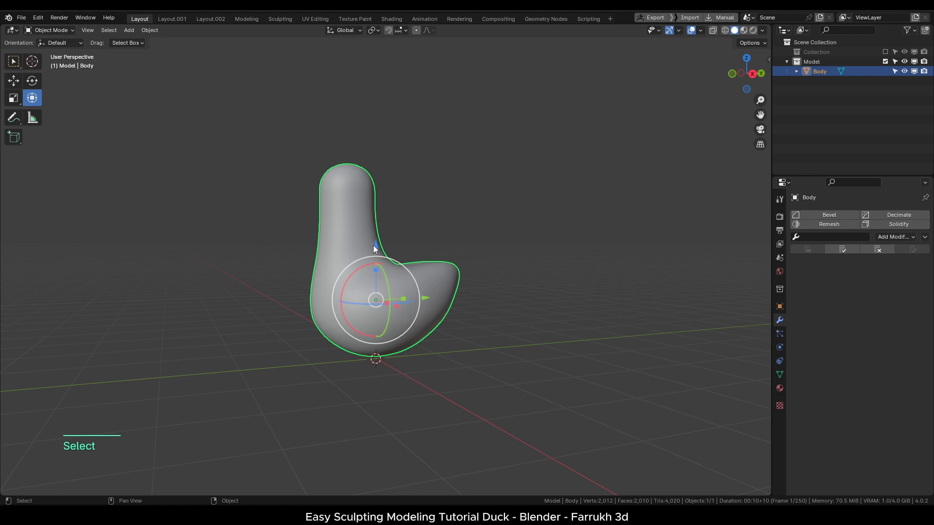
left_click_drag(374, 246, 376, 193)
left_click_drag(489, 290, 491, 329, "alt")
left_click(491, 329)
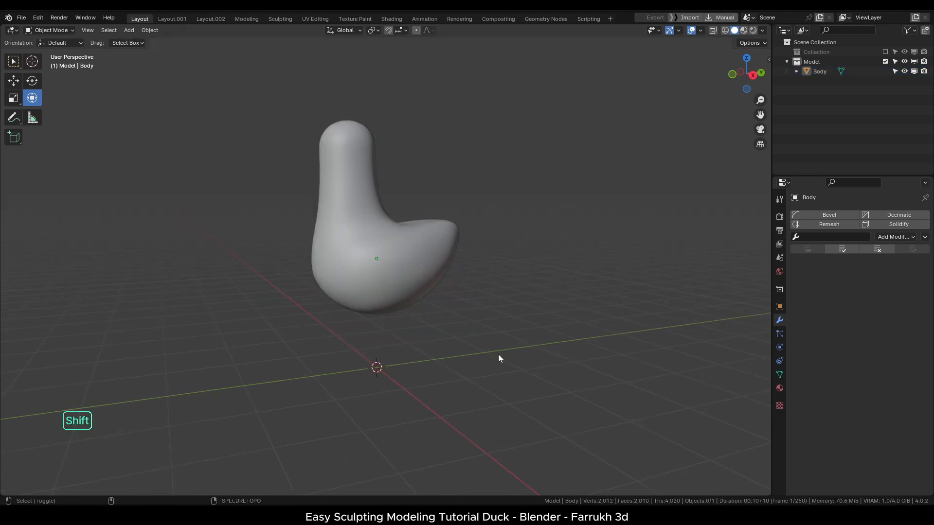
Add a cube, scale it down, and raise it along Z to sit just below the body.
key("shift+a")
mouse_move(494, 304)
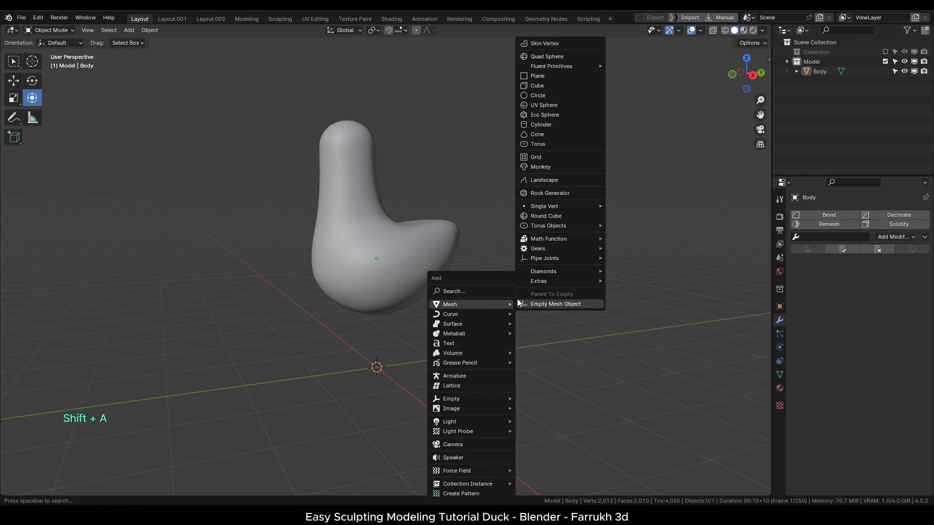
left_click(553, 86)
scroll(419, 406, "up", 2)
key("s")
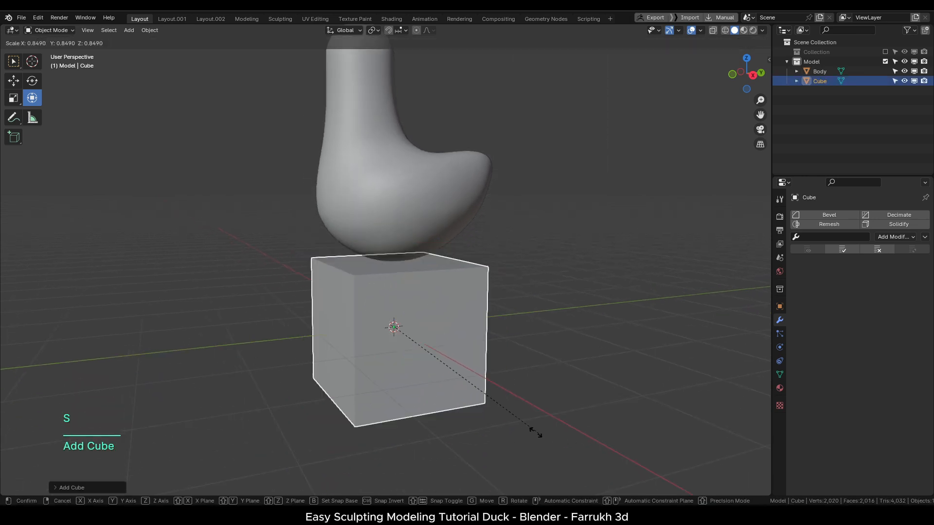
left_click(417, 383)
left_click_drag(394, 273, 395, 249)
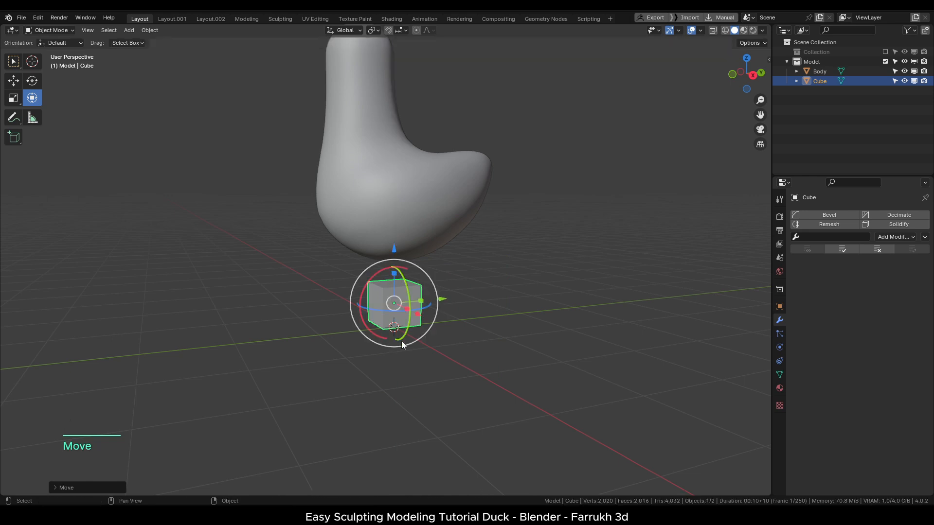
Isolate the cube in local view.
scroll(402, 350, "up", 3)
left_click_drag(364, 393, 442, 384, "alt")
scroll(424, 370, "up", 2)
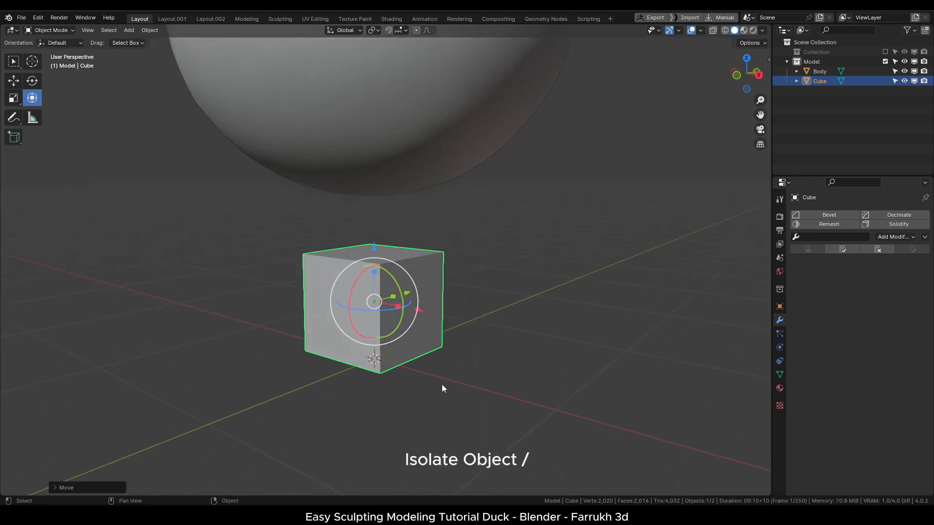
key("alt+q")
left_click_drag(436, 347, 462, 357, "alt")
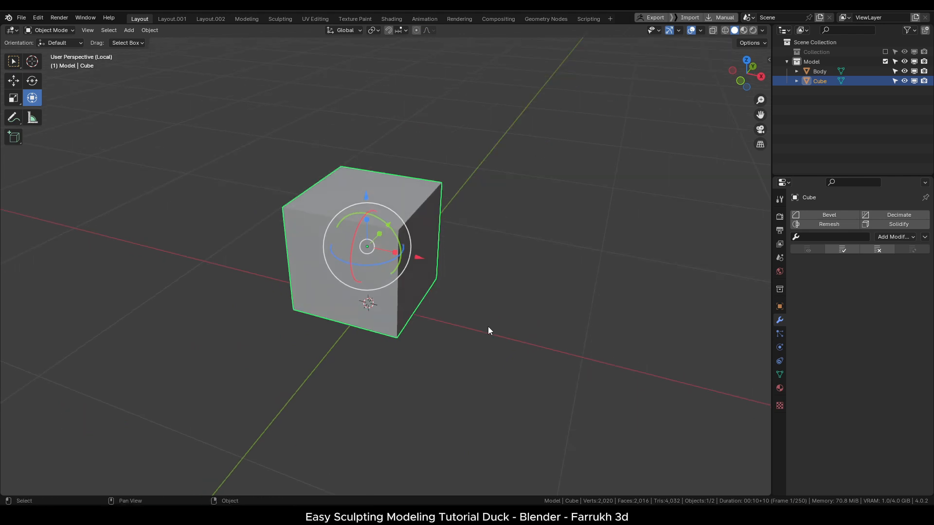
In Edit Mode, extrude the cube's two opposite X-side faces individually outward by about 2.28 m.
key("Tab")
left_click(547, 327)
left_click(421, 268)
left_click_drag(314, 333, 533, 337, "alt")
left_click(369, 333, "shift")
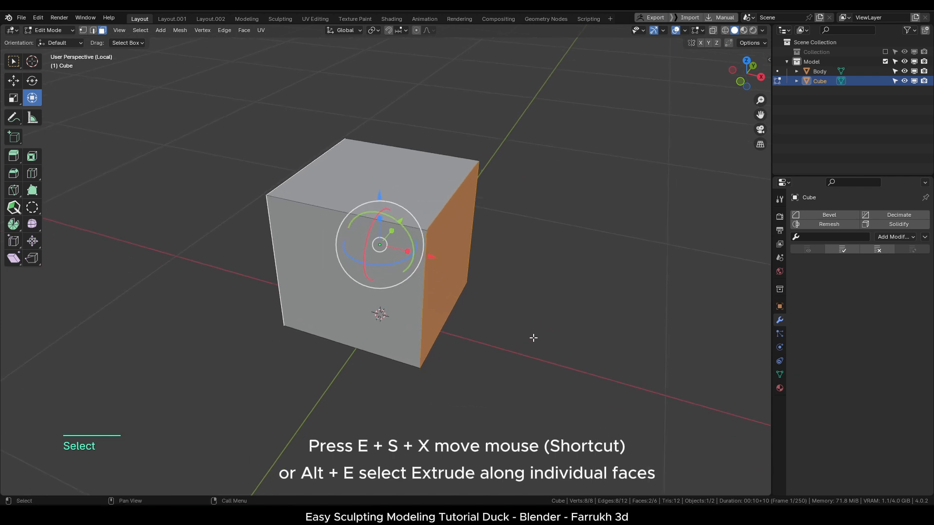
scroll(534, 337, "down", 1)
key("alt+e")
left_click(534, 337)
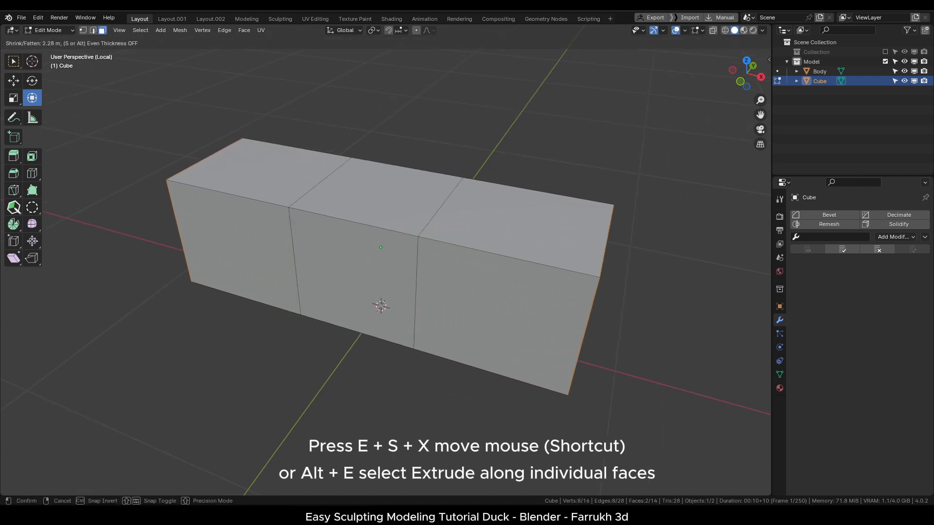
left_click(745, 93)
scroll(471, 402, "down", 2)
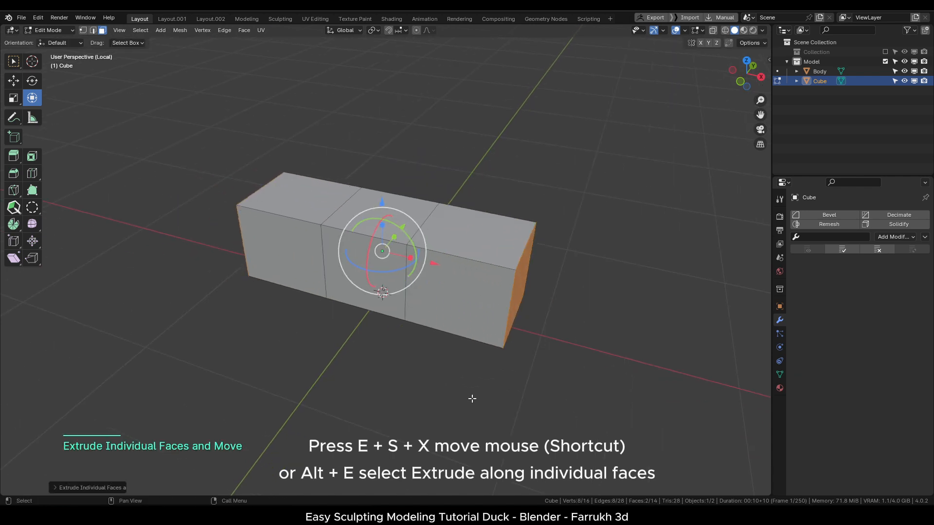
Extrude the three adjacent front faces of the block forward as individual faces to form three toes.
left_click_drag(471, 399, 459, 428, "alt")
left_click(358, 387)
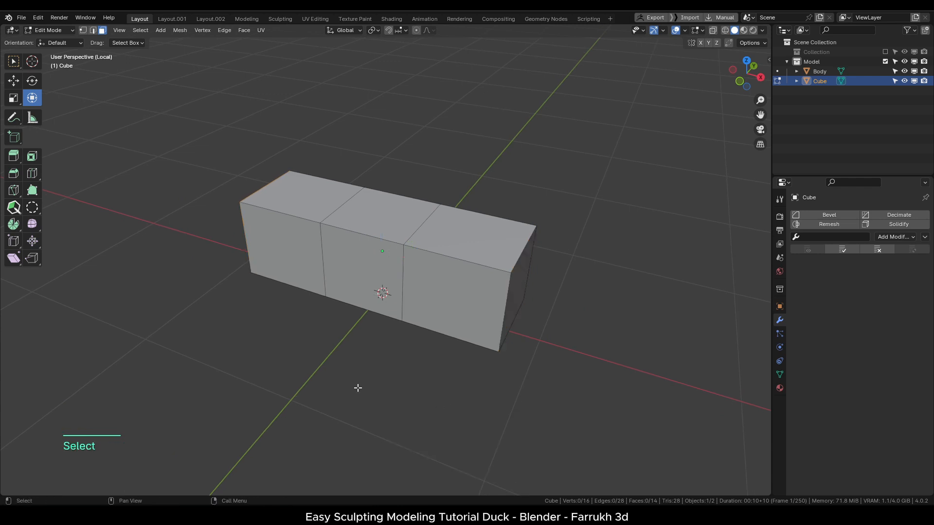
left_click(292, 259)
left_click(363, 279, "shift")
left_click(464, 299, "shift")
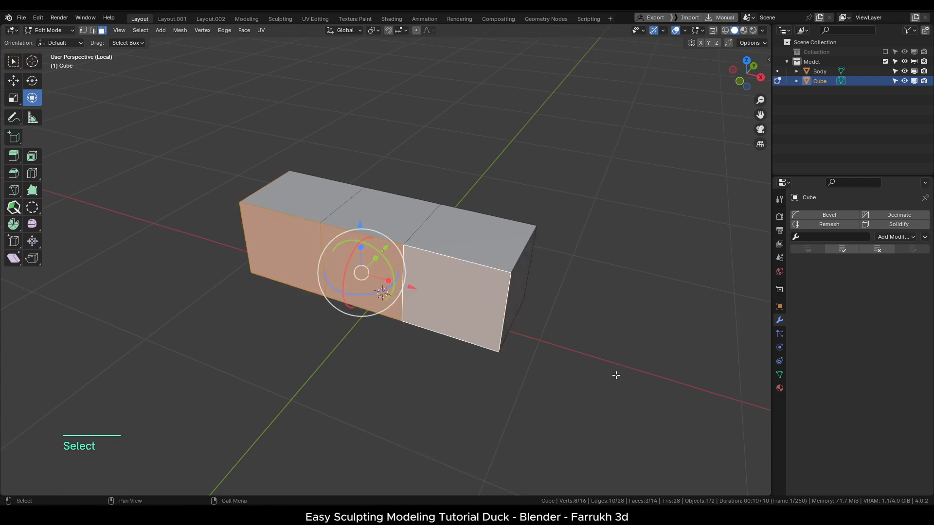
key("alt+e")
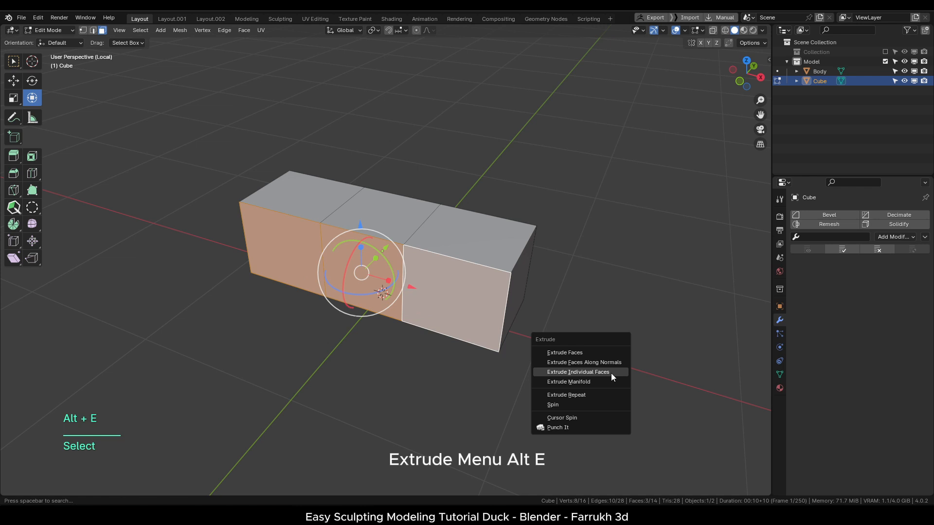
left_click(611, 373)
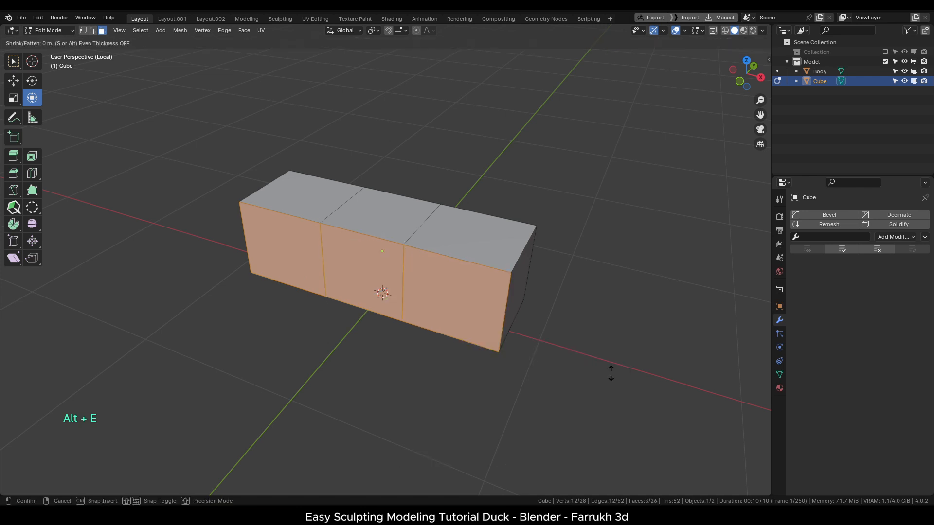
left_click(656, 191)
middle_click_drag(576, 349, 594, 365)
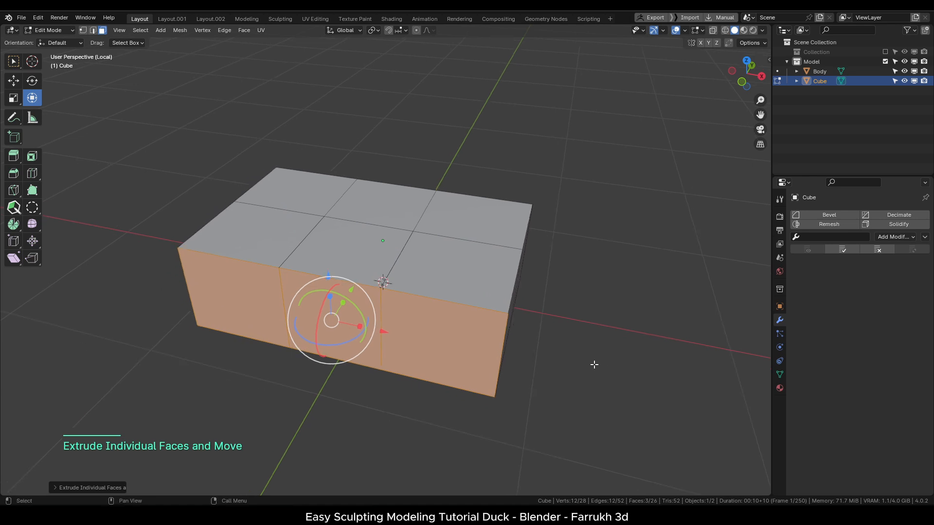
Spread the two outer toes by moving their end faces outward along X, away from the middle toe.
left_click(424, 432)
left_click(431, 337)
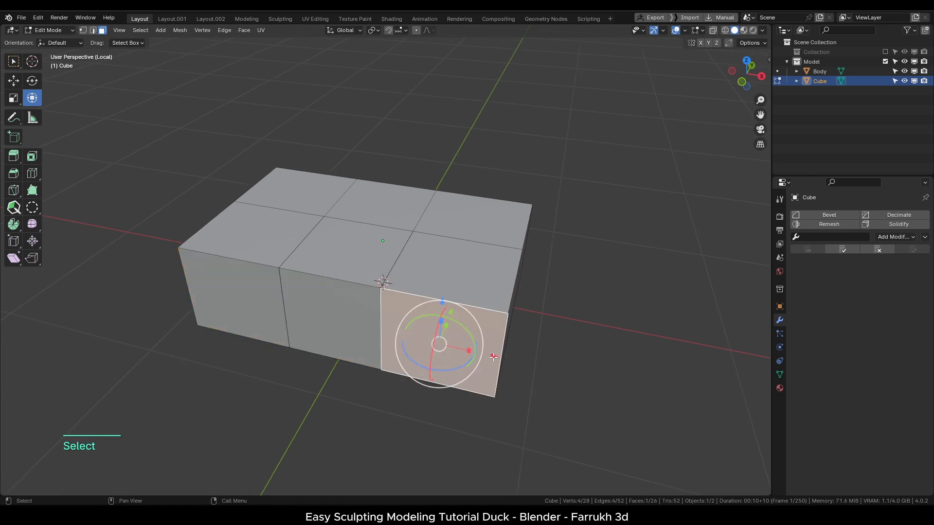
left_click_drag(493, 356, 521, 361)
left_click(251, 295)
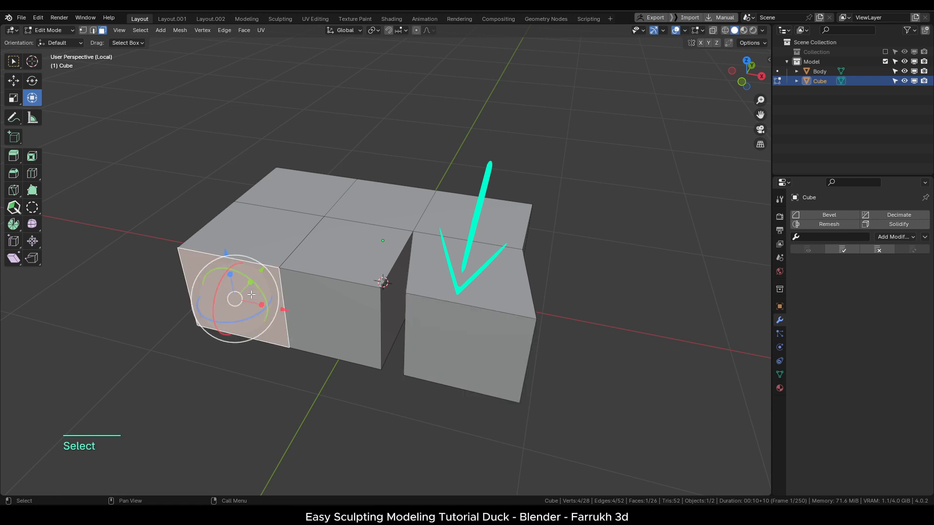
left_click_drag(280, 308, 245, 301)
middle_click_drag(245, 302, 339, 375)
left_click(414, 318)
left_click_drag(463, 341, 470, 346)
middle_click_drag(471, 346, 375, 388)
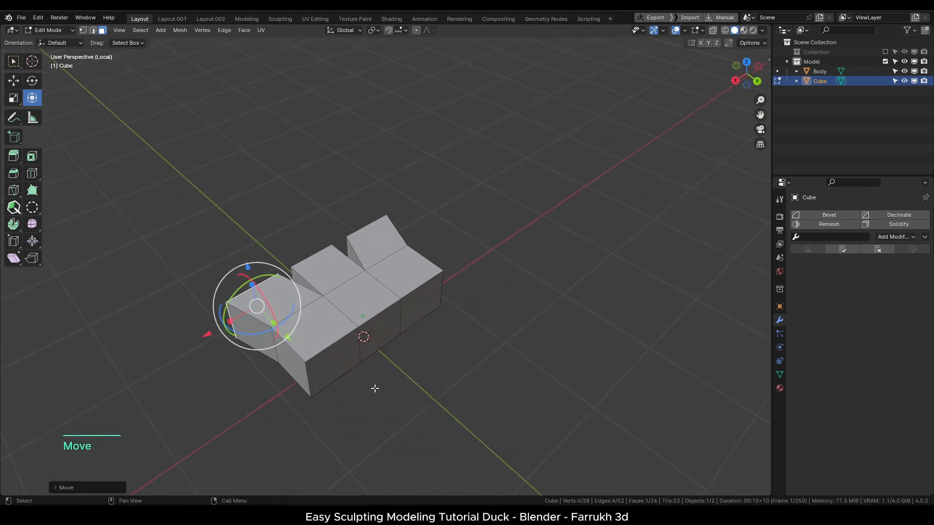
Extrude the three faces opposite the toes backward twice, the first time by about 0.54 m.
left_click(330, 365)
left_click(289, 393, "shift")
left_click(410, 319, "shift")
middle_click_drag(410, 319, 416, 376)
key("e")
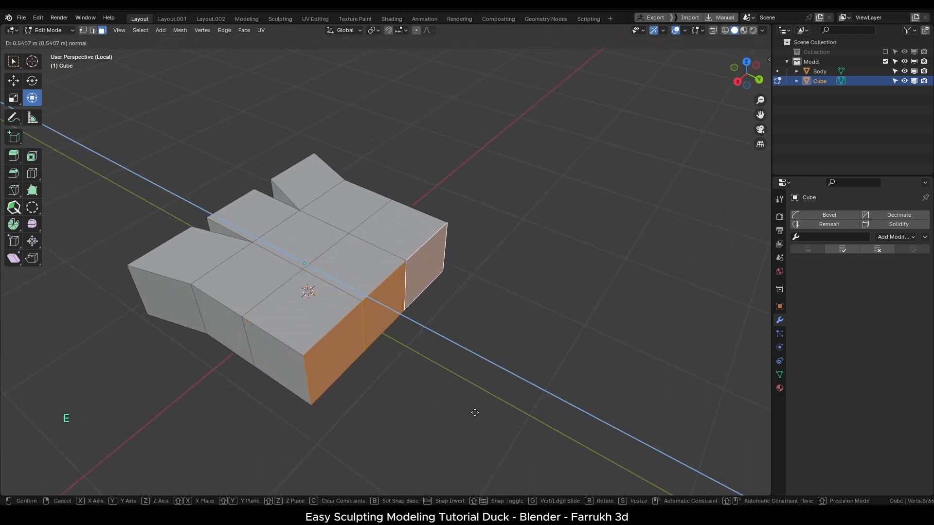
left_click(474, 411)
key("e")
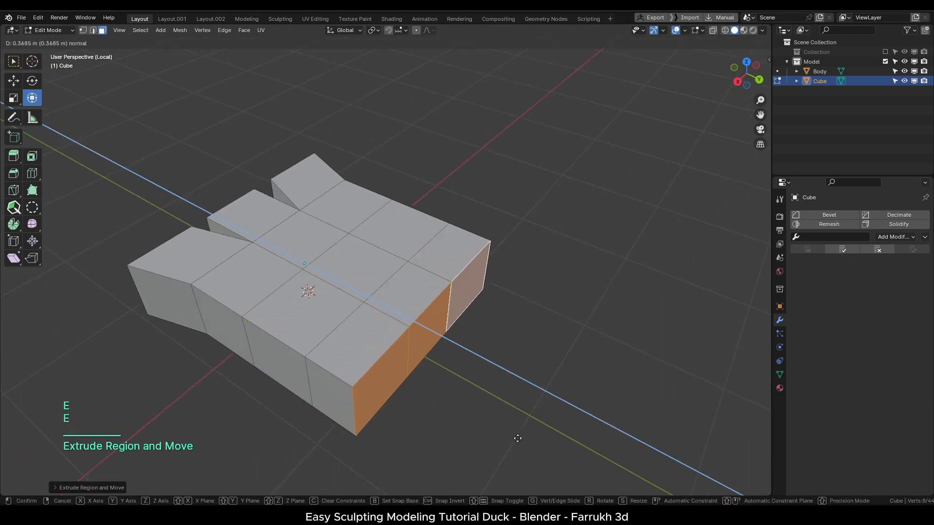
left_click(529, 432)
Scale the rear end faces down along X to taper the foot's heel.
middle_click_drag(529, 433, 274, 332)
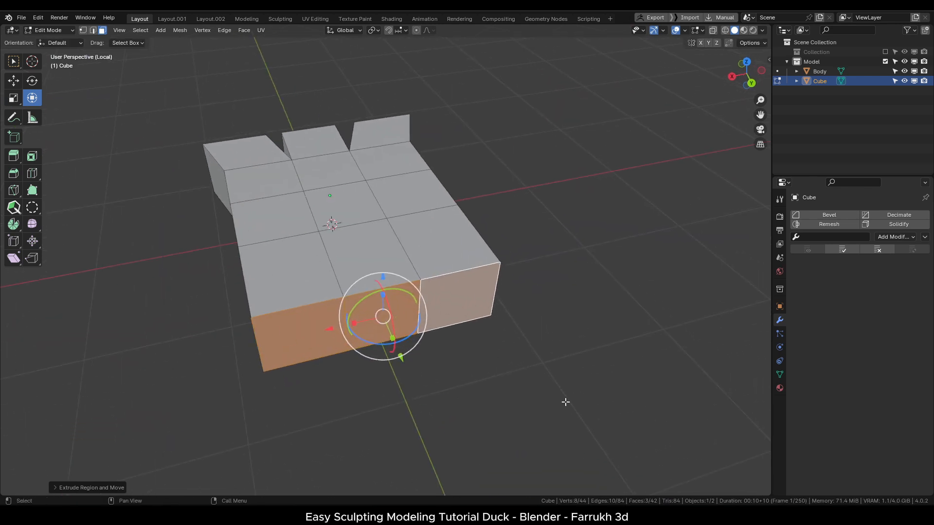
key("s")
key("x")
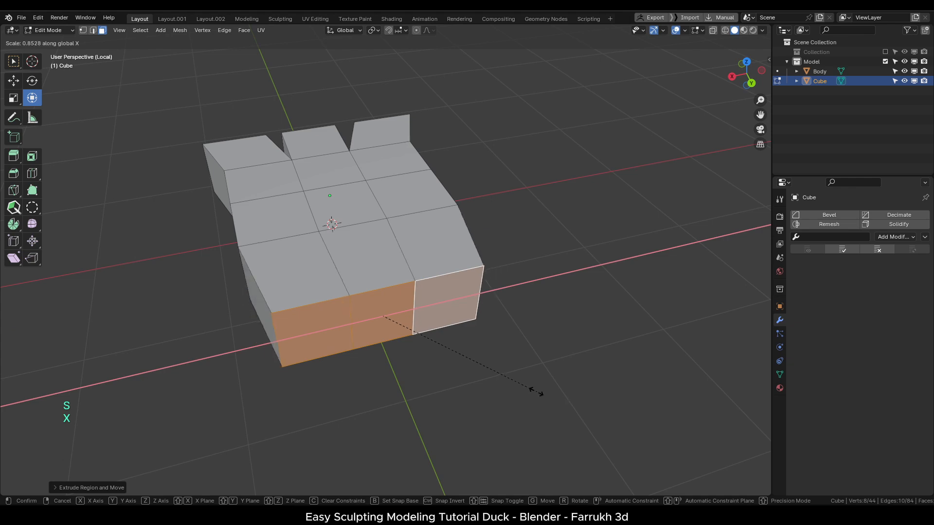
left_click(488, 376)
Scale the two edge loops across the middle of the foot along X, one after the other, to refine its taper.
middle_click_drag(410, 410, 598, 312)
key("ctrl+Tab")
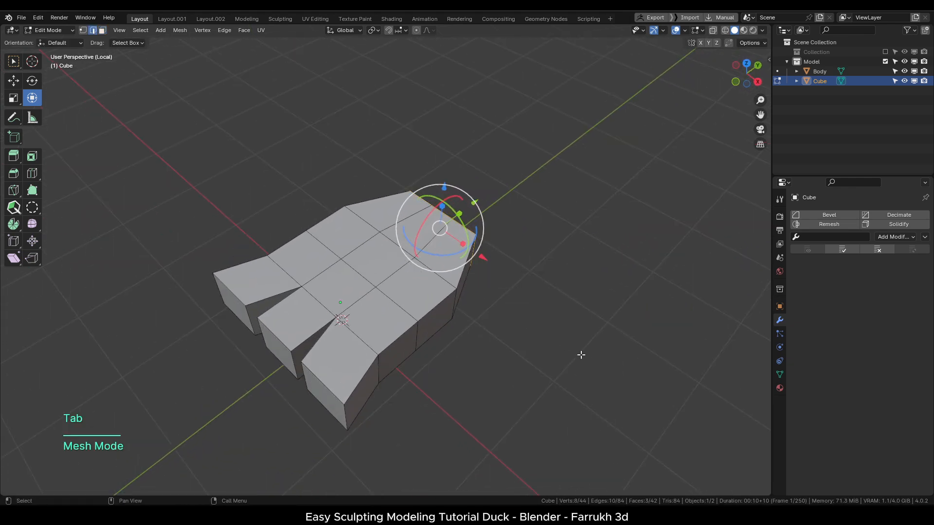
left_click(434, 275, "alt")
middle_click_drag(434, 275, 528, 369)
key("s")
key("x")
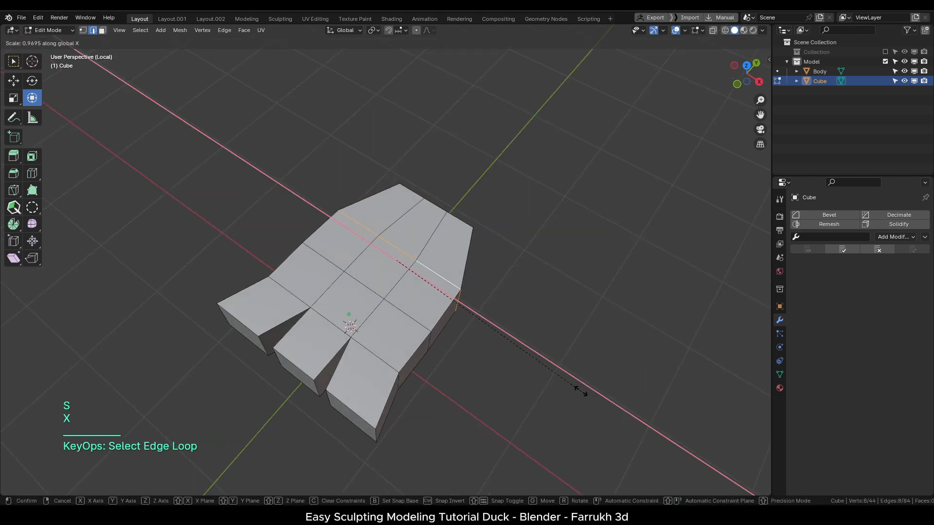
left_click(555, 374)
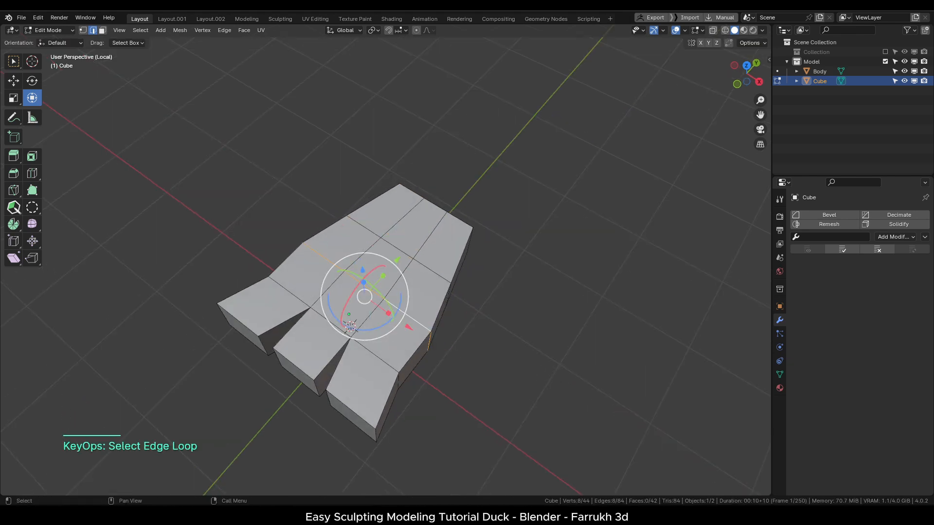
key("s")
key("x")
left_click(514, 387)
middle_click_drag(514, 386, 479, 377)
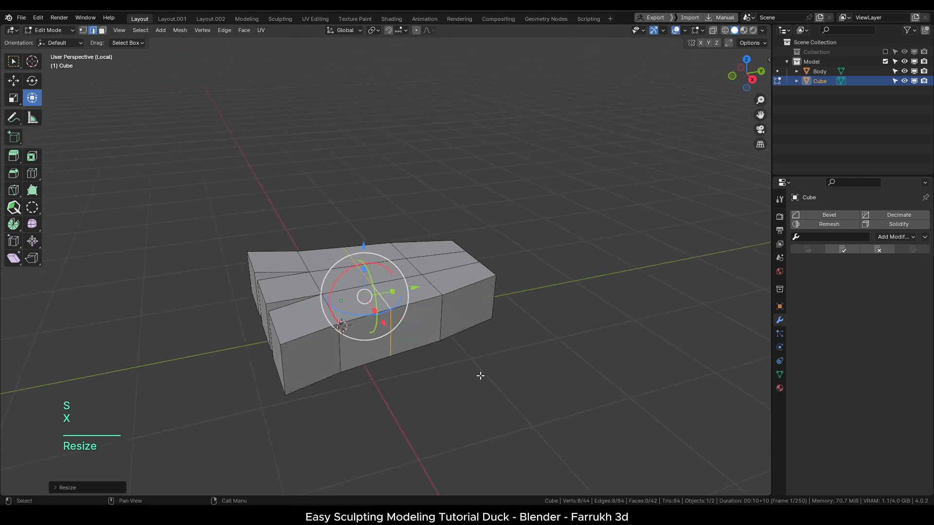
key("Tab")
middle_click_drag(483, 333, 417, 390)
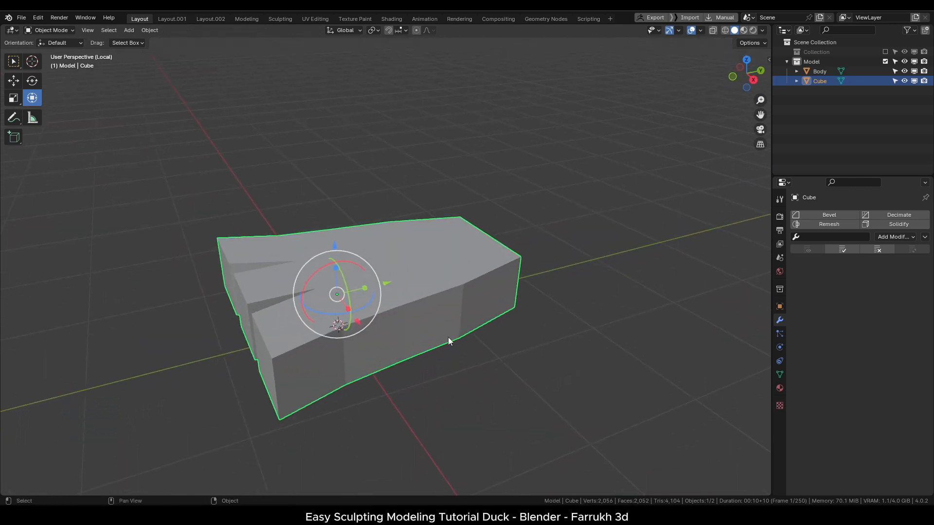
Add a centred edge loop across the heel section and slide the loop in front of it slightly toward the toes.
key("Tab")
middle_click_drag(494, 328, 460, 344)
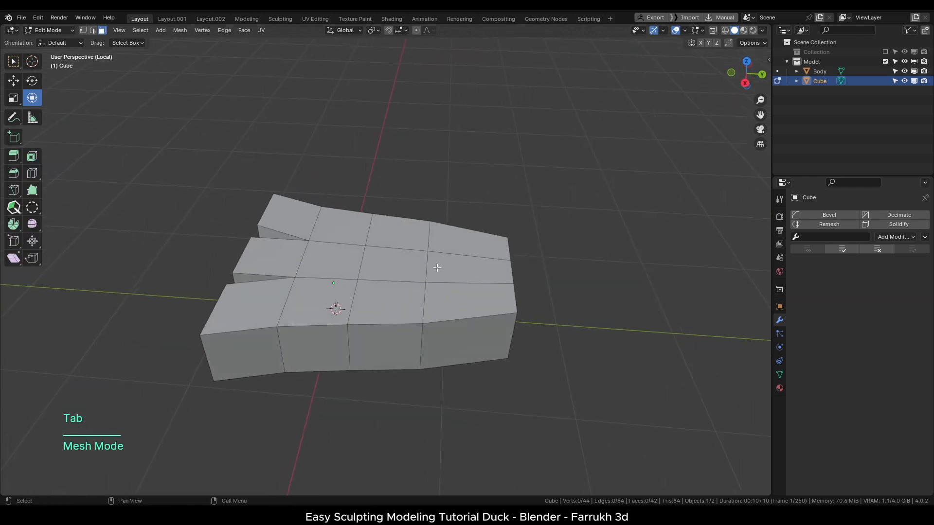
left_click(464, 302)
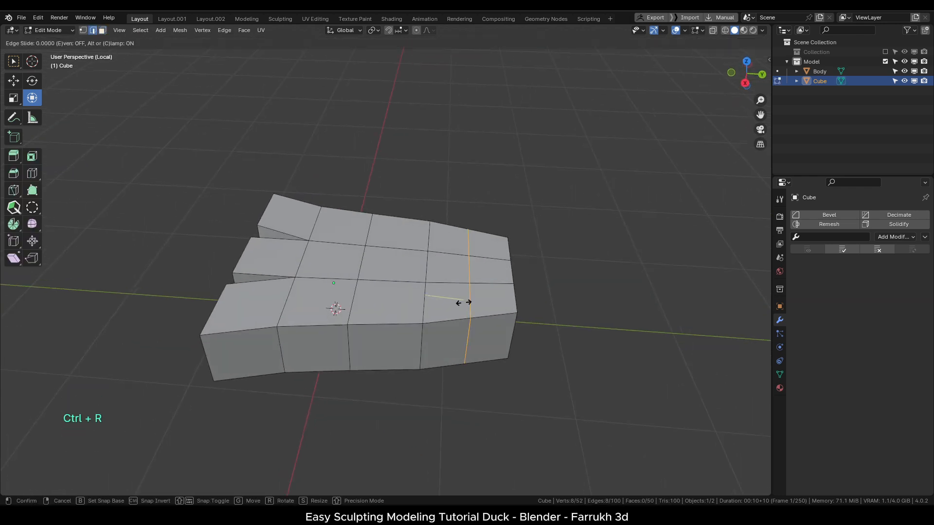
right_click(463, 302)
double_click(422, 302)
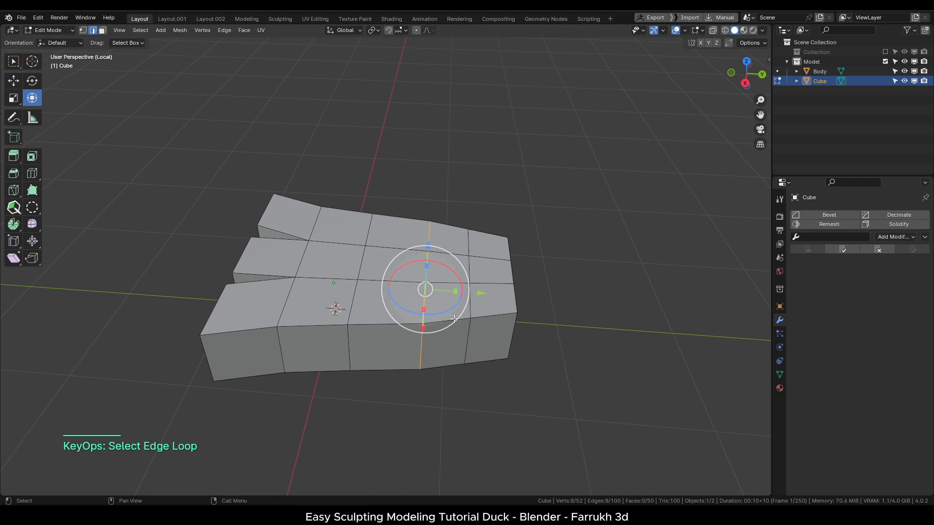
key("g")
key("g")
left_click(433, 319)
middle_click_drag(433, 319, 494, 325)
Extrude the middle top face near the heel upward twice, first slightly and then far enough to form the leg.
key("Tab")
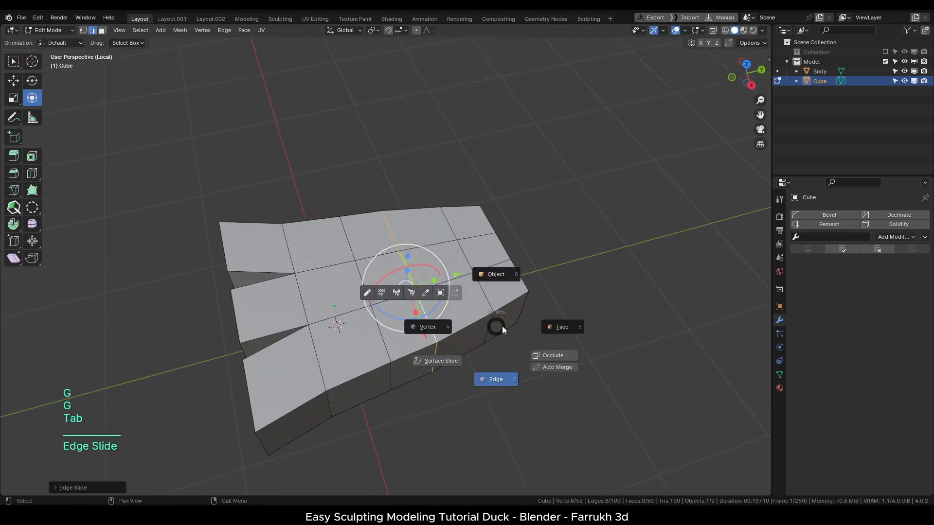
left_click(538, 321)
left_click(440, 262)
mouse_move(520, 392)
middle_mouse_down()
mouse_move(527, 369)
mouse_move(537, 386)
middle_mouse_up()
key("e")
left_click(541, 372)
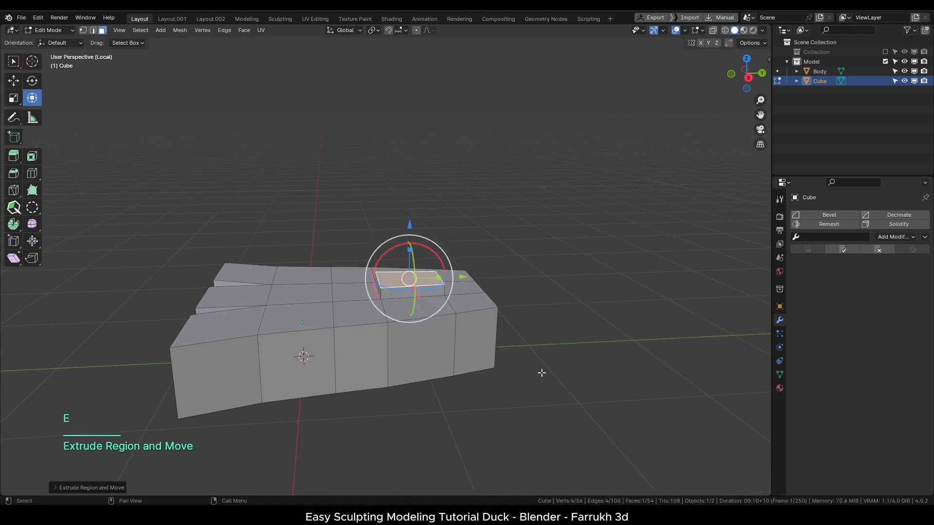
key("e")
left_click(563, 171)
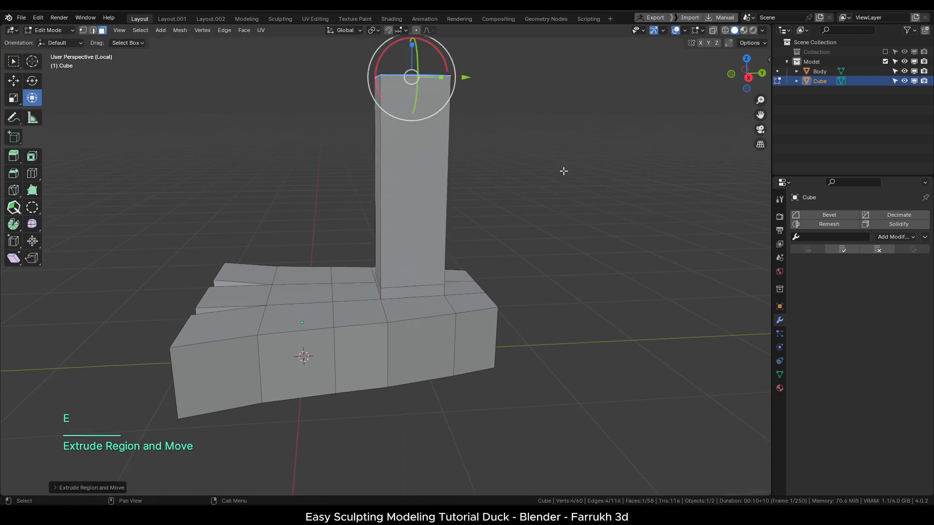
scroll(532, 296, "down", 2)
Delete the end face on top of the leg and return to Object Mode.
mouse_move(531, 297)
middle_mouse_down()
mouse_move(551, 307)
mouse_move(548, 269)
mouse_move(545, 298)
middle_mouse_up()
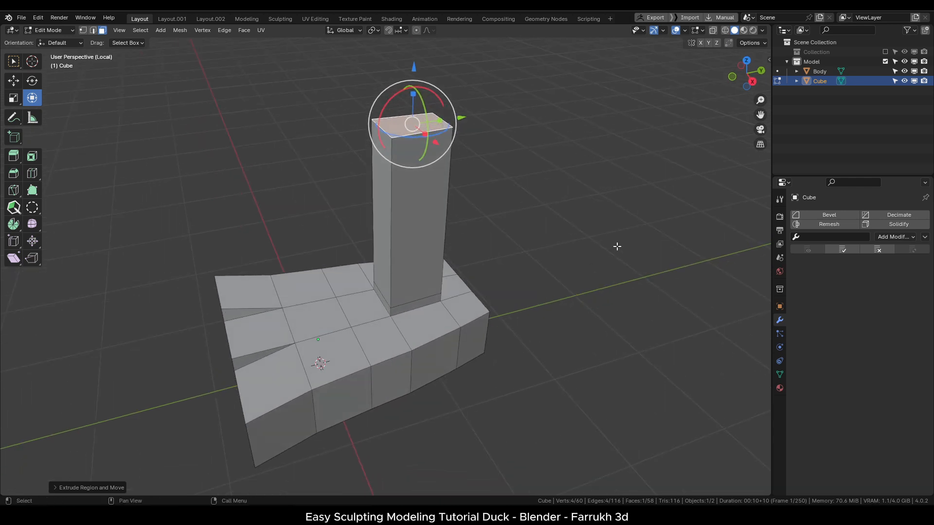
key("x")
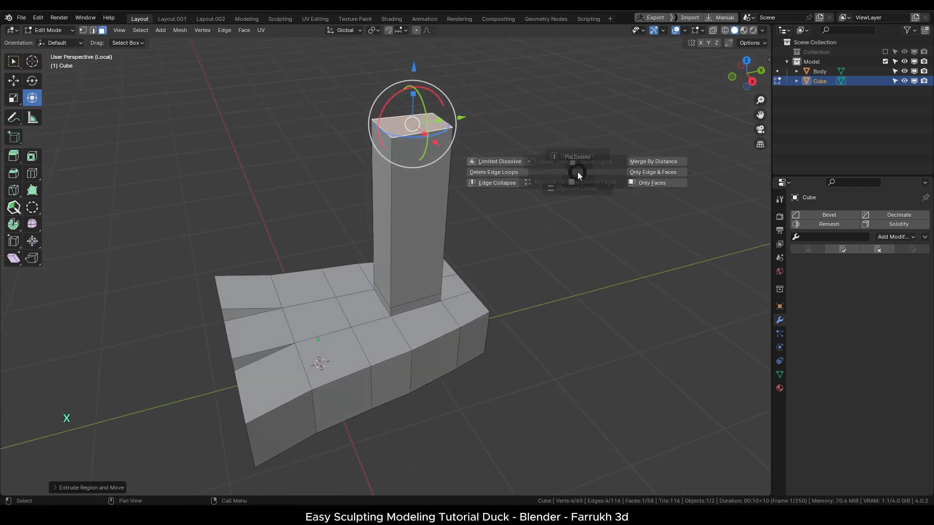
left_click(631, 137)
key("Tab")
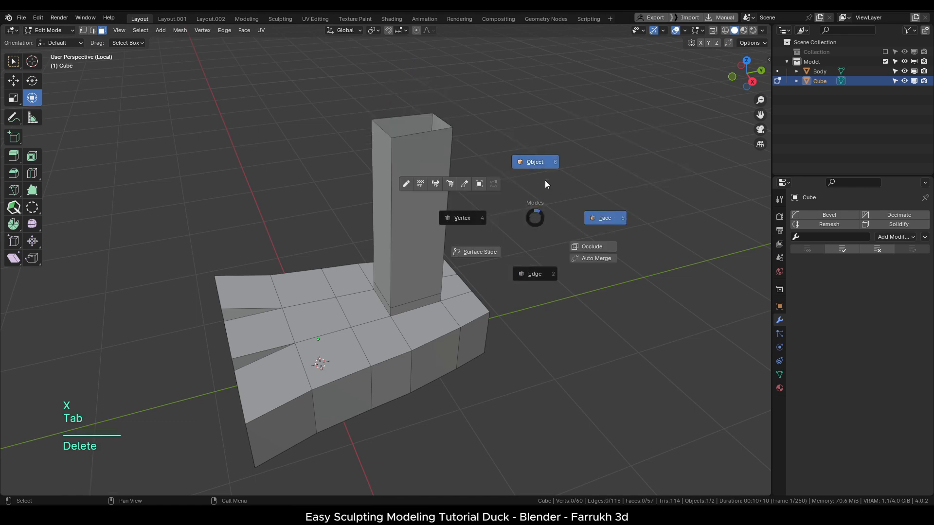
Add a level 2 Subdivision modifier to the foot and shade it smooth.
middle_click_drag(545, 180, 447, 366, "alt")
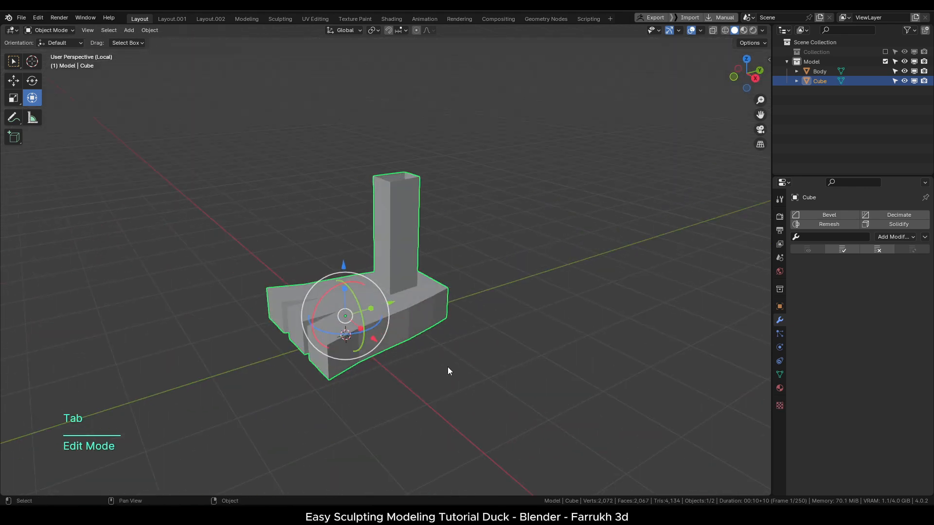
scroll(448, 365, "up", 4)
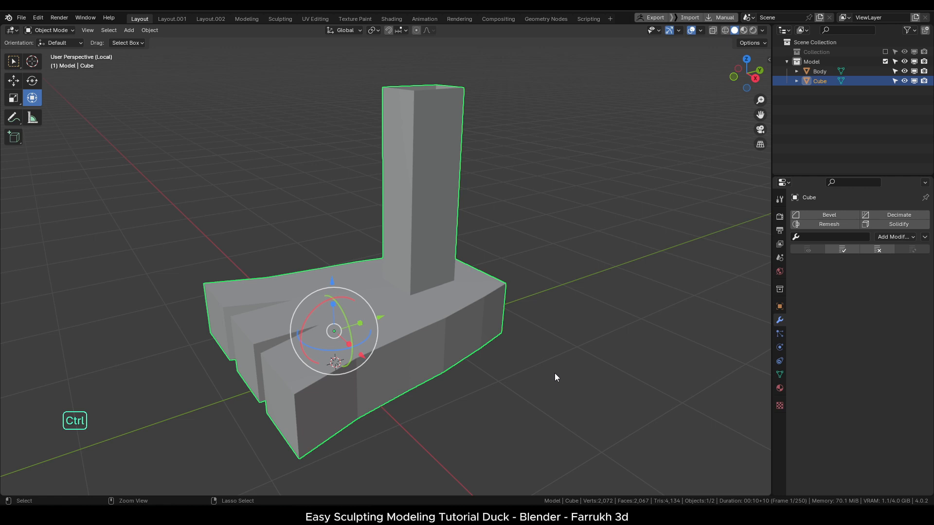
key("ctrl+2")
middle_click_drag(556, 377, 506, 355, "alt")
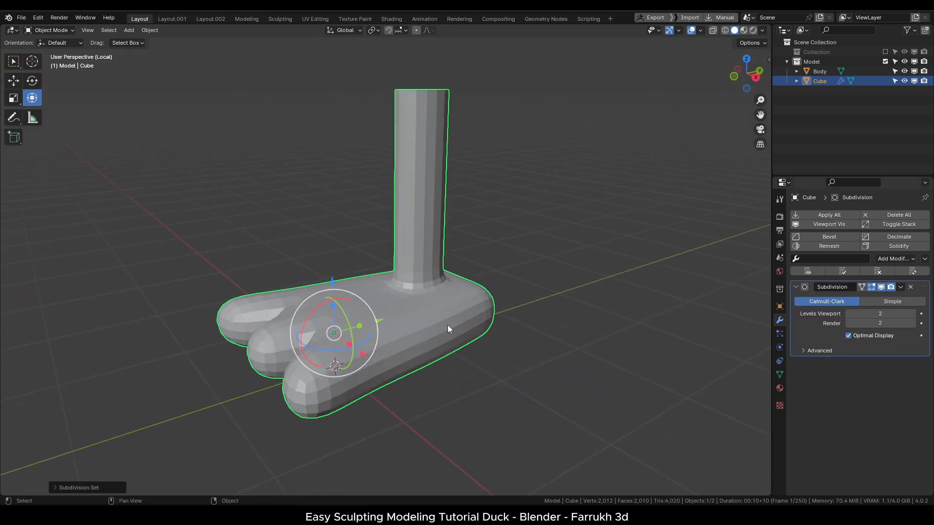
right_click(506, 299)
left_click(504, 294)
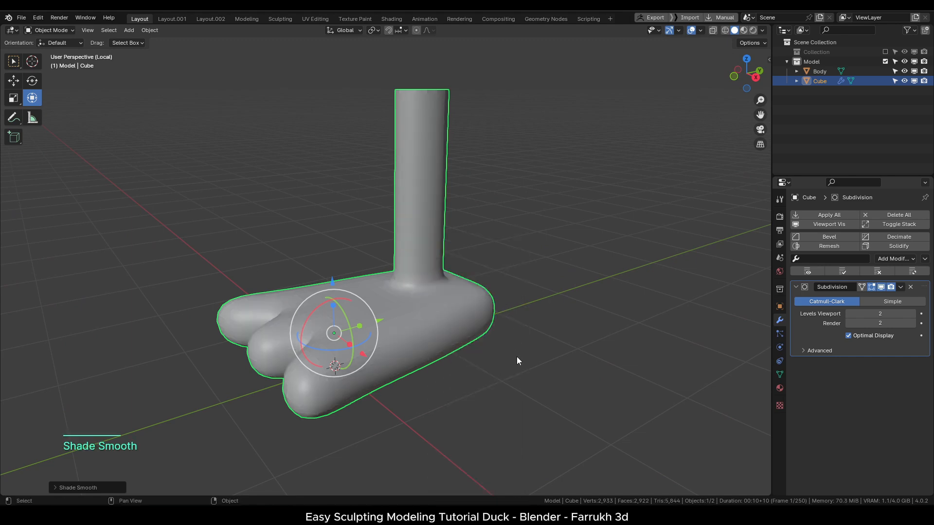
Leave local view and scale the foot down to suit the duck's body.
middle_click_drag(516, 357, 477, 363)
scroll(459, 365, "down", 2)
key("alt+q")
scroll(581, 375, "down", 3)
key("s")
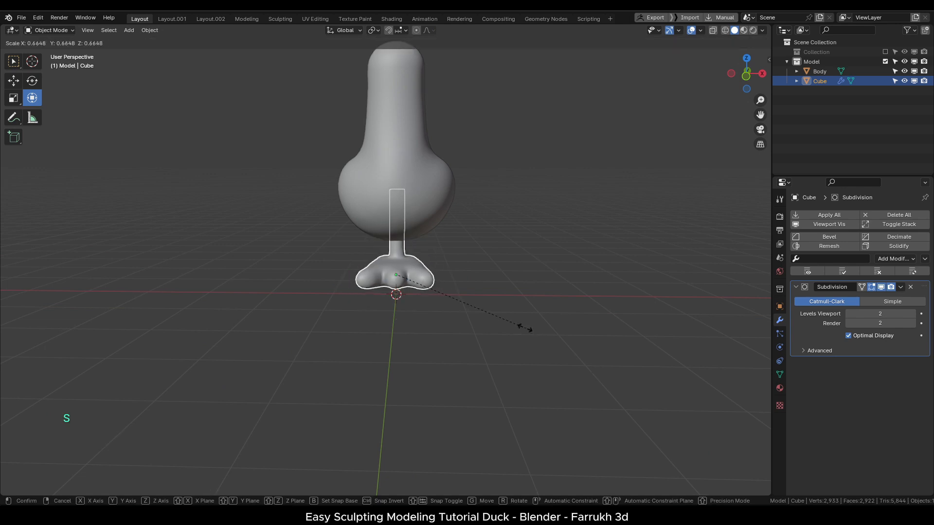
left_click(447, 285)
Move the foot along X off the body's centre, lower it slightly and readjust its overall size.
left_click_drag(452, 275, 481, 275)
left_click_drag(426, 220, 426, 227)
scroll(579, 354, "up", 2)
key("s")
left_click(554, 335)
Nudge the foot along Y toward the duck's front and lower it slightly along Z.
middle_click_drag(555, 335, 471, 349, "alt")
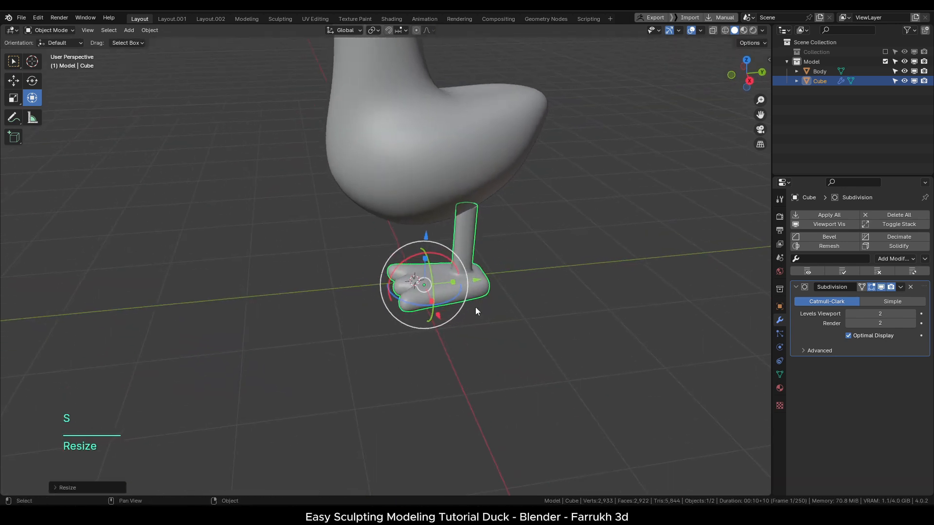
left_click_drag(483, 279, 471, 282)
middle_click_drag(452, 316, 520, 351, "alt")
left_click_drag(459, 265, 458, 268)
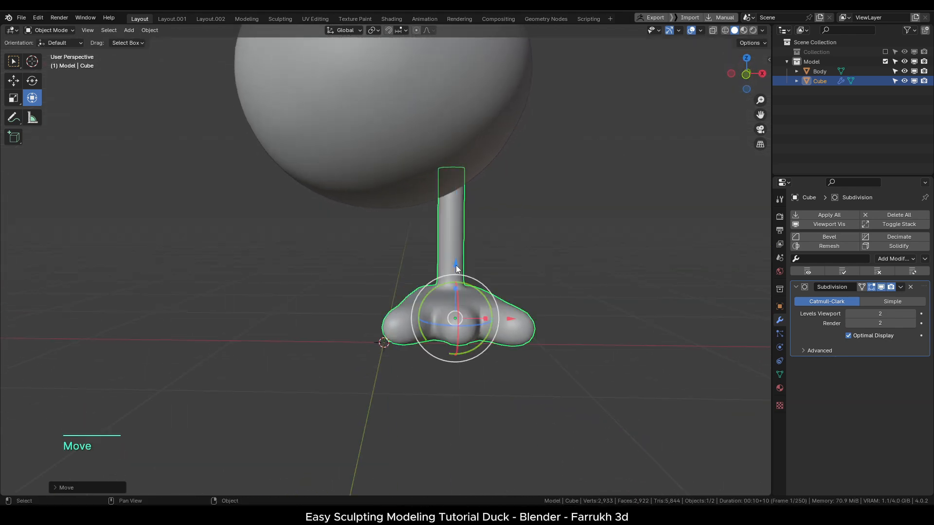
Lower the duck's body onto the leg and scale it up slightly.
scroll(458, 269, "down", 4)
middle_click_drag(458, 269, 434, 326)
left_click(375, 181)
left_click_drag(361, 185, 361, 213)
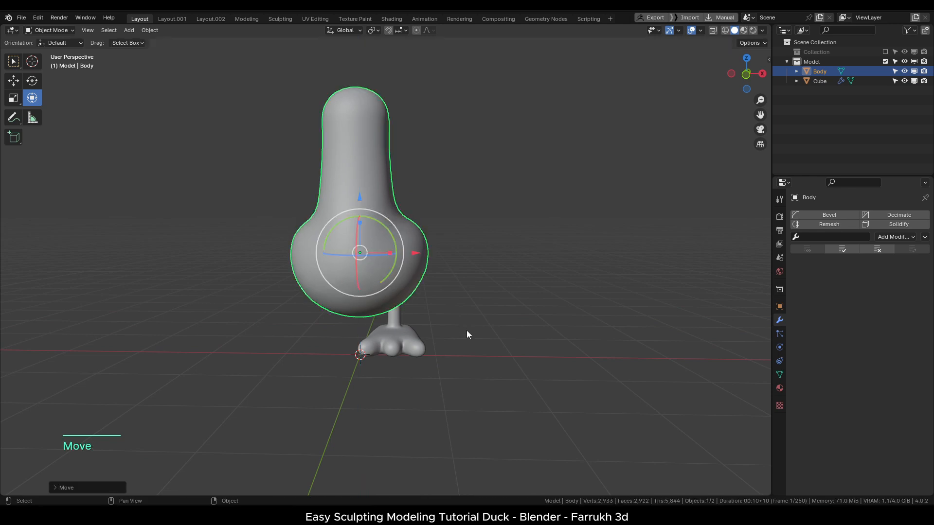
key("s")
left_click(478, 345)
Select the foot and lower it slightly along Z beneath the resized body.
middle_click_drag(476, 345, 419, 333, "alt")
left_click(396, 329)
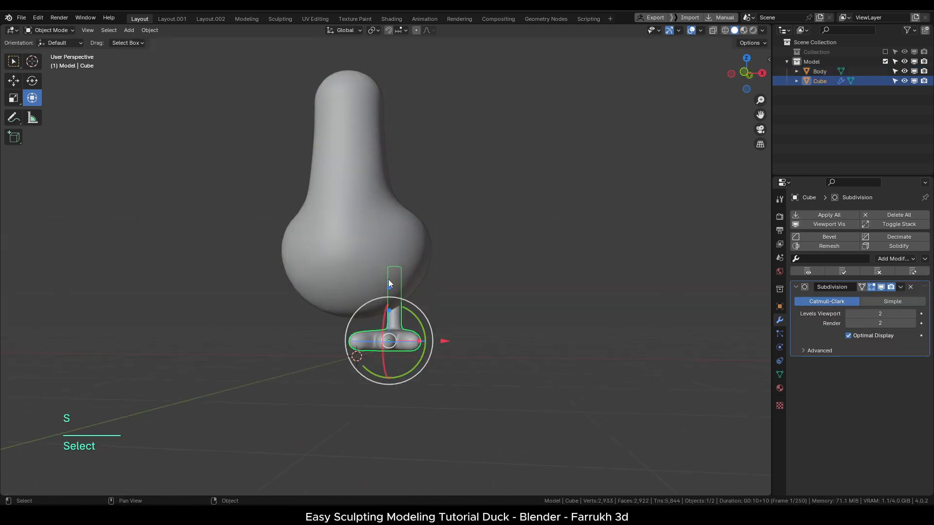
left_click_drag(388, 279, 388, 284)
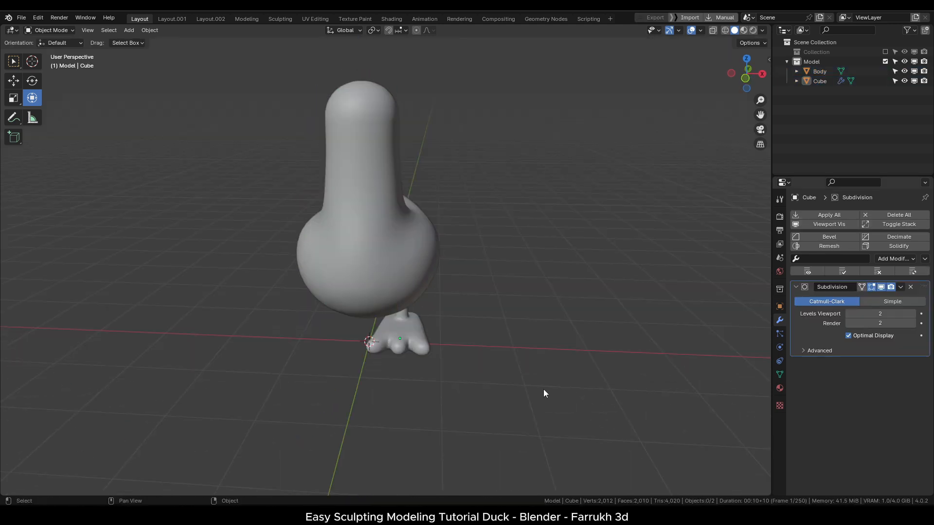
Isolate the foot in local view, duplicate it and move the copy along X beside the original.
middle_click_drag(544, 389, 422, 346, "alt")
left_click(384, 296)
key("alt+q")
middle_click_drag(454, 319, 417, 306, "shift")
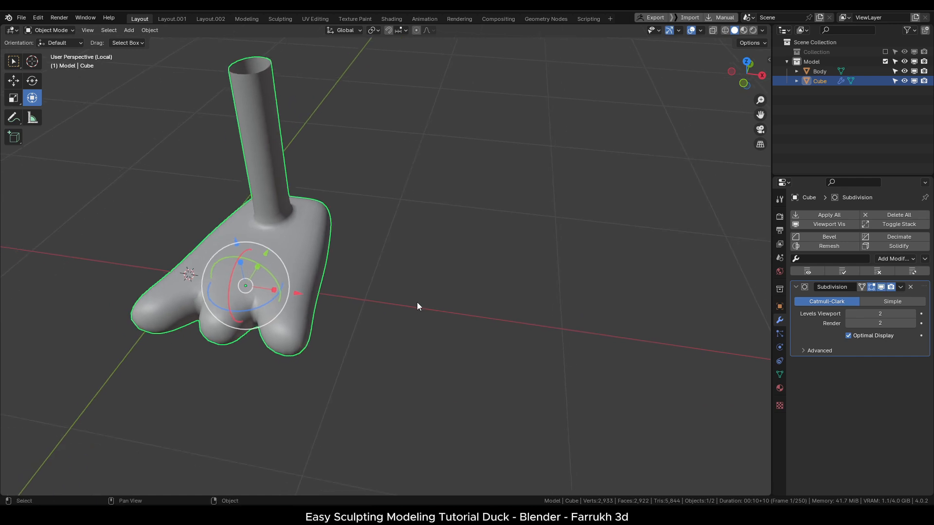
key("shift+d")
right_click(477, 315)
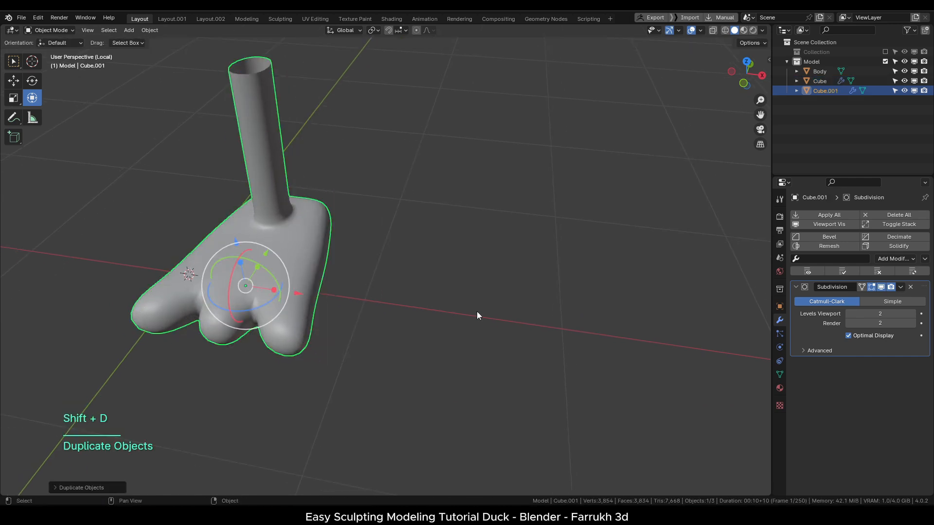
left_click_drag(300, 293, 529, 319)
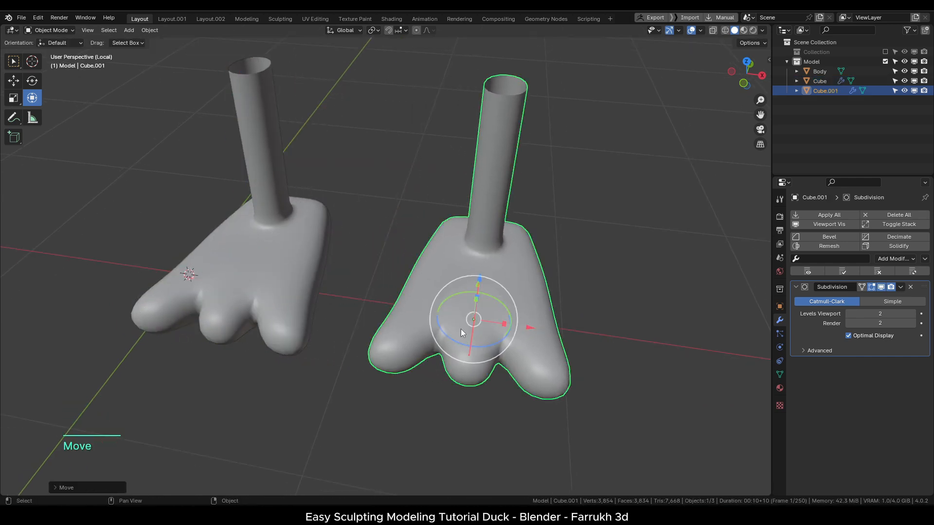
middle_click_drag(503, 317, 556, 261)
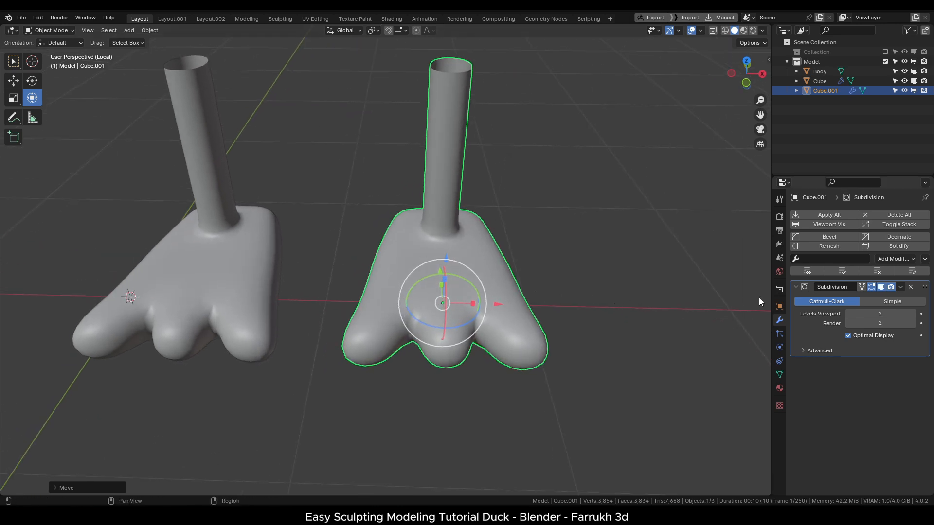
Apply the Subdivision modifier on the duplicated foot and switch that foot to Sculpt Mode.
left_click(900, 287)
left_click(880, 296)
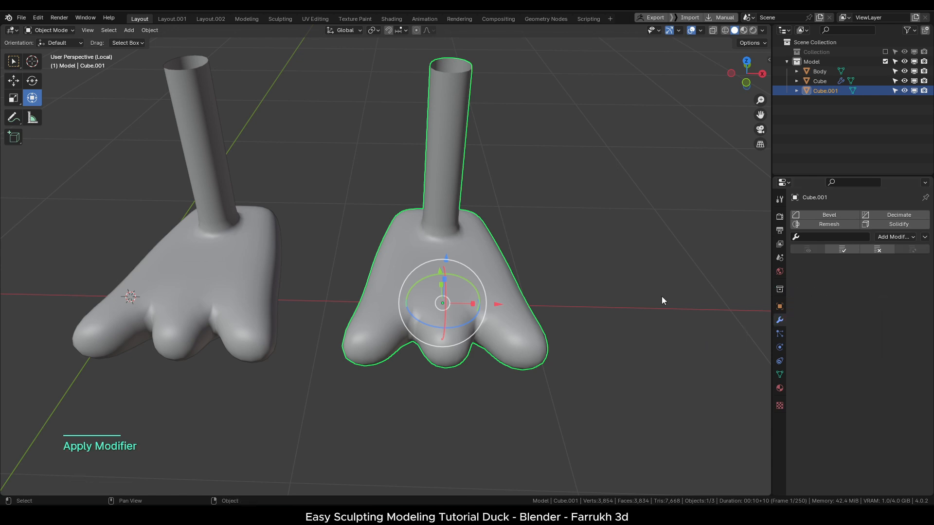
key("F4")
left_click(629, 302)
key("F4")
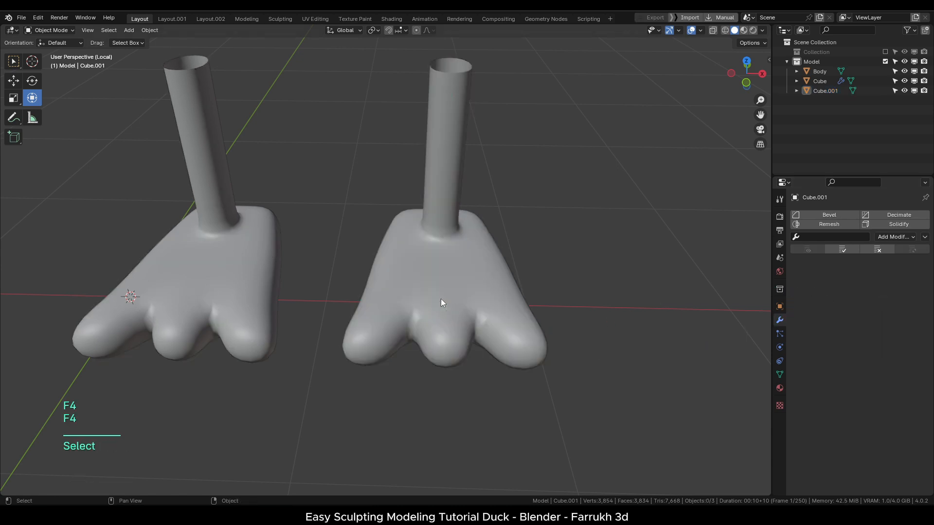
left_click(441, 298)
key("Tab")
left_click(430, 265)
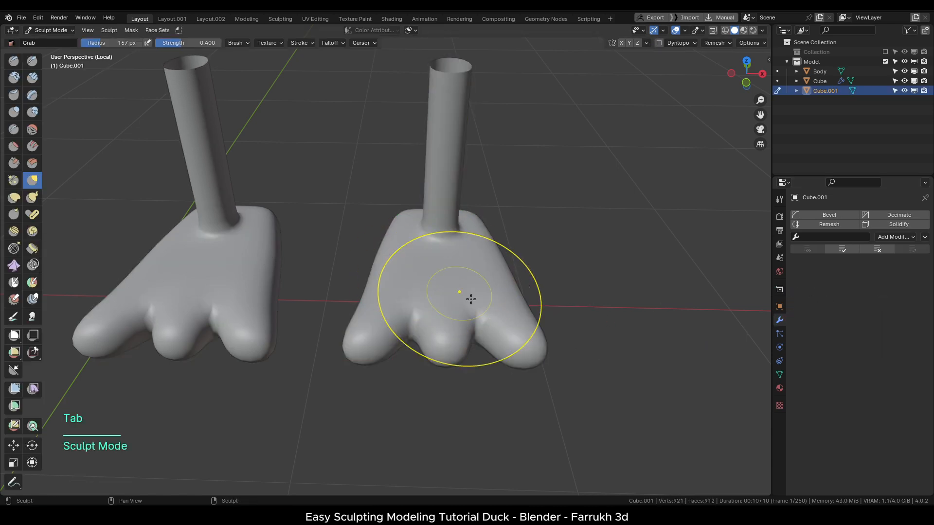
Enable X symmetry and grab the webbing forward between the duplicated foot's toes, refining the outer toes with a 130 px brush radius.
scroll(554, 295, "up", 3)
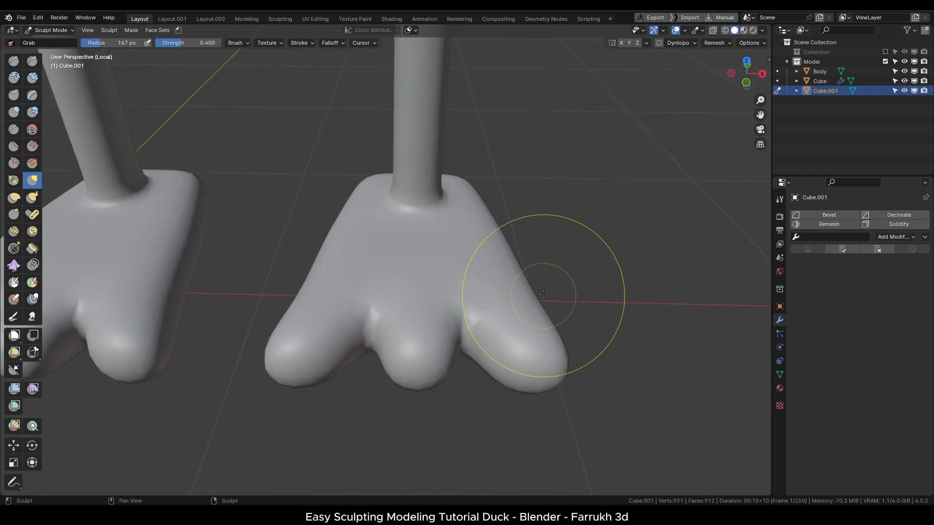
middle_click_drag(469, 277, 471, 336)
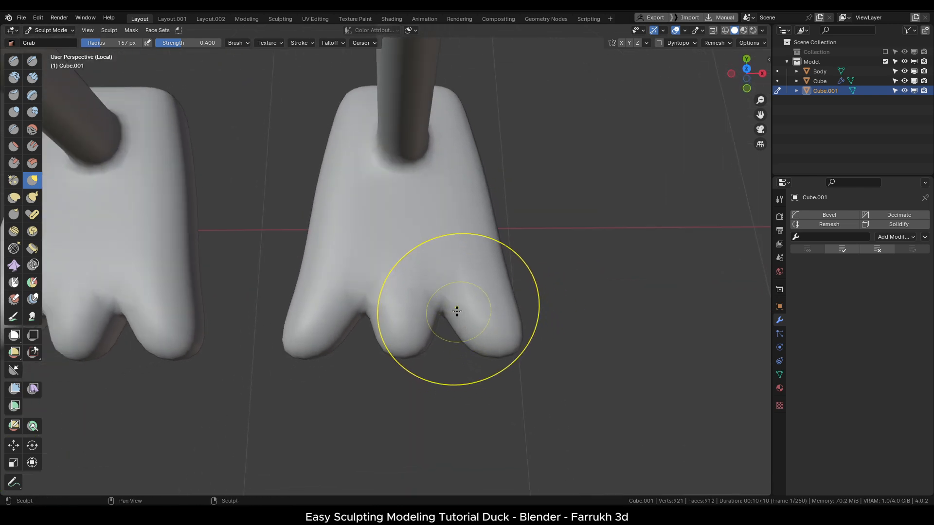
left_click(621, 43)
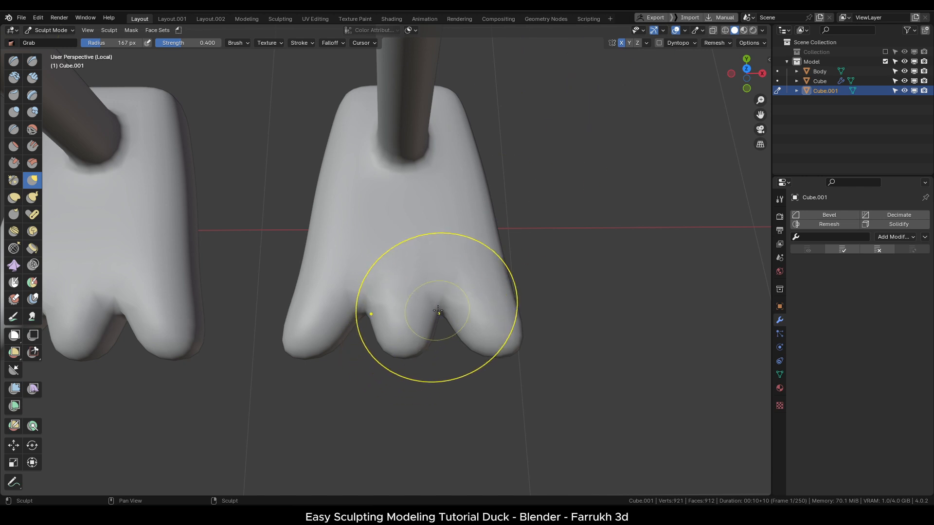
mouse_move(438, 310)
left_mouse_down()
mouse_move(452, 346)
mouse_move(299, 356)
left_mouse_up()
key("f")
left_click(457, 344)
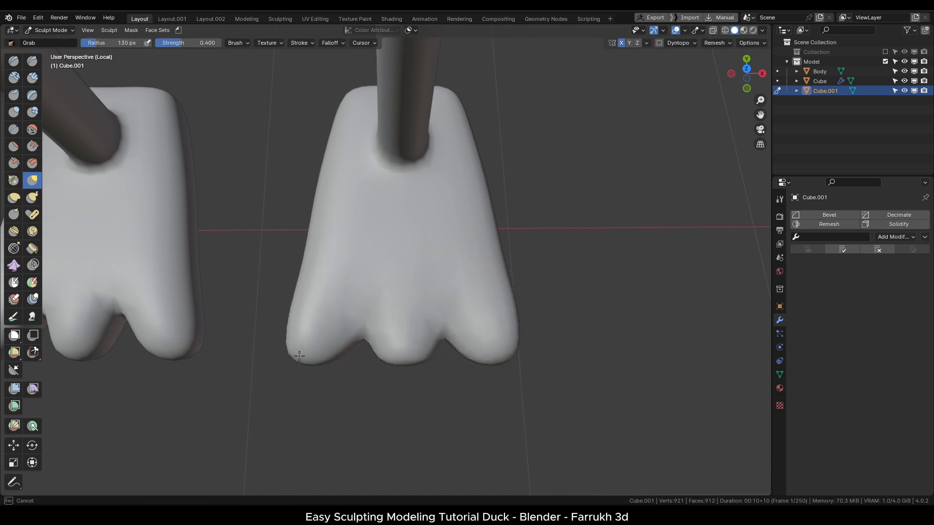
left_click_drag(446, 347, 291, 303, "alt")
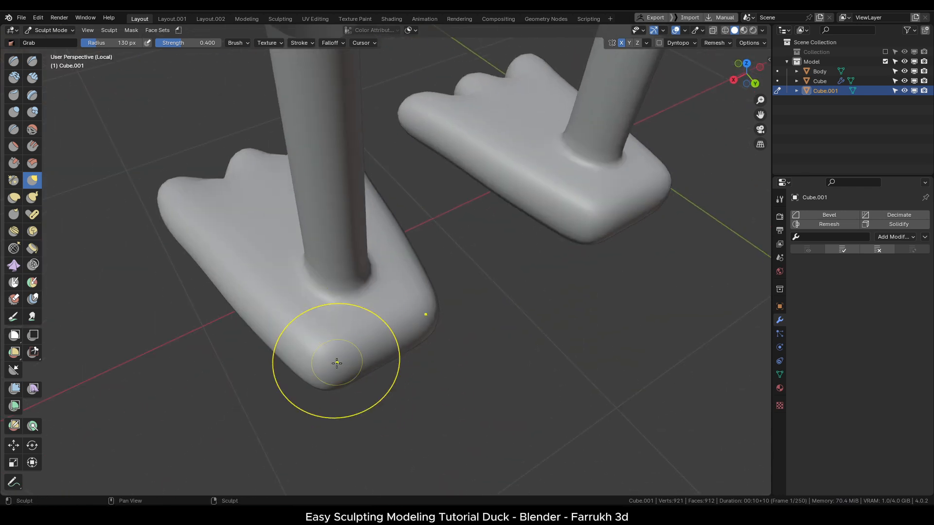
Pull the foot's heel corners inward into a rounded taper using the Grab brush at a 162 px radius.
key("f")
left_click(351, 359)
left_click_drag(373, 350, 387, 368)
left_click_drag(334, 357, 316, 379, "alt")
left_click_drag(331, 366, 350, 363)
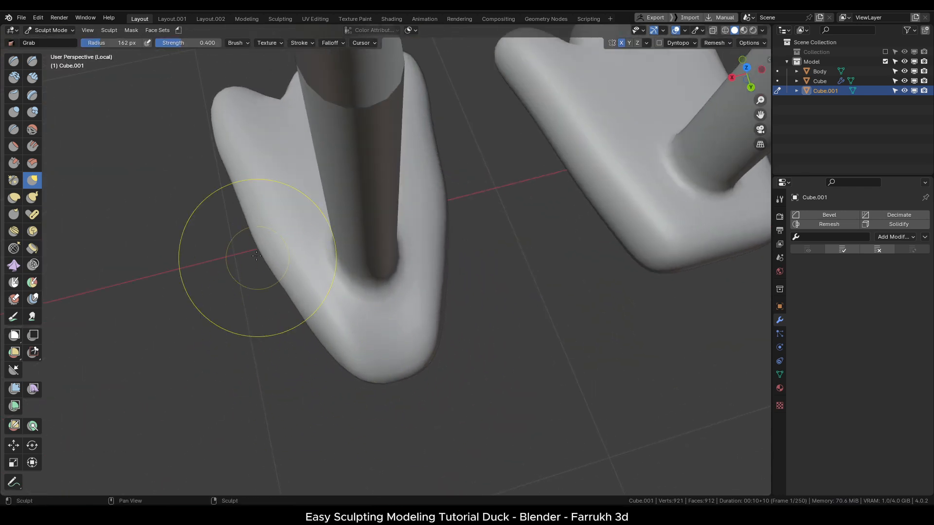
Spread the outer toes and narrow the heel with the Grab brush at a 140 px radius.
mouse_move(319, 335)
left_mouse_down("alt")
mouse_move(427, 306)
mouse_move(419, 335)
left_mouse_up("alt")
key("f")
left_click(474, 397)
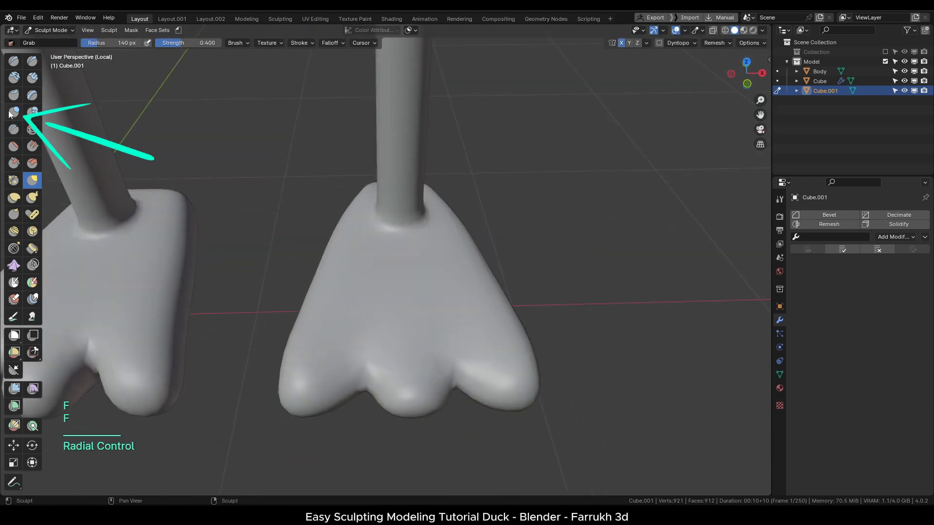
Build up ridges along the three toes toward the leg using the Inflate/Deflate brush at a 102 px radius and 0.500 strength.
middle_click_drag(472, 311, 422, 295)
key("f")
left_click(402, 298)
scroll(414, 304, "up", 2)
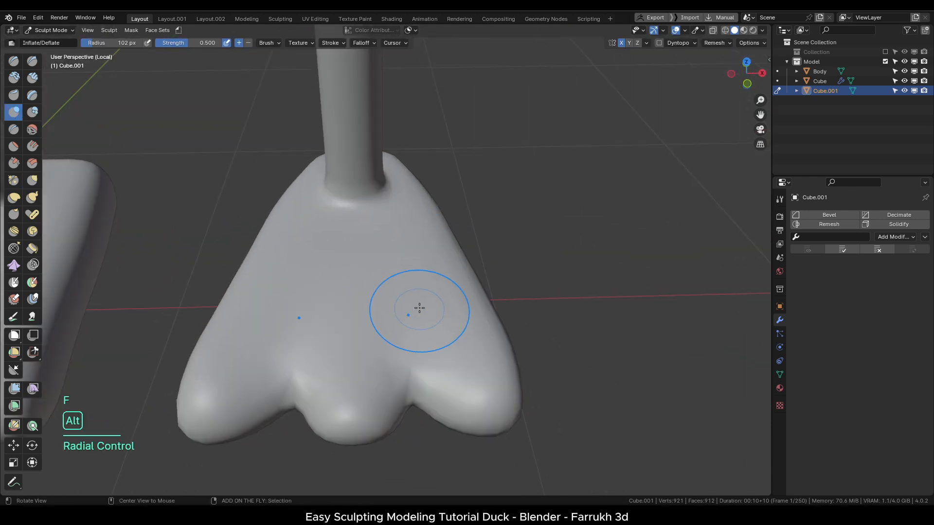
left_click_drag(419, 308, 438, 267, "alt")
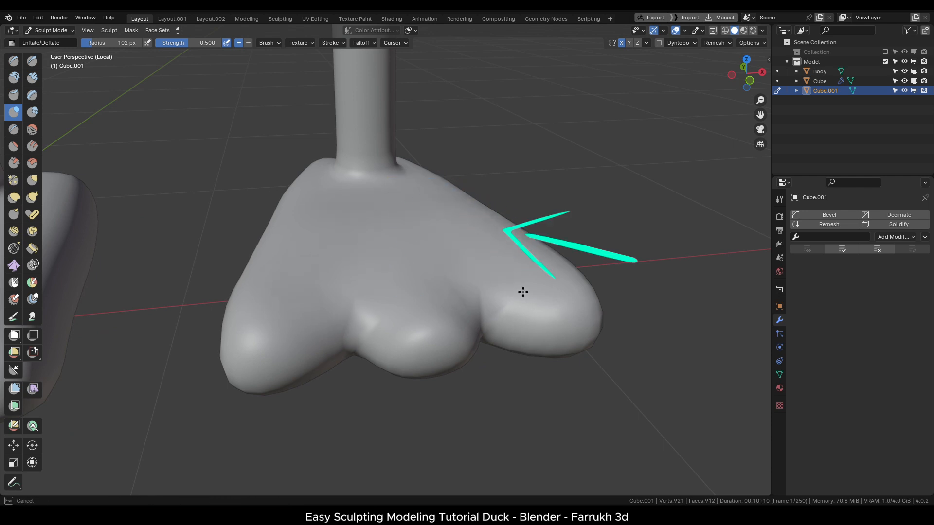
left_click_drag(535, 298, 422, 328, "alt")
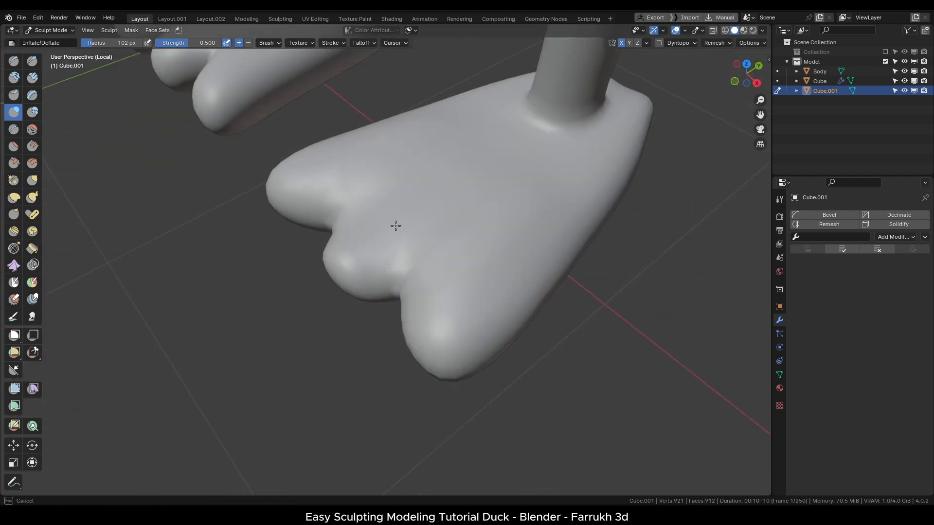
mouse_move(499, 160)
left_mouse_down("alt")
mouse_move(422, 214)
mouse_move(481, 181)
mouse_move(364, 208)
mouse_move(435, 263)
mouse_move(528, 182)
left_mouse_up("alt")
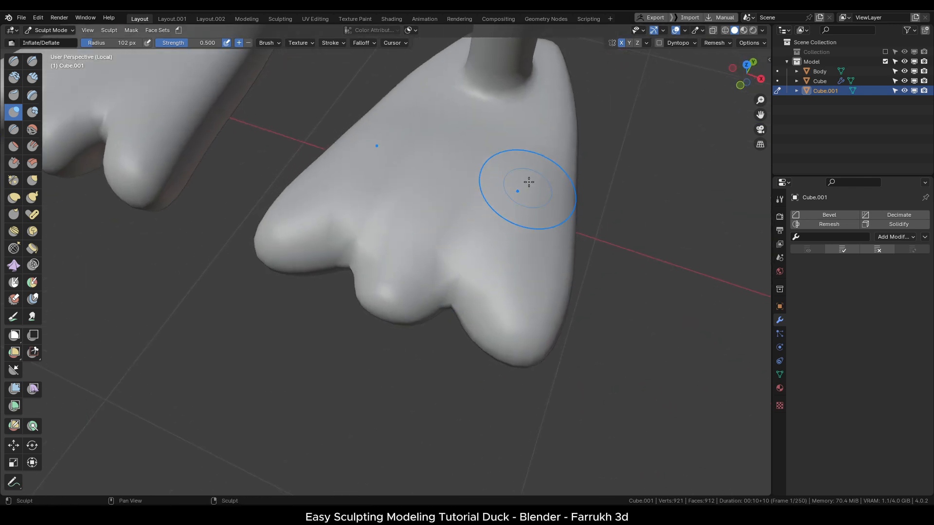
left_click_drag(533, 148, 363, 266, "alt")
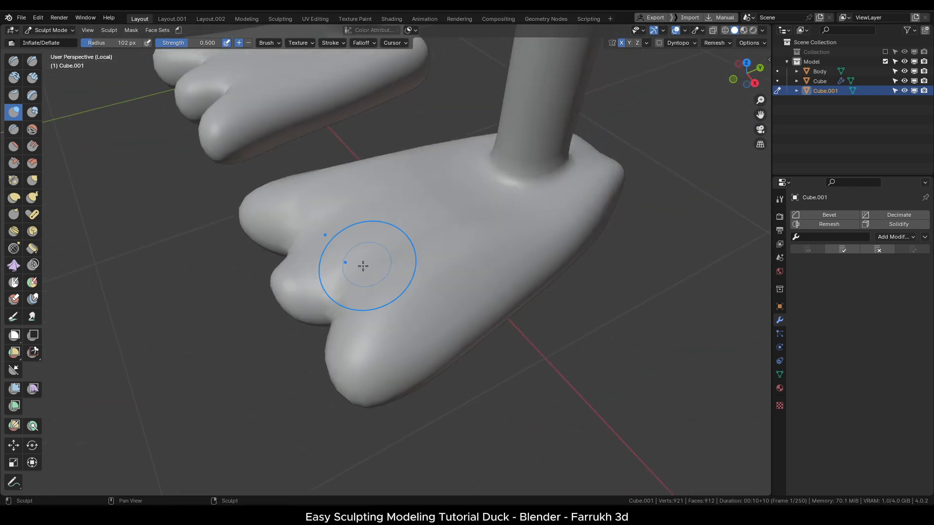
left_click_drag(297, 301, 415, 273, "alt")
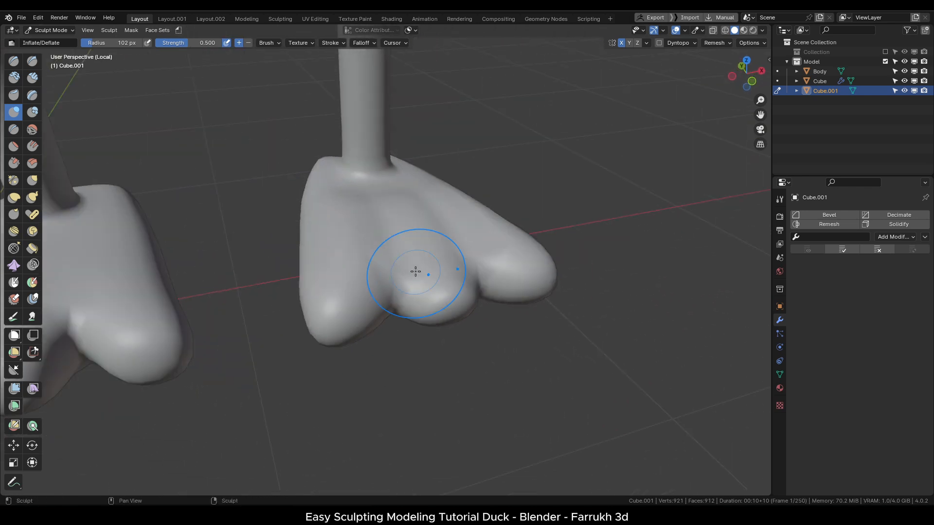
mouse_move(447, 243)
left_mouse_down("alt")
mouse_move(421, 265)
mouse_move(426, 278)
mouse_move(413, 232)
left_mouse_up("alt")
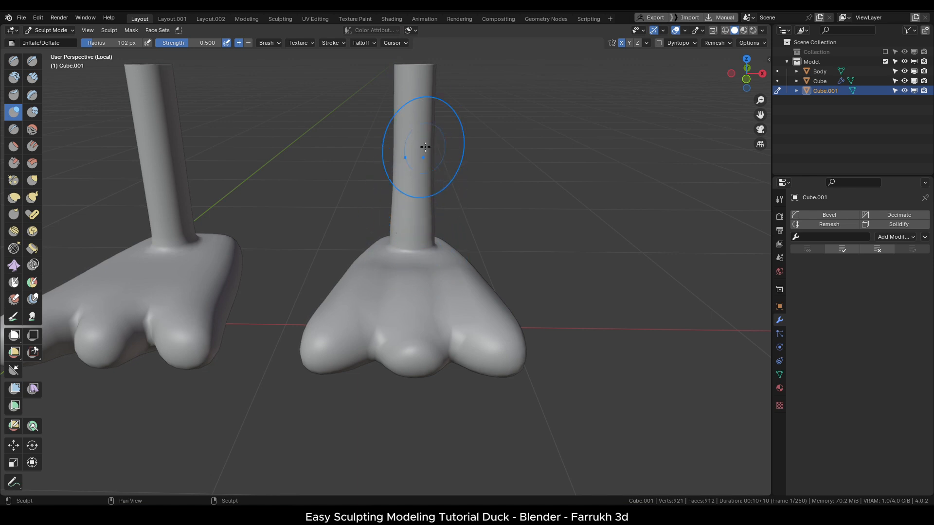
left_click_drag(423, 251, 446, 252, "alt")
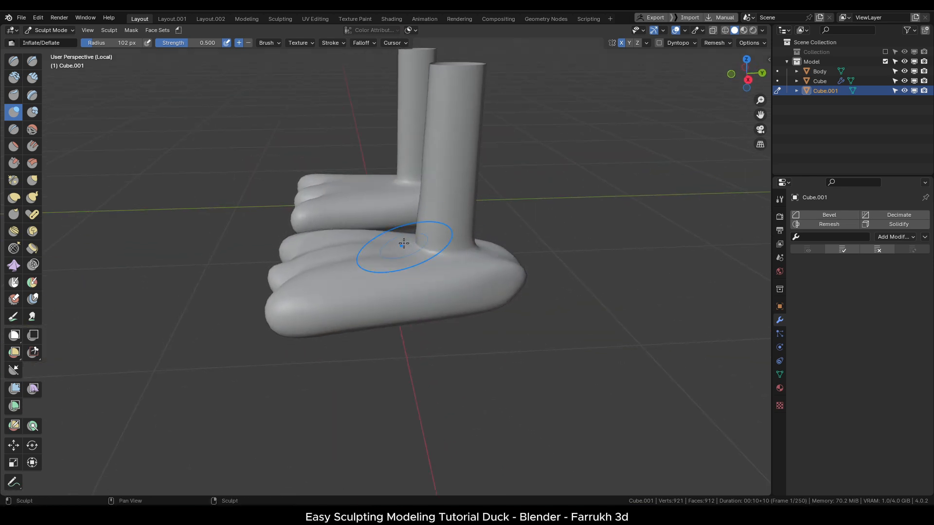
left_click_drag(417, 293, 458, 318, "alt")
Return to Object Mode and add a Subdivision modifier with viewport level 1 to the sculpted foot.
scroll(459, 320, "down", 5)
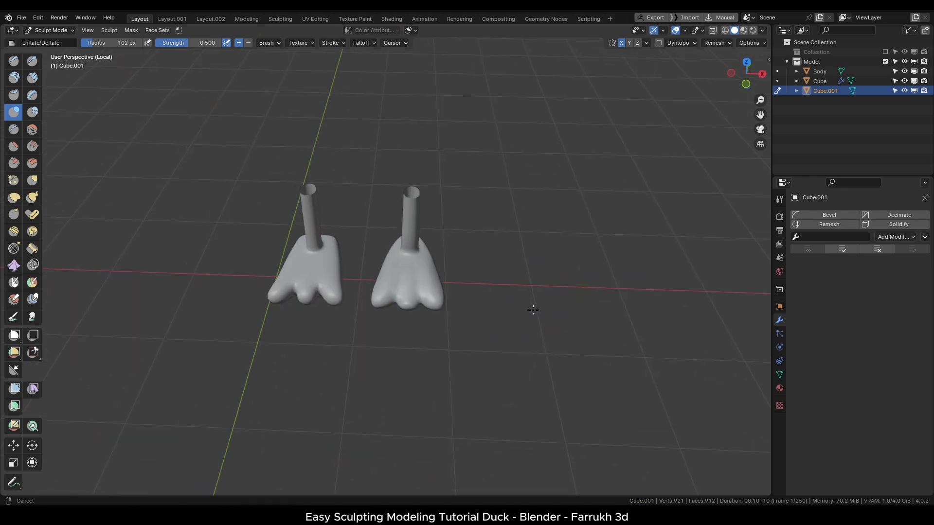
scroll(460, 321, "up", 3)
scroll(459, 321, "up", 1)
key("Tab")
left_click(371, 268)
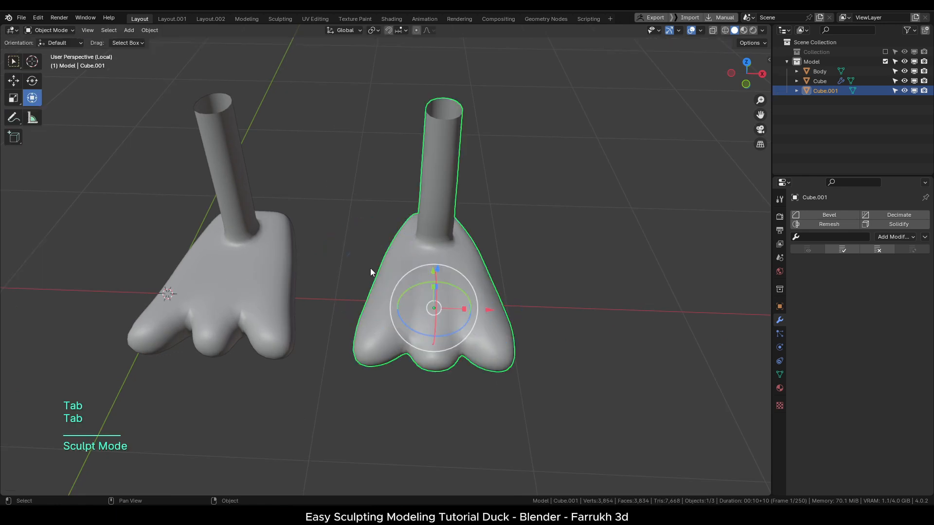
left_click(555, 362)
left_click(492, 342)
scroll(579, 401, "up", 2)
mouse_move(582, 407)
left_mouse_down("alt")
mouse_move(609, 396)
mouse_move(460, 318)
left_mouse_up("alt")
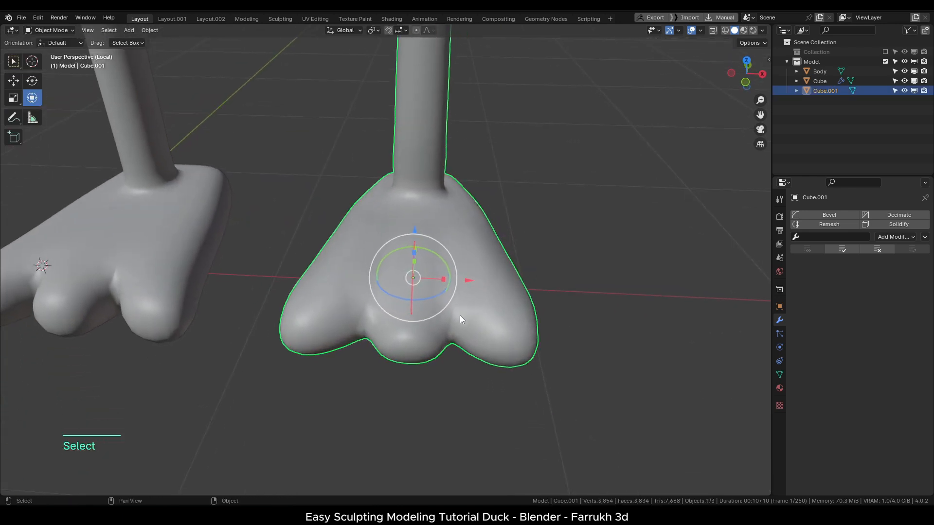
key("ctrl+1")
left_click_drag(596, 371, 370, 349, "alt")
left_click(559, 400)
Put the subdivided foot back in Sculpt Mode and refine its overall shape using the Grab brush at a 167 px radius.
key("F4")
key("F4")
scroll(368, 316, "up", 3)
left_click(364, 286)
key("Tab")
left_click(293, 251)
key("g")
left_click_drag(333, 281, 384, 301, "alt")
key("f")
left_click(408, 305)
left_click_drag(454, 278, 419, 285, "alt")
mouse_move(613, 325)
left_mouse_down("alt")
mouse_move(602, 325)
mouse_move(611, 334)
left_mouse_up("alt")
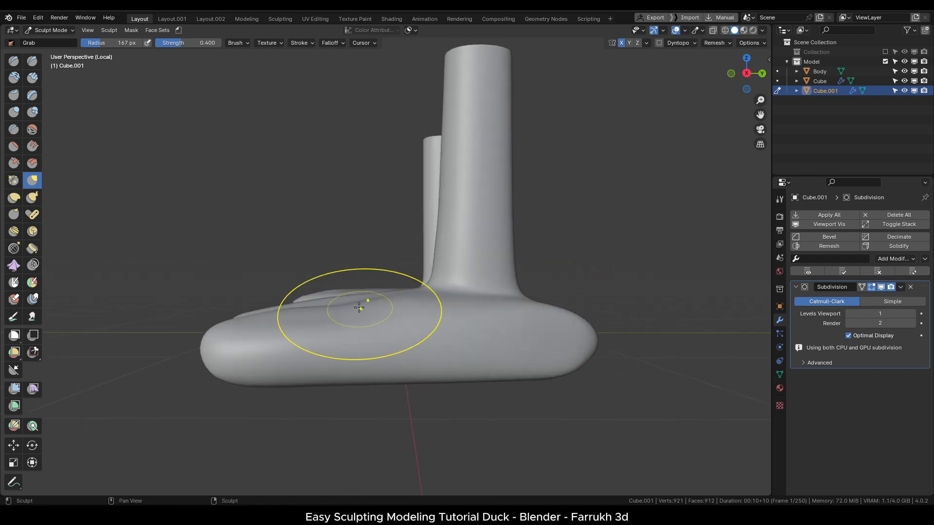
Adjust the toes from the front using the Grab brush at a 128 px radius.
left_click_drag(227, 325, 364, 377, "alt")
key("f")
left_click(335, 358)
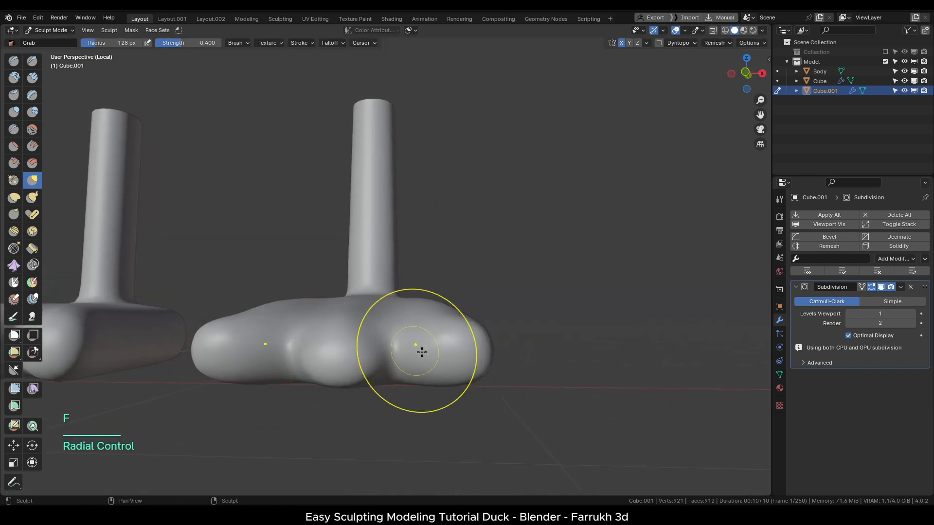
left_click_drag(416, 354, 520, 336, "alt")
Return to Object Mode and exit local view to show the sculpted foot together with the duck's body.
key("Tab")
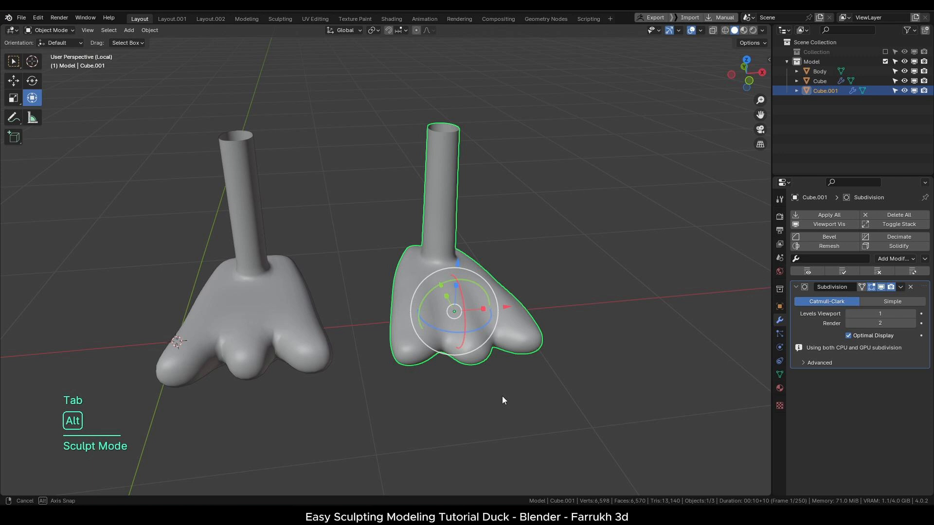
left_click(502, 396)
key("alt+q")
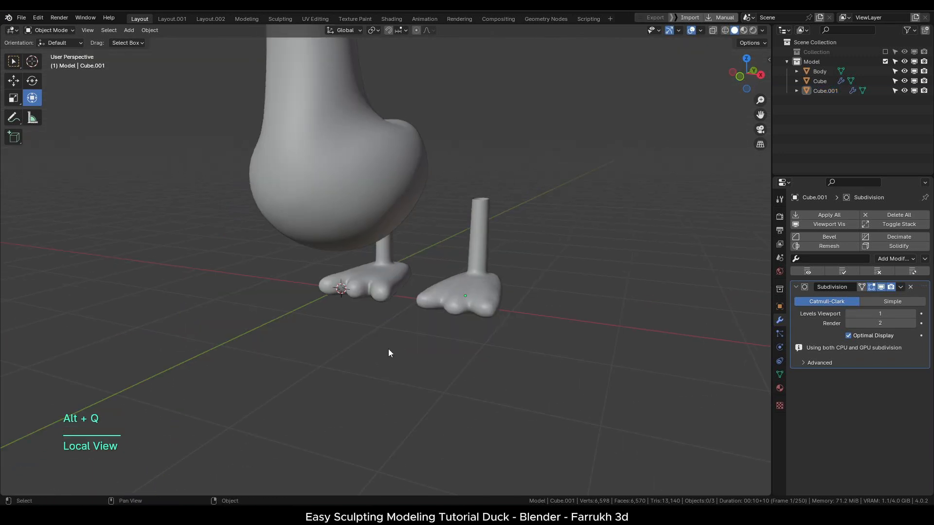
left_click_drag(416, 359, 559, 329, "alt")
left_click(579, 338)
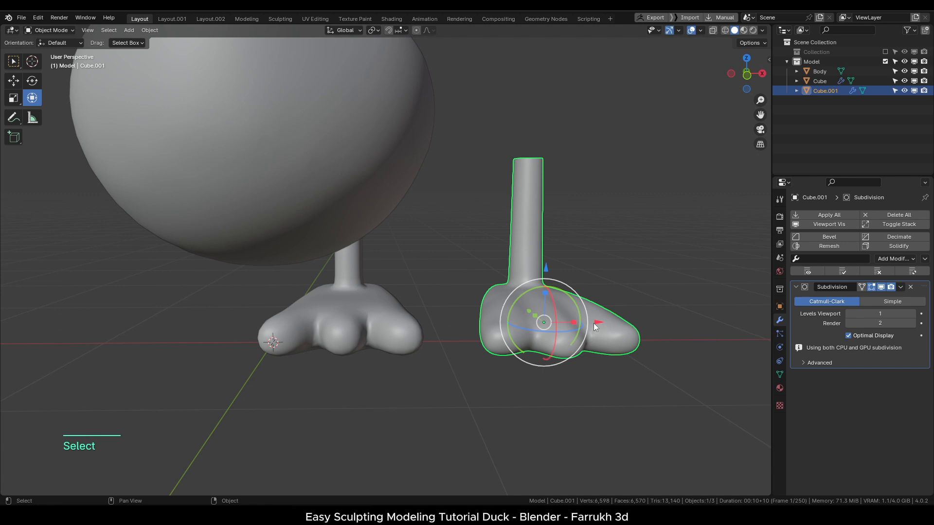
Hide the original foot in the viewport and exclude it from renders.
left_click(321, 321)
left_click(902, 80)
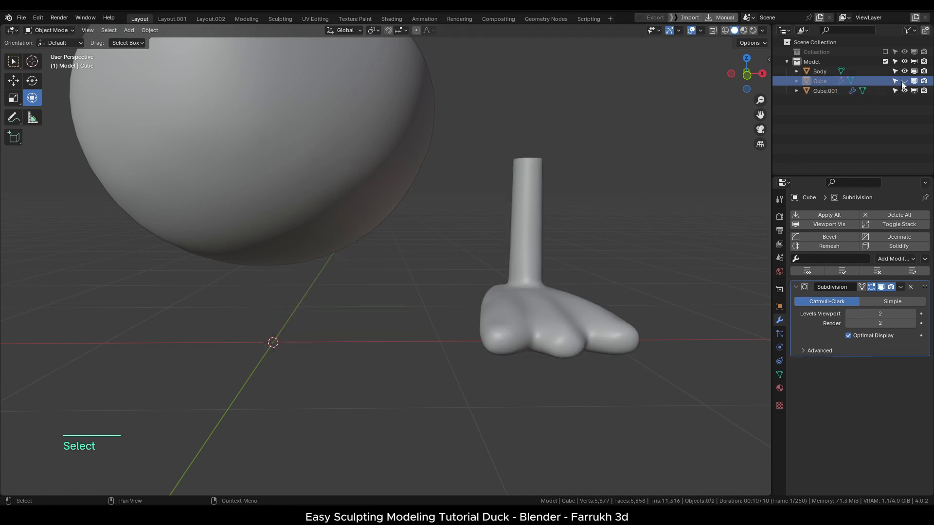
left_click(923, 82)
Move the sculpted foot along X beneath one side of the duck's body and rescale it slightly.
left_click(822, 93)
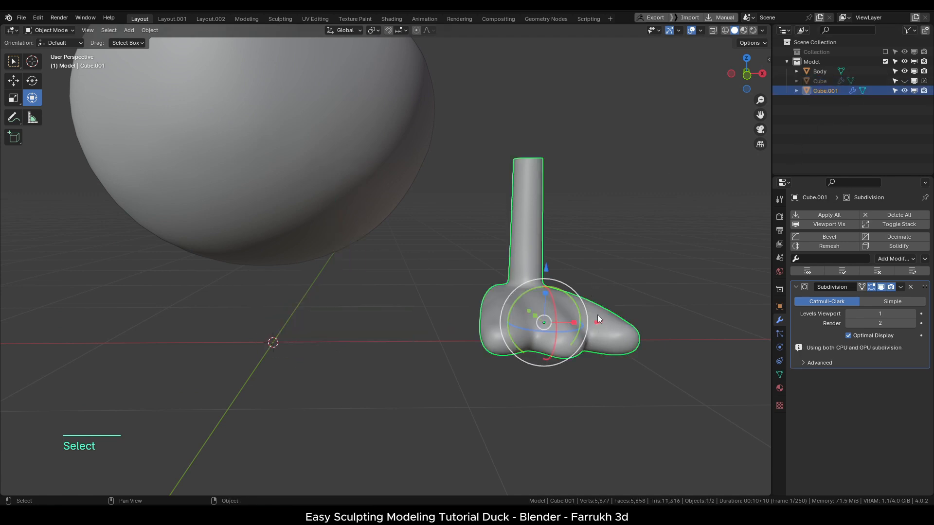
left_click_drag(597, 318, 401, 317)
scroll(475, 314, "down", 3)
middle_click_drag(474, 313, 490, 342, "shift")
key("s")
left_click(416, 324)
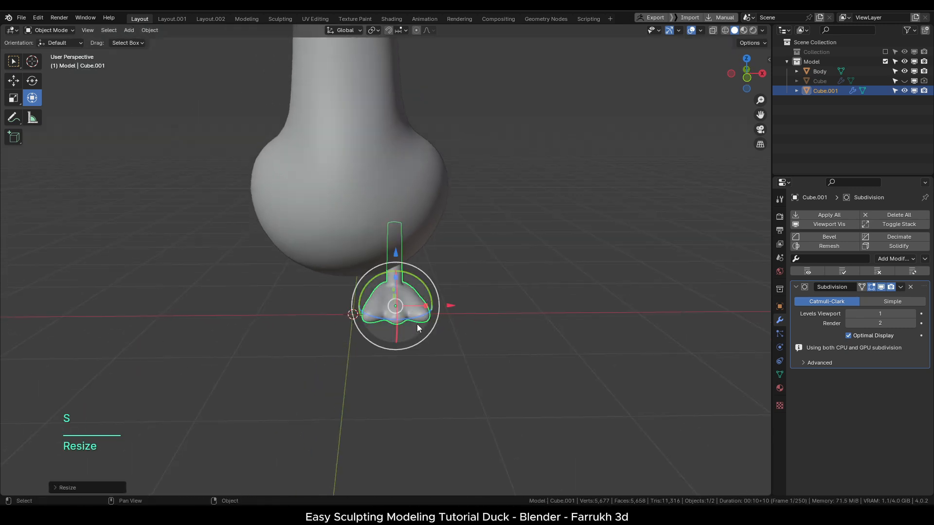
left_click_drag(454, 309, 448, 310)
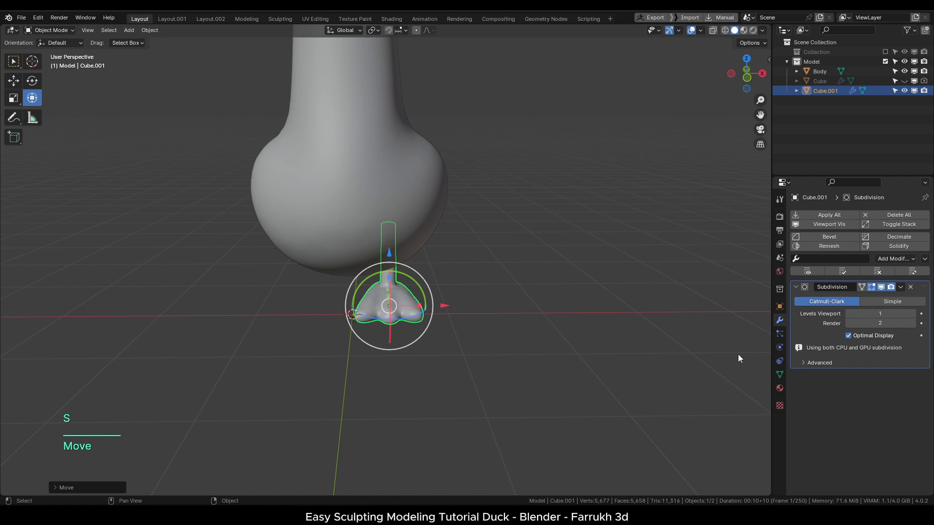
Add a Mirror modifier on the X axis to the foot, using Body as the mirror object.
left_click(892, 259)
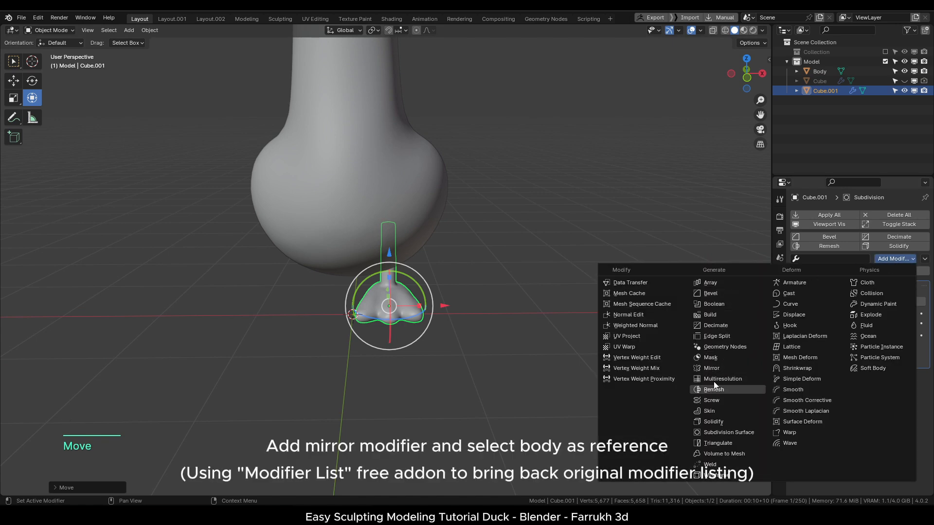
left_click(713, 369)
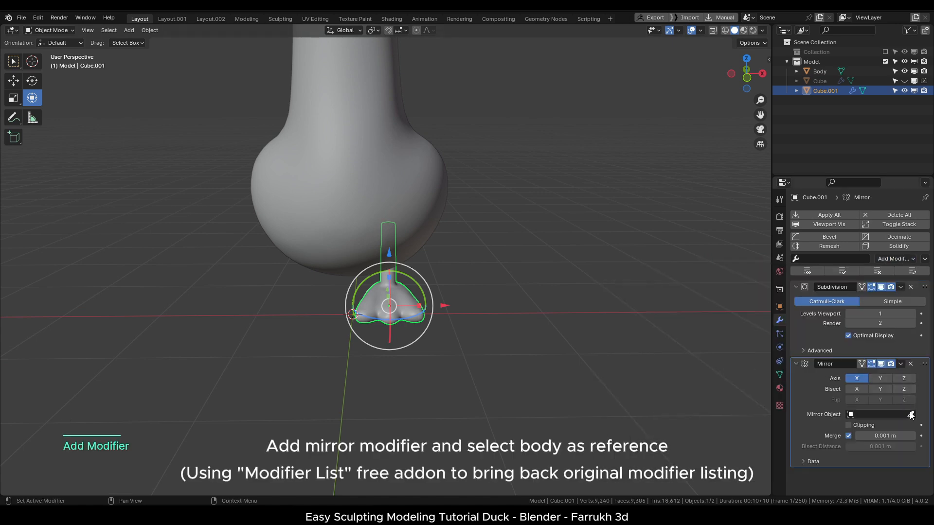
left_click(356, 220)
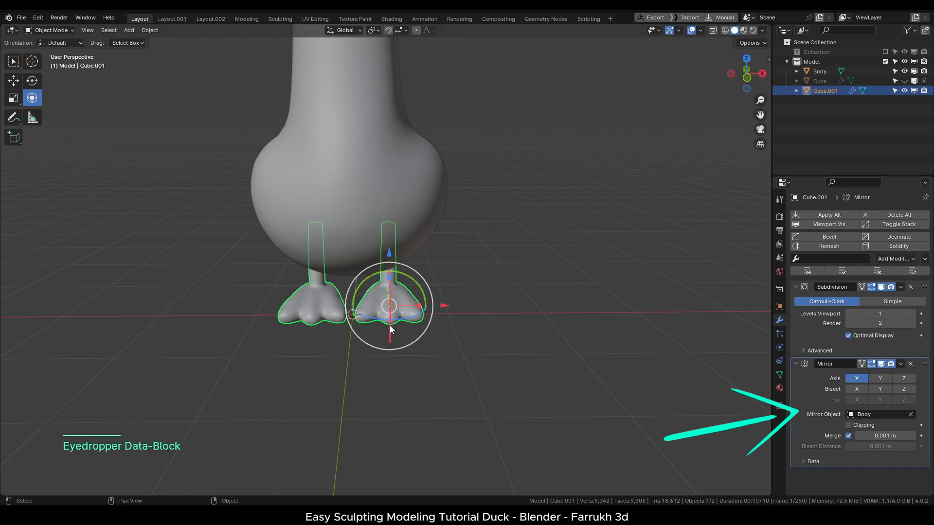
Lower the mirrored feet slightly along Z beneath the body and check the duck's proportions from several angles.
left_click_drag(401, 318, 442, 304)
left_click(494, 363)
left_click_drag(494, 363, 410, 340, "alt")
left_click(376, 302)
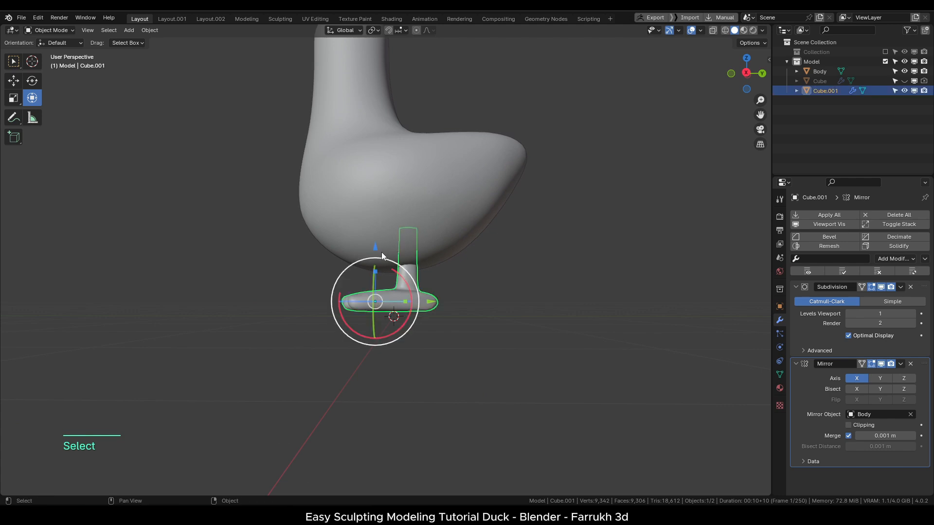
left_click_drag(376, 250, 377, 259)
left_click_drag(265, 265, 365, 292, "alt")
left_click(418, 395)
left_click_drag(418, 396, 448, 360, "alt")
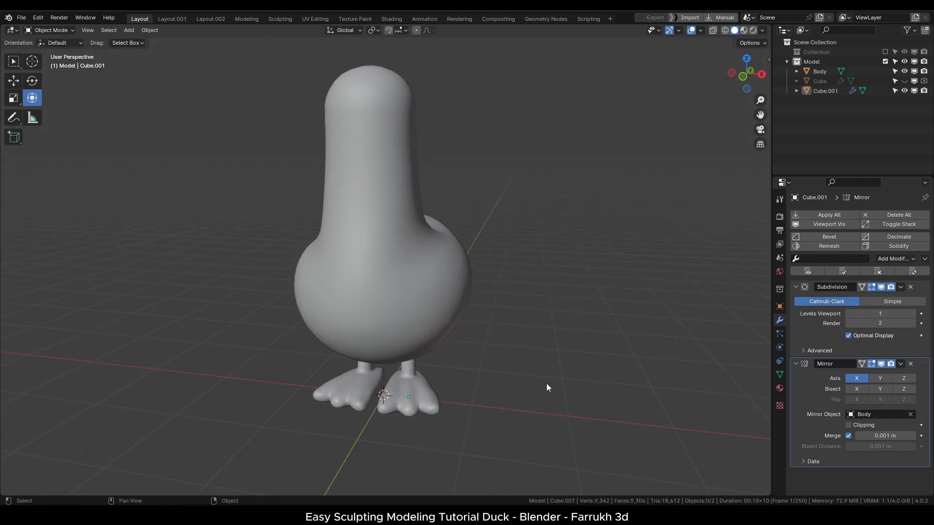
left_click_drag(546, 384, 535, 364, "alt")
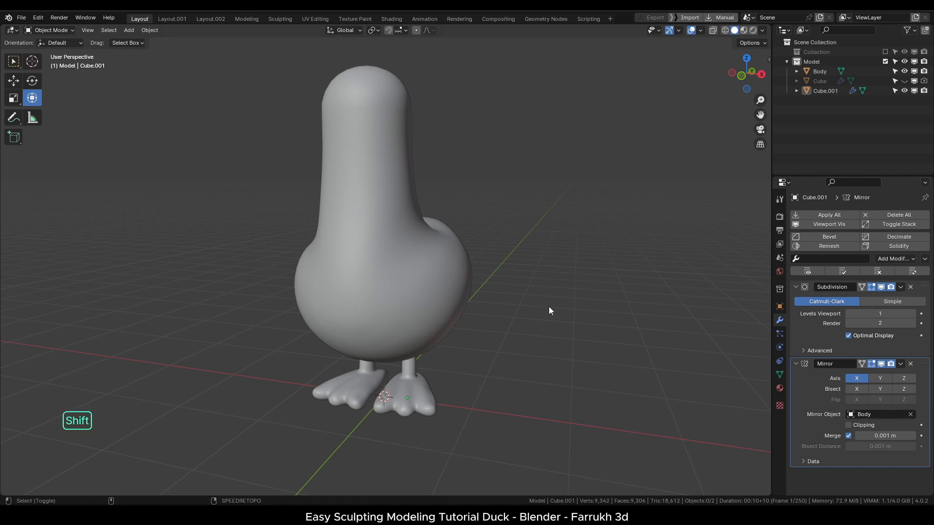
Add a cube and raise it along Z to the duck's head.
key("shift+a")
left_click(603, 85)
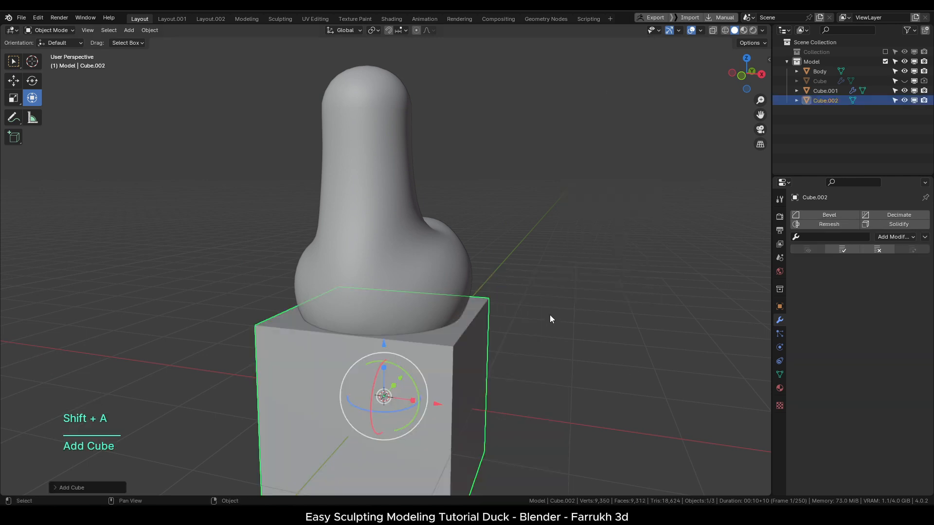
left_click_drag(385, 319, 387, 115)
middle_click_drag(431, 233, 430, 353)
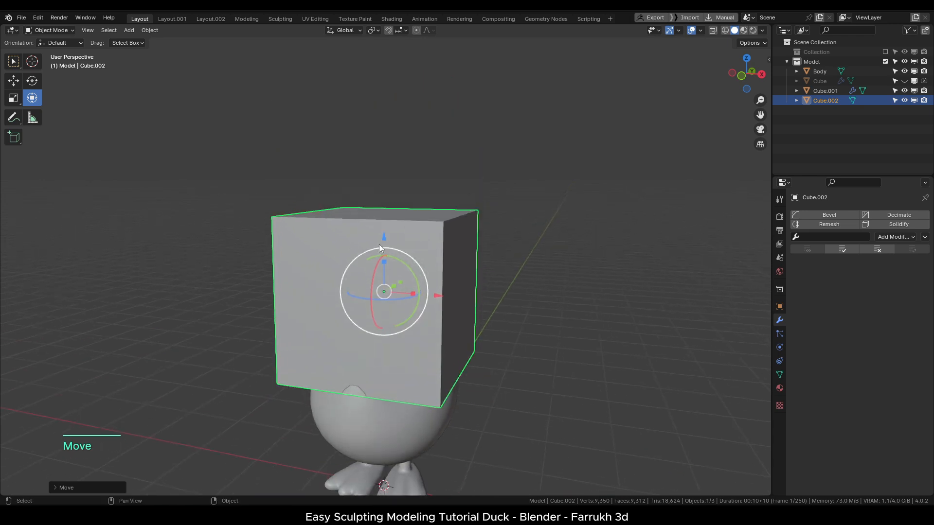
Scale the cube down to beak size and position it along Z at the front of the duck's head.
left_click_drag(382, 243, 398, 166)
key("s")
left_click(432, 278)
left_click_drag(432, 277, 361, 367, "alt")
left_click_drag(301, 177, 301, 233)
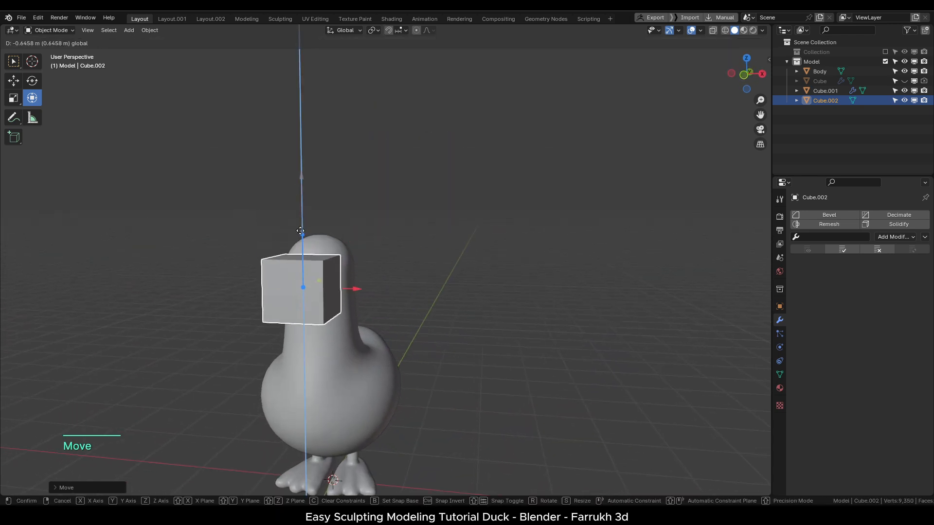
middle_click_drag(330, 318, 419, 278)
scroll(418, 279, "up", 3)
left_click_drag(476, 343, 491, 303, "alt")
key("s")
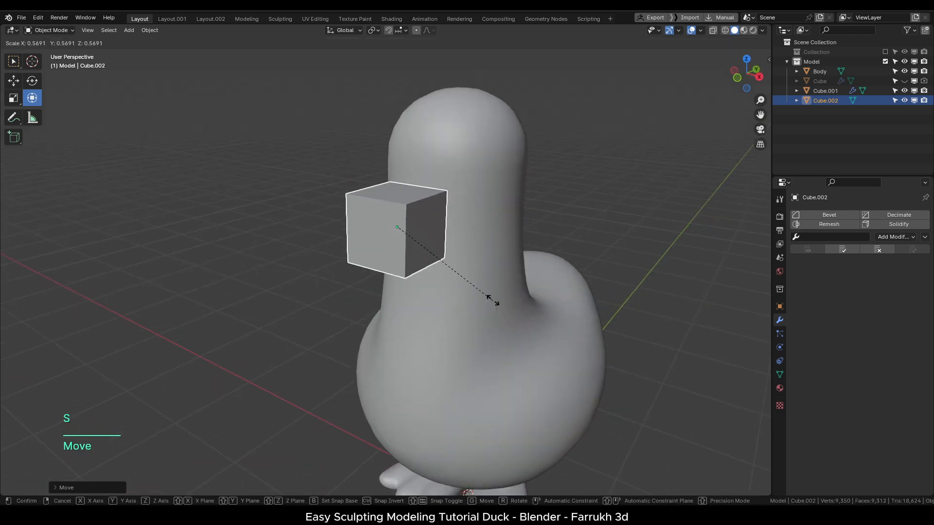
left_click(476, 275)
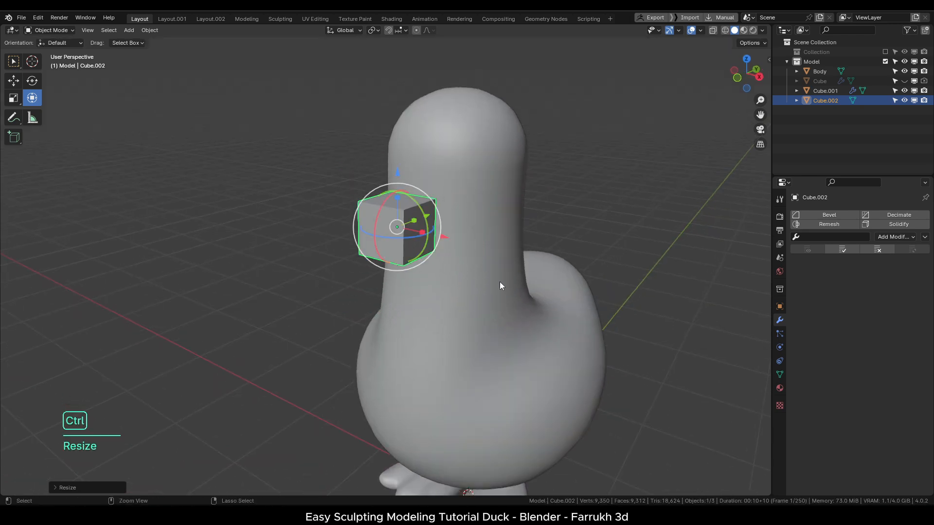
Add a level 3 Subdivision modifier to the beak cube and shade it smooth.
key("ctrl+3")
scroll(457, 228, "up", 3)
left_click_drag(469, 252, 421, 201, "alt")
right_click(525, 255)
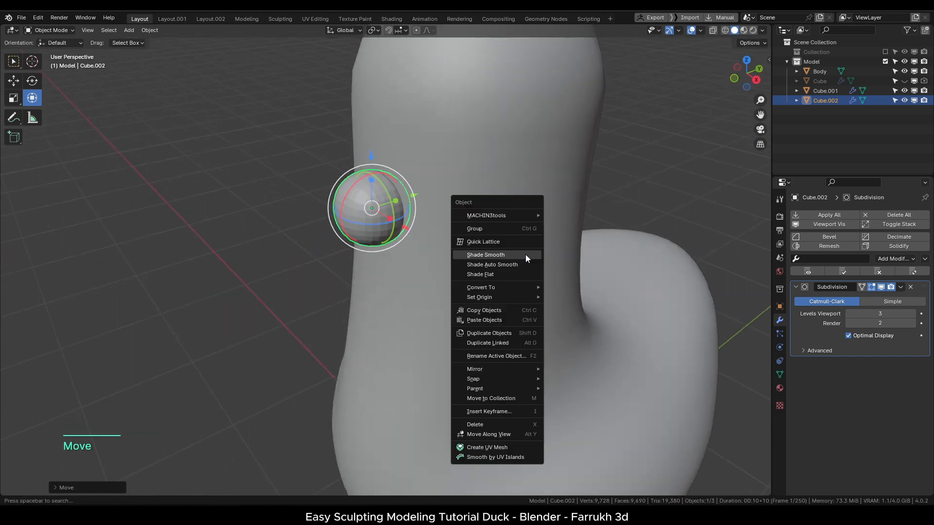
left_click(524, 255)
Flatten the beak piece along Z and stretch it along Y into an elongated oval.
left_click_drag(524, 255, 413, 220, "alt")
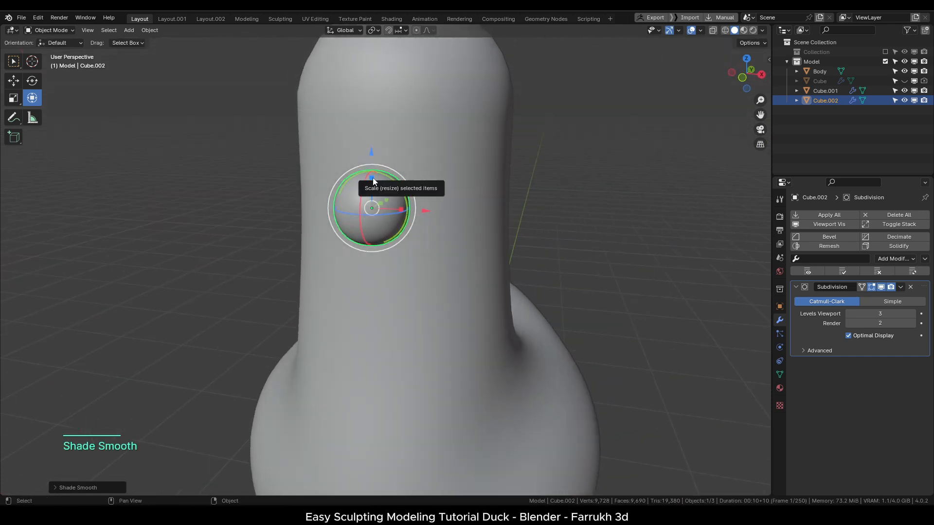
left_click_drag(372, 176, 374, 199)
left_click_drag(402, 236, 410, 209, "alt")
left_click_drag(440, 268, 339, 253, "alt")
left_click_drag(400, 206, 428, 205)
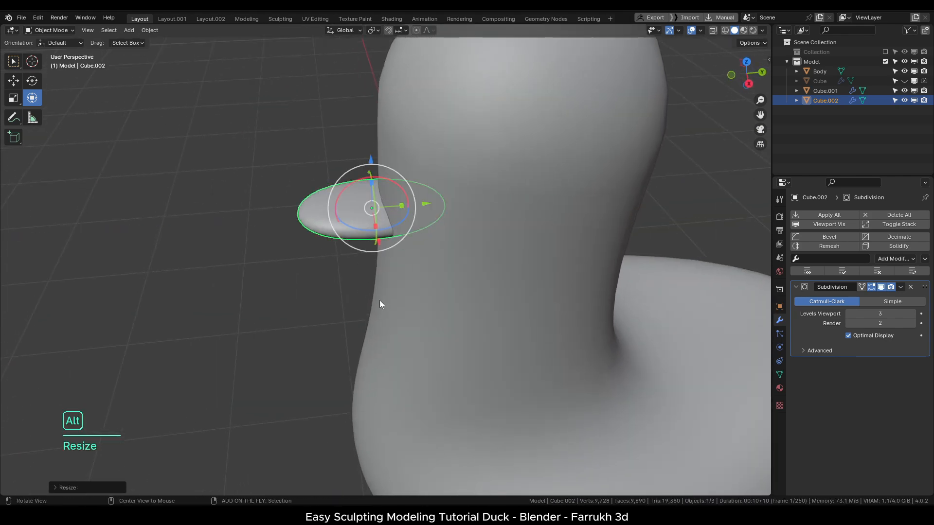
left_click_drag(380, 300, 413, 230, "alt")
Rescale the beak piece uniformly and move it along Y into the front of the head.
key("s")
left_click(465, 334)
left_click_drag(433, 277, 319, 283, "alt")
left_click_drag(428, 228, 446, 229)
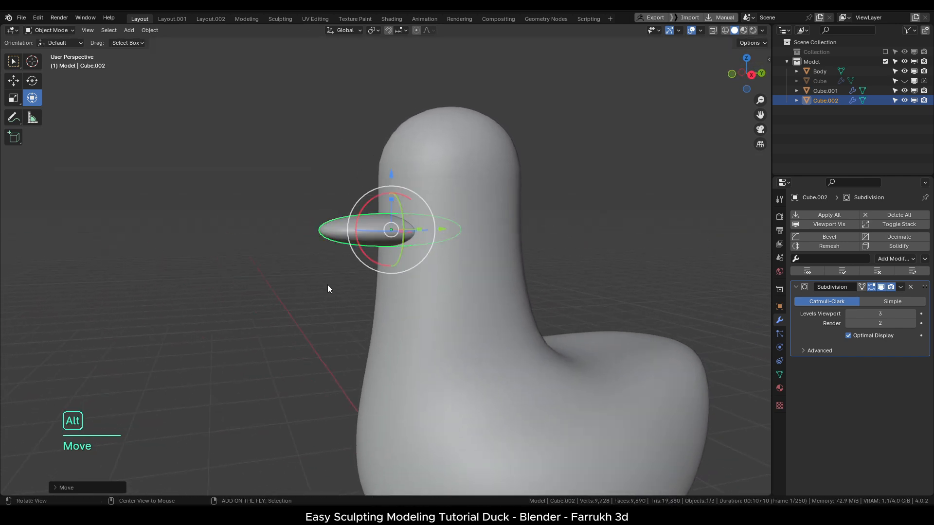
left_click_drag(327, 289, 488, 279, "alt")
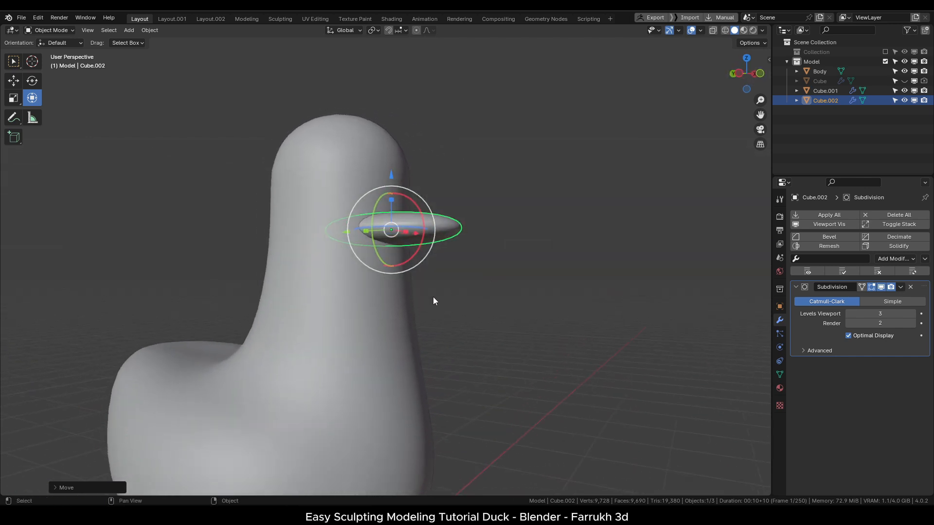
Duplicate the beak piece, lower the copy along Z and scale it down to form the lower beak.
scroll(437, 298, "up", 2)
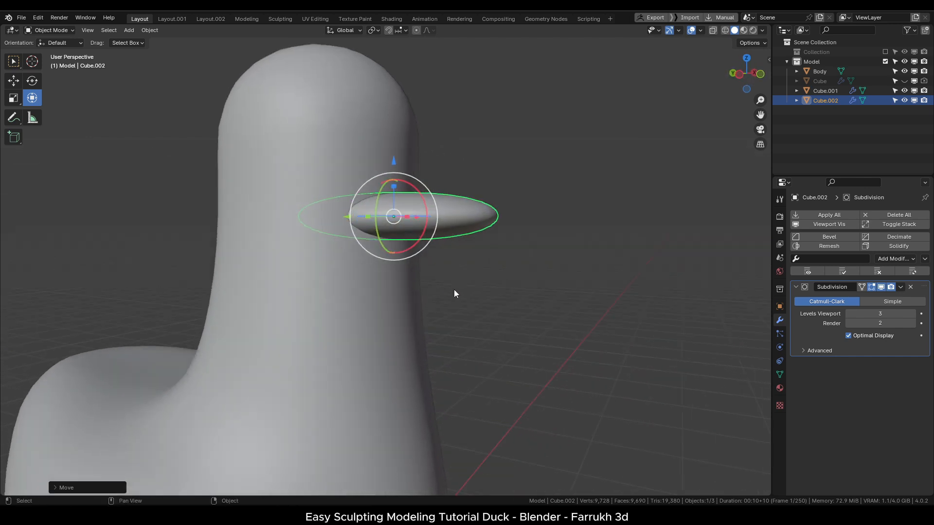
key("shift+d")
right_click(393, 162)
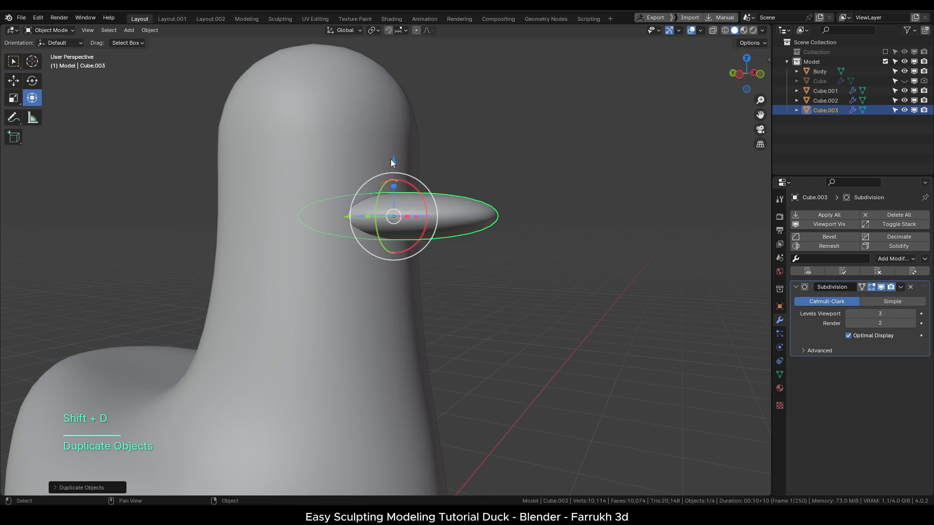
left_click_drag(392, 162, 393, 191)
key("s")
left_click(536, 317)
left_click_drag(536, 317, 366, 309, "alt")
left_click_drag(393, 191, 393, 185)
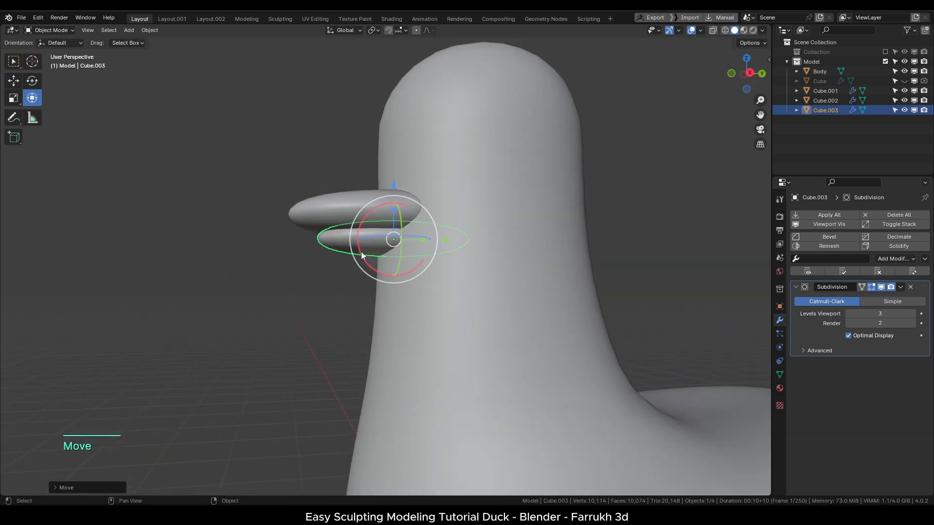
Select both beak pieces together and shift them slightly along Y deeper into the head.
left_click_drag(361, 255, 411, 284, "alt")
left_click(561, 288)
left_click_drag(561, 288, 361, 298, "alt")
left_click_drag(313, 196, 359, 272)
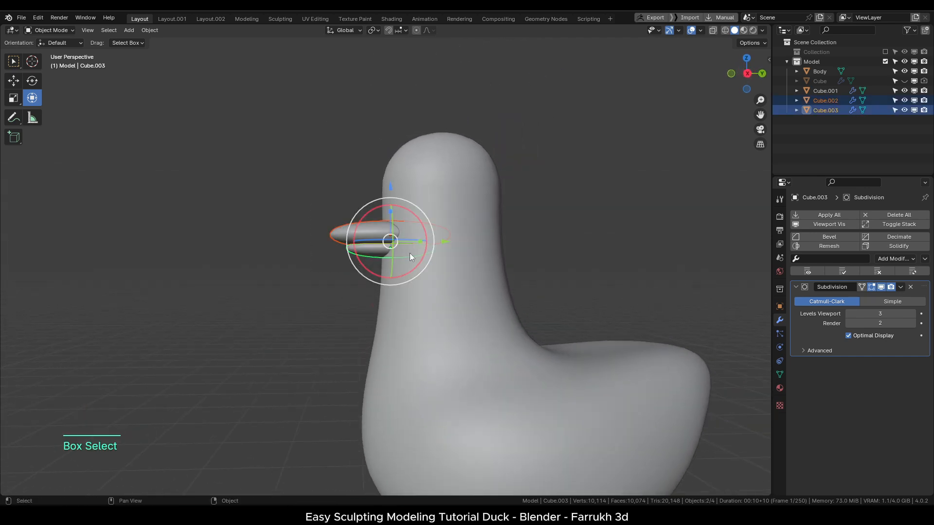
left_click_drag(445, 241, 437, 242)
left_click_drag(353, 263, 357, 269)
left_click_drag(316, 306, 418, 321, "alt")
left_click(520, 301)
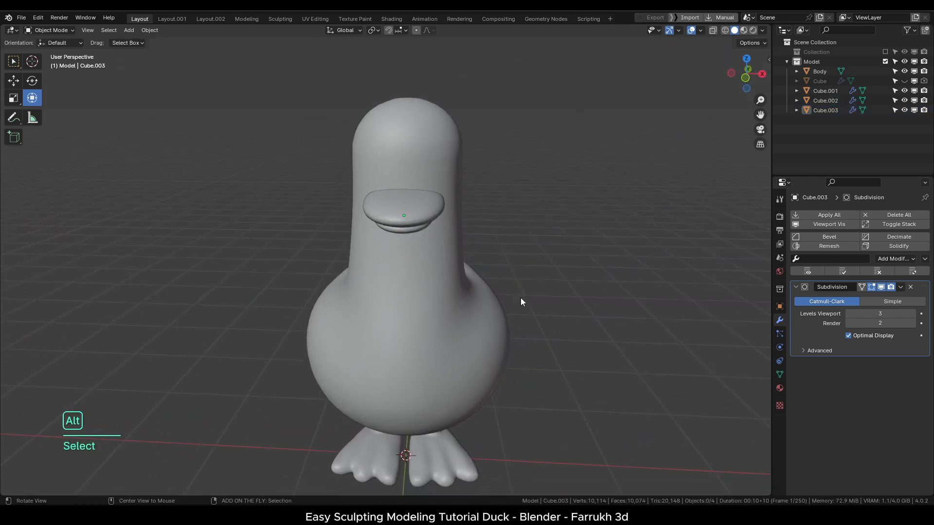
Duplicate the upper beak piece and place the copy beside the duck's body as a base for the wing.
left_click_drag(521, 298, 375, 194, "alt")
scroll(428, 226, "down", 2)
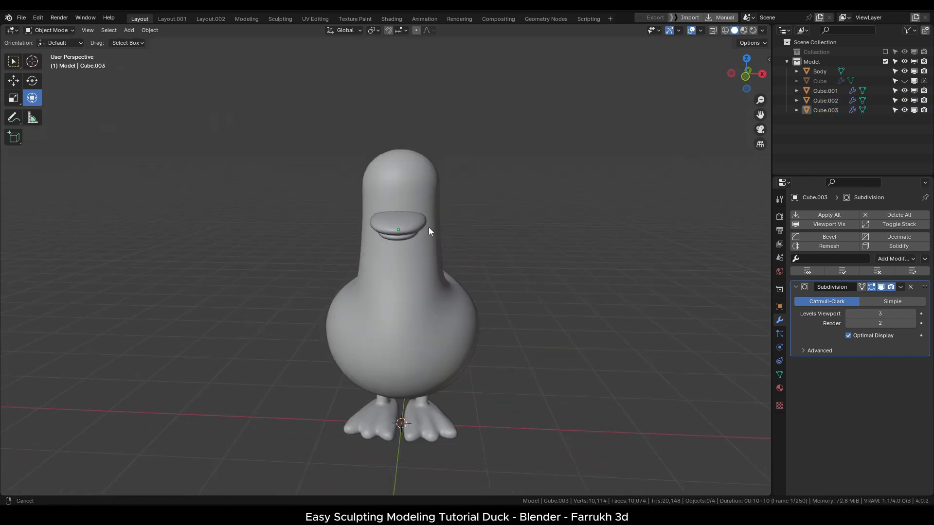
left_click_drag(429, 228, 409, 297, "alt")
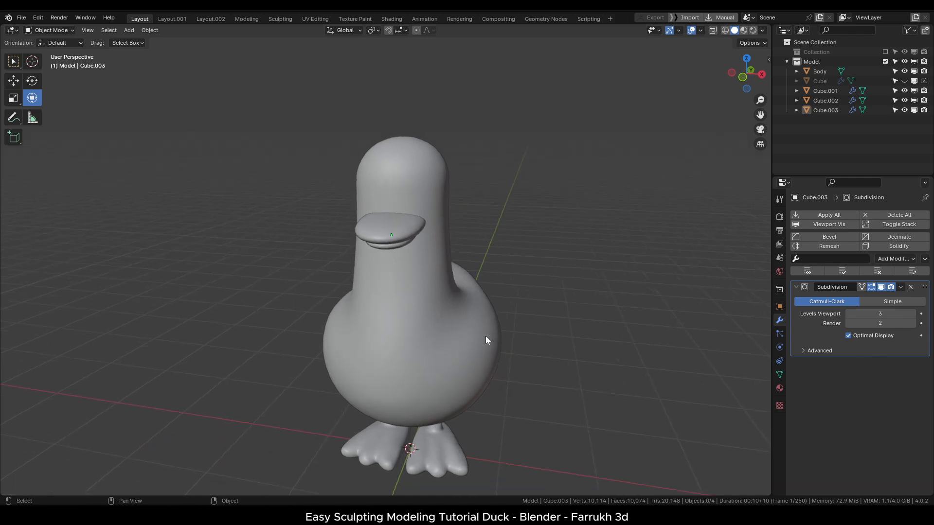
left_click(408, 230)
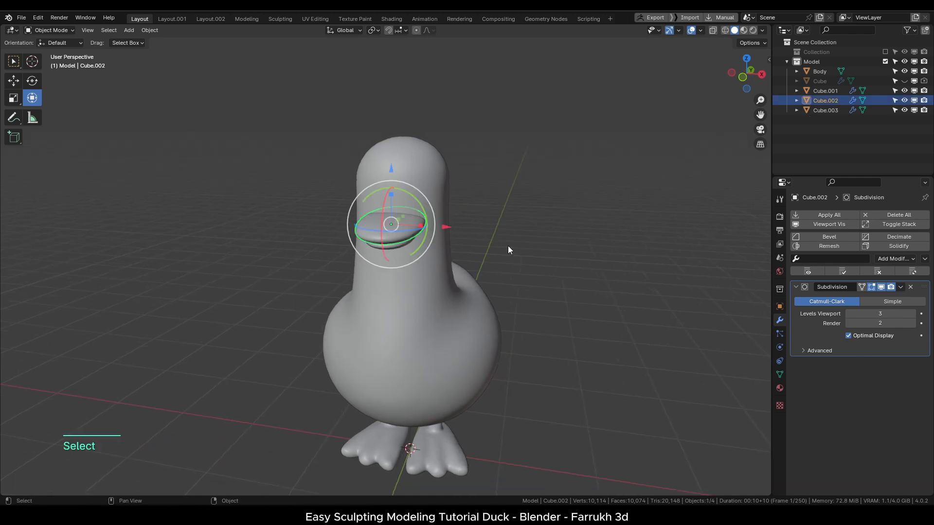
key("shift+d")
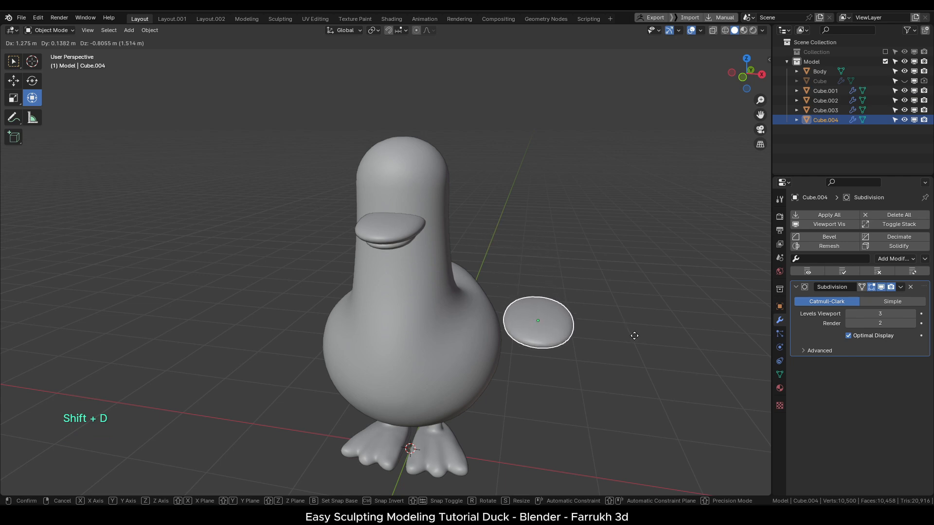
left_click(634, 336)
middle_click_drag(631, 339, 600, 293)
left_click_drag(600, 292, 570, 321, "alt")
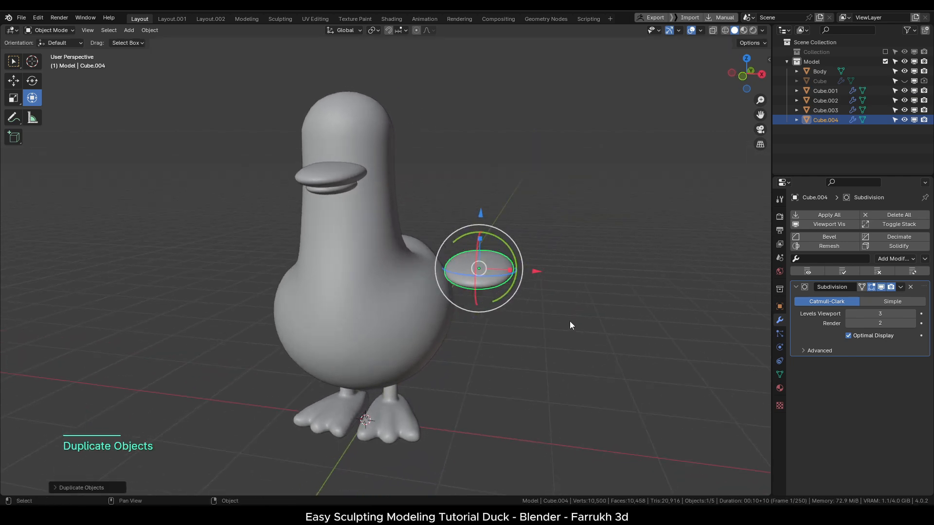
Clear the duplicate's scale, shrink it uniformly and move it against the side of the duck's body.
key("alt+s")
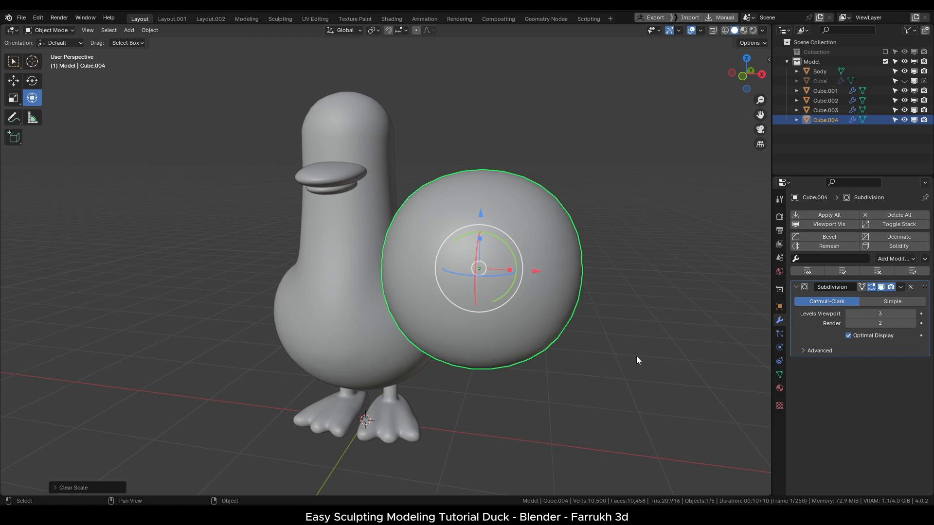
key("s")
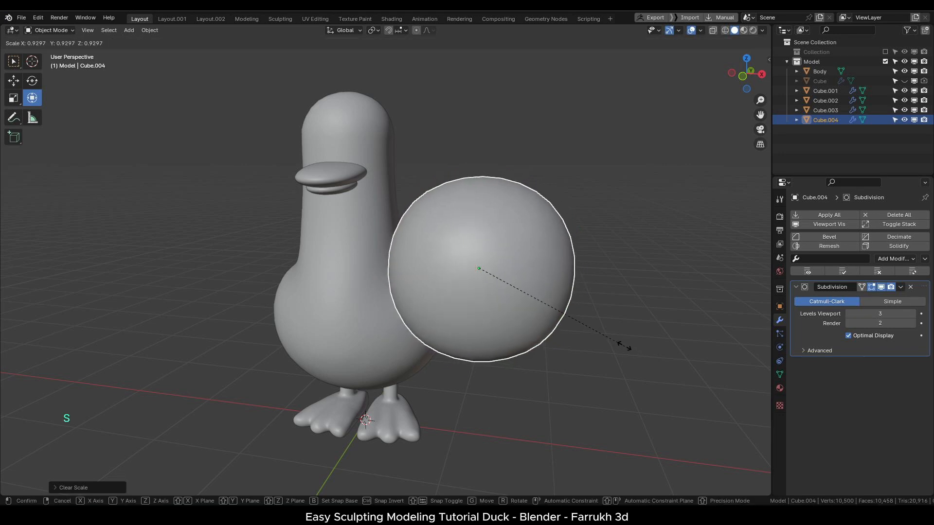
left_click(534, 294)
middle_click_drag(525, 317, 532, 306, "alt")
left_click_drag(478, 269, 438, 335)
In right orthographic view, move the sphere along Y toward the tail, enlarge it and lower it slightly along Z.
middle_click_drag(493, 361, 474, 380, "alt")
middle_click_drag(548, 379, 407, 296, "shift")
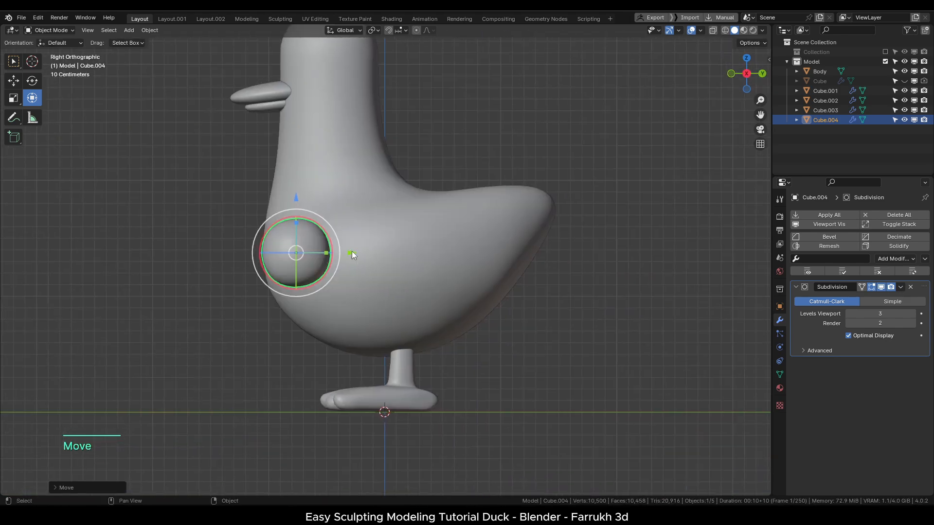
left_click_drag(352, 253, 430, 264)
key("s")
left_click(459, 308)
left_click_drag(372, 196, 373, 209)
key("Tab")
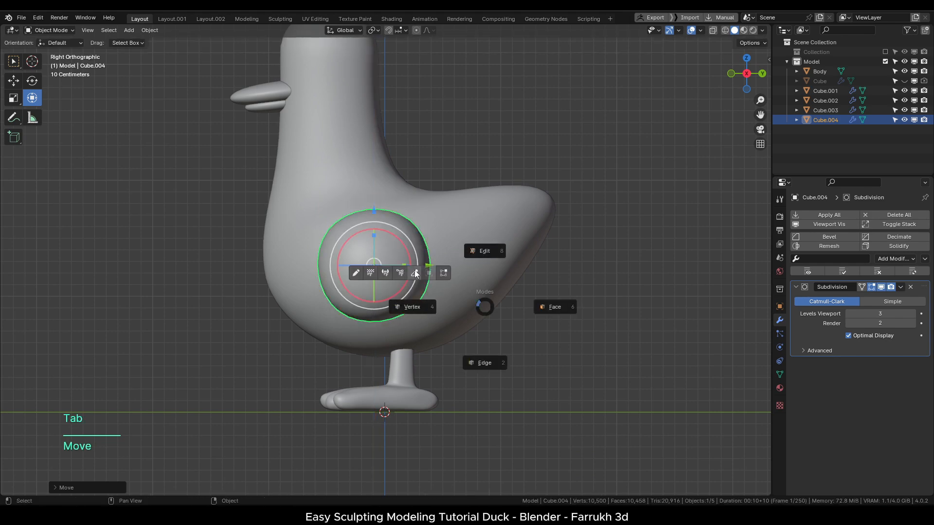
left_click(414, 273)
key("F4")
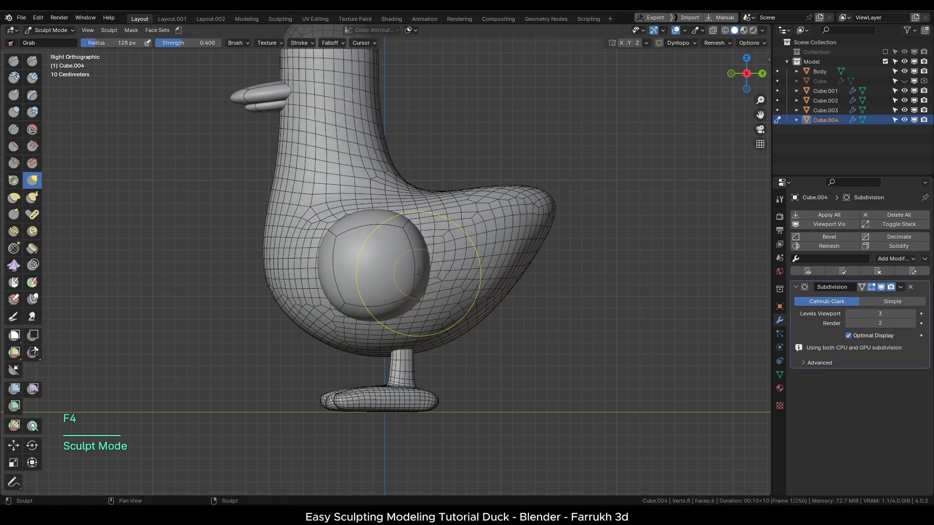
left_click_drag(399, 262, 462, 271, "alt")
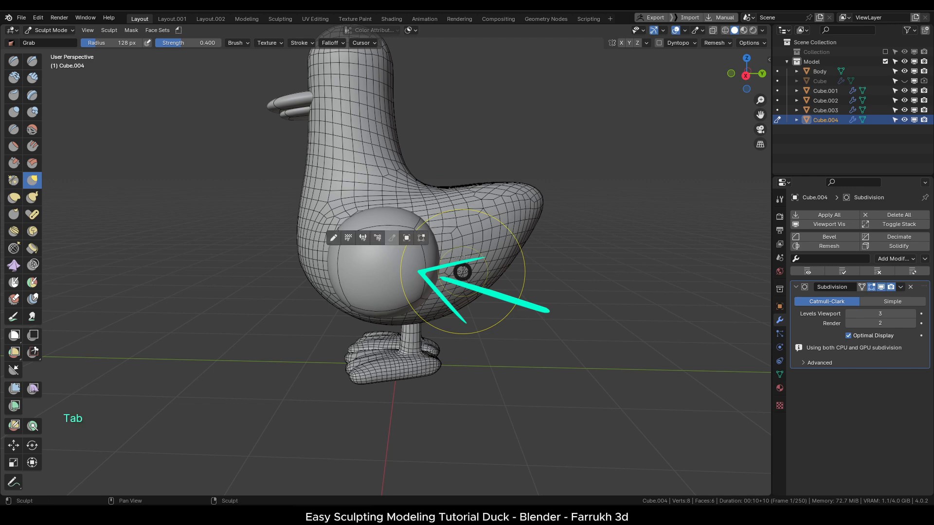
left_click(407, 237)
left_click_drag(491, 307, 502, 343, "alt")
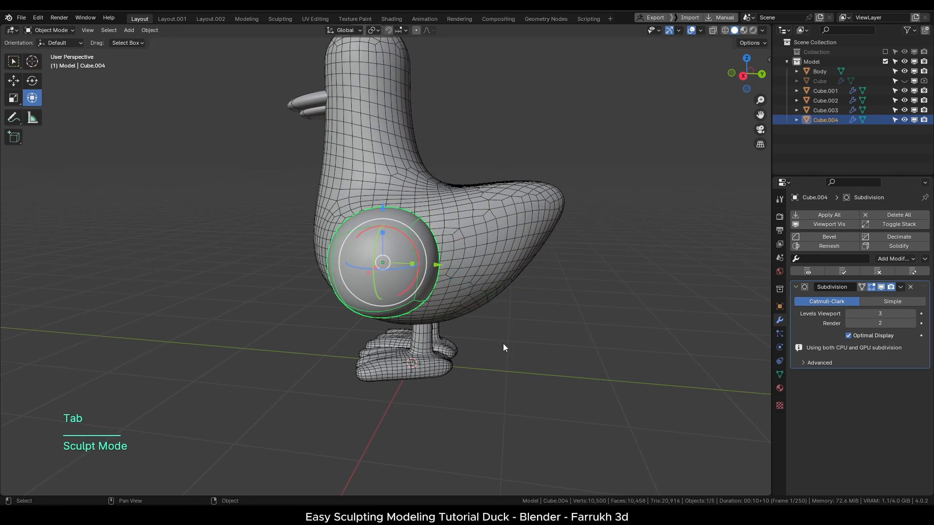
Edit the wing mesh by extruding its tail-side face along Y and scaling the extruded end face down.
left_click(432, 261)
left_click(433, 261)
key("Tab")
left_click(492, 259)
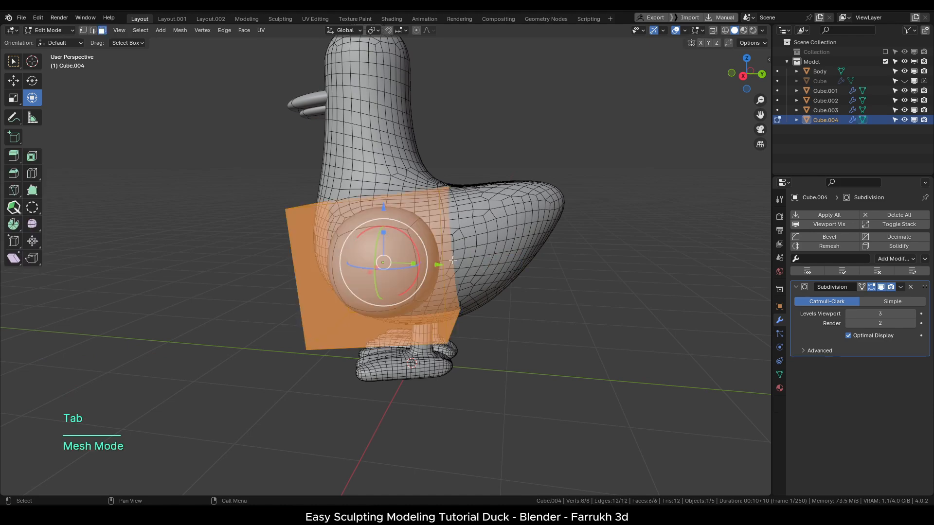
left_click(443, 255)
left_click_drag(526, 300, 546, 306, "alt")
key("F4")
key("e")
left_click(553, 306)
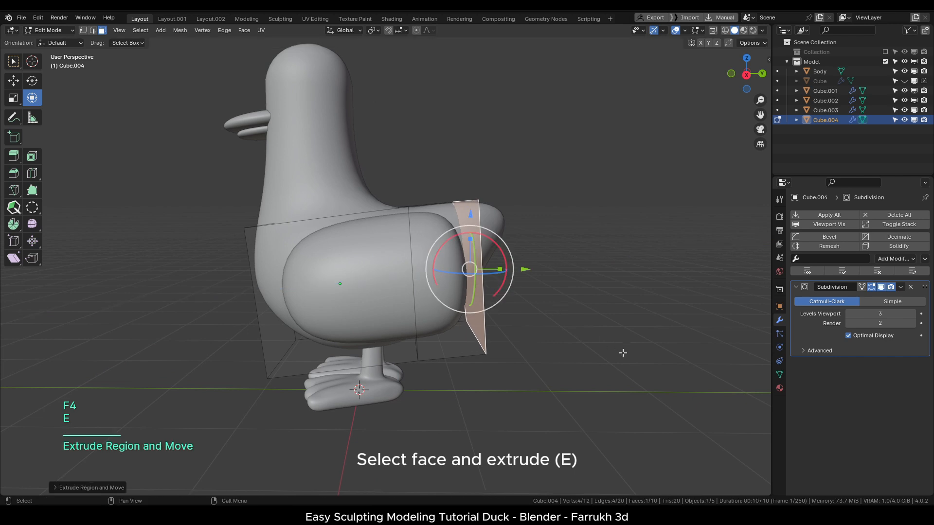
key("s")
left_click(544, 280)
Select the wing's middle edge loop, shift it toward the front of the duck and scale it down.
key("Tab")
left_click(420, 325)
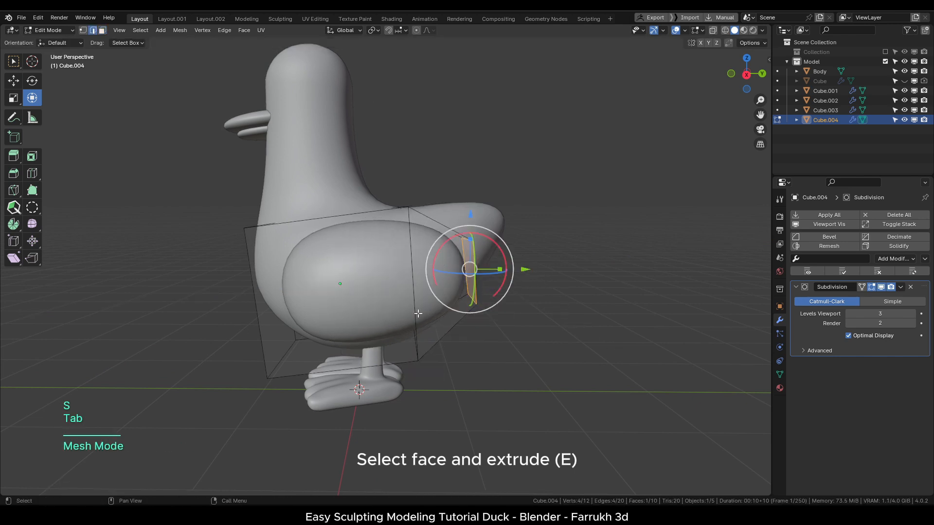
double_click(414, 308)
left_click_drag(403, 274, 386, 281)
key("s")
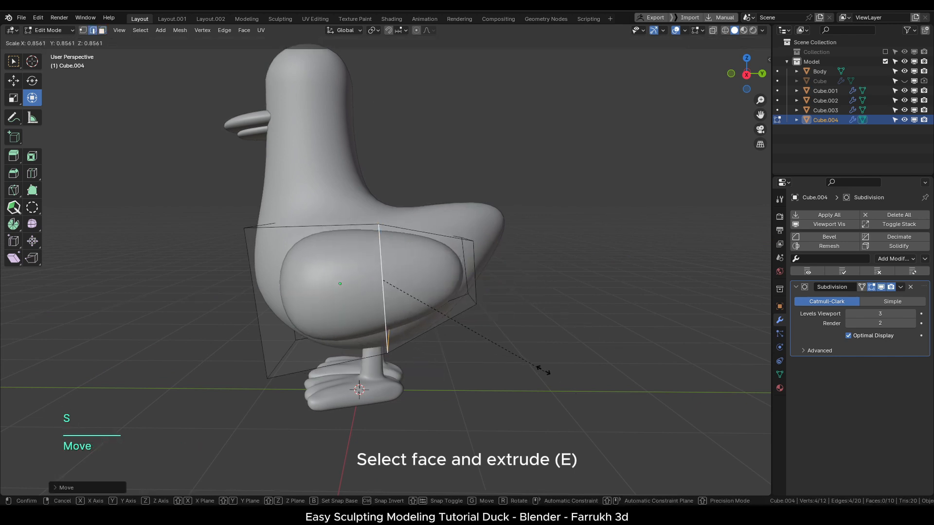
left_click(528, 352)
left_click_drag(514, 289, 528, 285, "alt")
left_click_drag(542, 327, 523, 315, "alt")
Select the vertices at the wing's tail end and move them upward and slightly forward.
key("Tab")
left_click(457, 284)
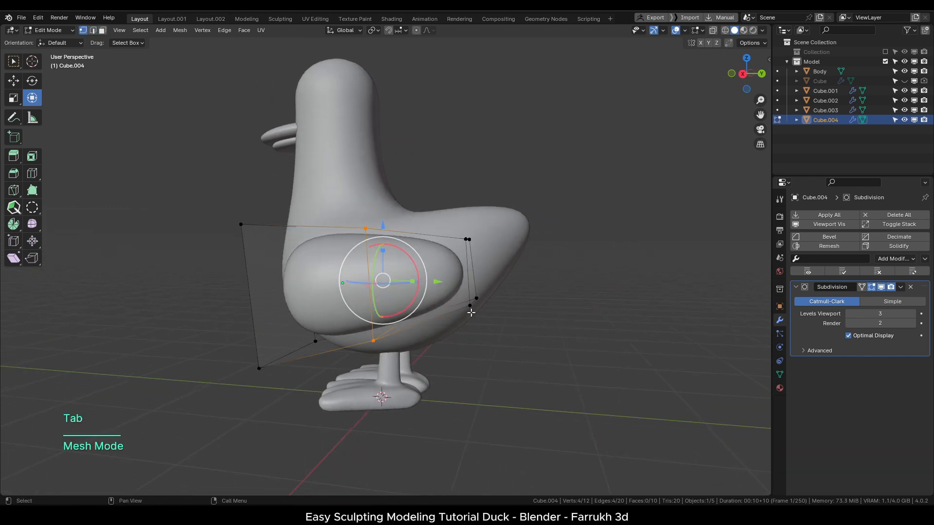
left_click_drag(447, 209, 529, 355)
left_click_drag(529, 355, 540, 351, "alt")
left_click_drag(470, 270, 453, 250)
left_click_drag(475, 315, 569, 347, "alt")
Return the wing to Object Mode, thin it along X and position it against the side of the body.
key("Tab")
left_click(581, 297)
scroll(486, 321, "down", 3)
mouse_move(443, 316)
left_mouse_down()
mouse_move(429, 316)
mouse_move(460, 319)
left_mouse_up()
left_click_drag(460, 318, 421, 302, "alt")
left_click_drag(420, 301, 554, 317, "alt")
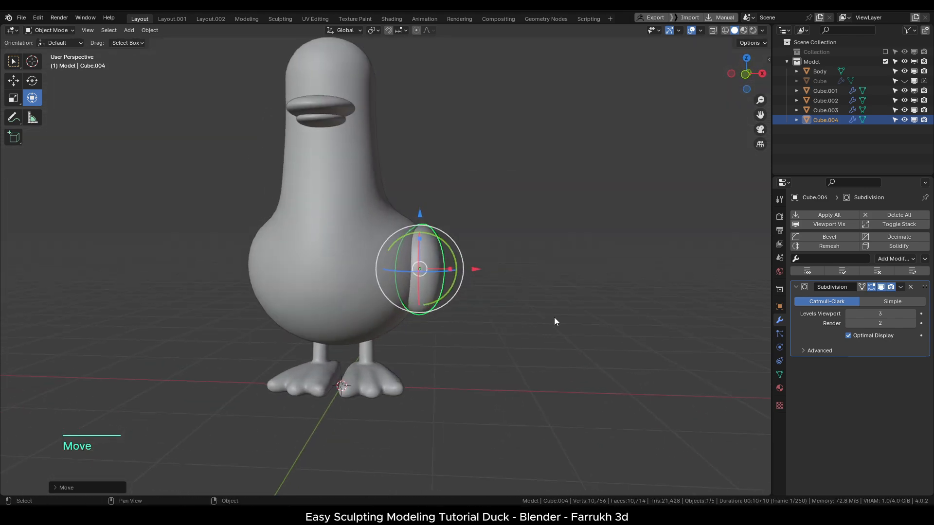
Add a Mirror modifier on the X axis to the wing, using Body as the mirror object.
key("q")
left_click(625, 324)
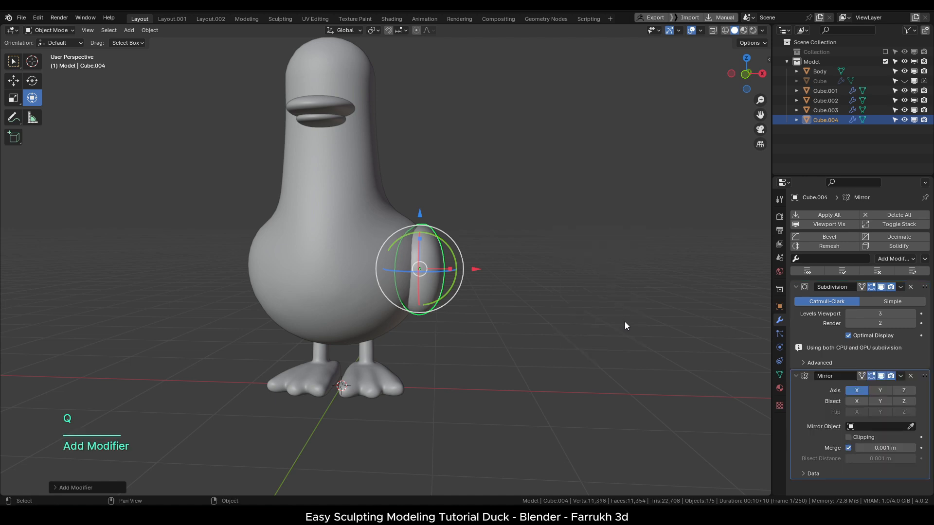
left_click(329, 283)
Adjust the mirrored wing's position along Y on the side of the body.
left_click_drag(418, 336, 459, 341, "alt")
mouse_move(426, 276)
left_mouse_down()
mouse_move(383, 303)
mouse_move(354, 276)
left_mouse_up()
left_click(426, 273)
key("g")
key("y")
left_click_drag(384, 314, 444, 335, "alt")
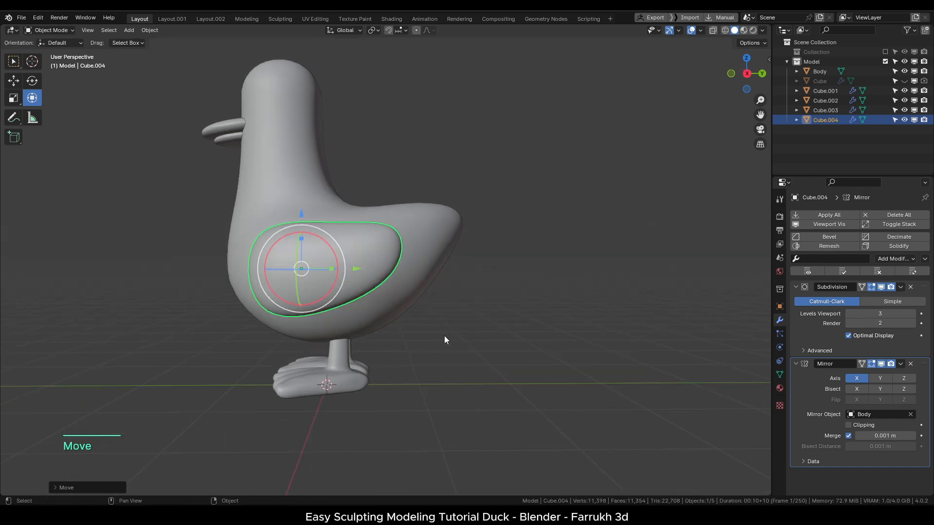
key("Tab")
left_click(378, 302)
left_click_drag(411, 302, 368, 293, "alt")
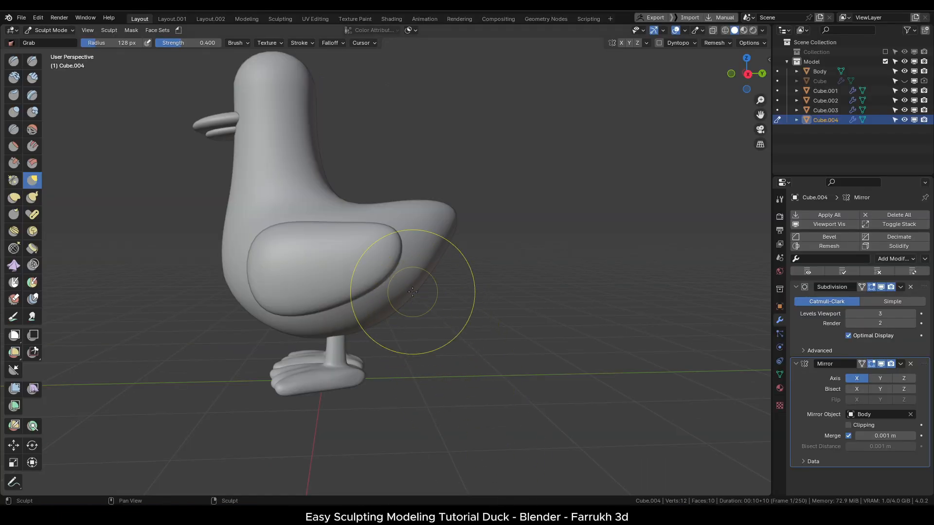
left_click_drag(436, 235, 478, 247, "alt")
key("Tab")
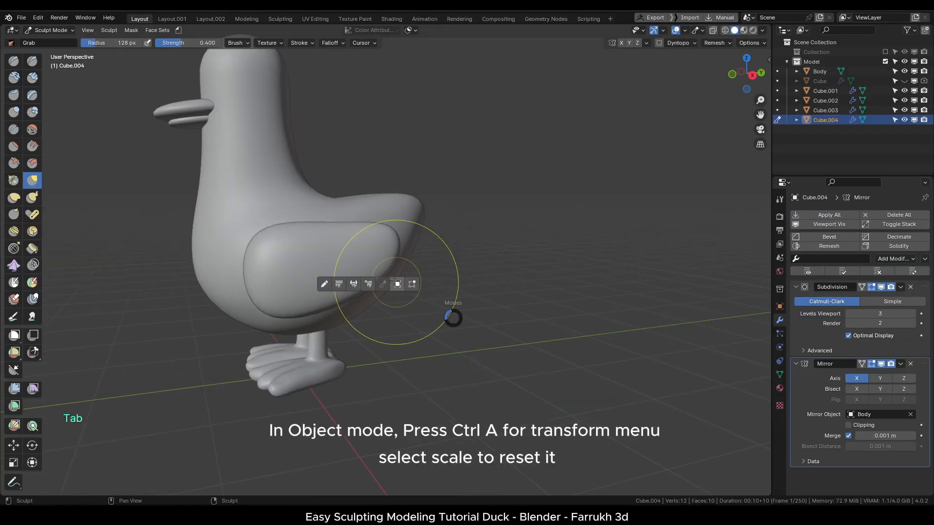
left_click(397, 283)
Apply the wing's scale in Object Mode.
key("ctrl+a")
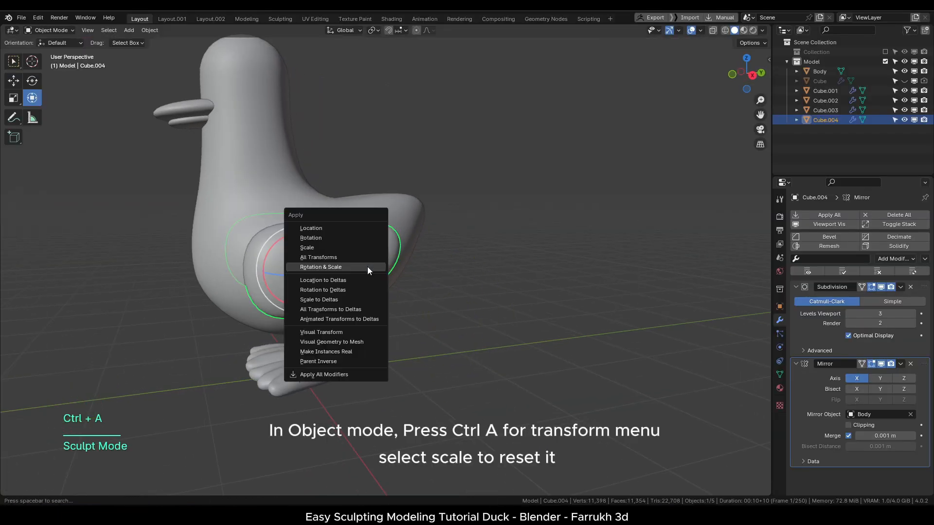
left_click(357, 247)
left_click_drag(361, 255, 428, 310, "alt")
In Sculpt Mode, set the Grab brush radius to 143 px and pull the wing's lower edge into a rounder shape.
key("Tab")
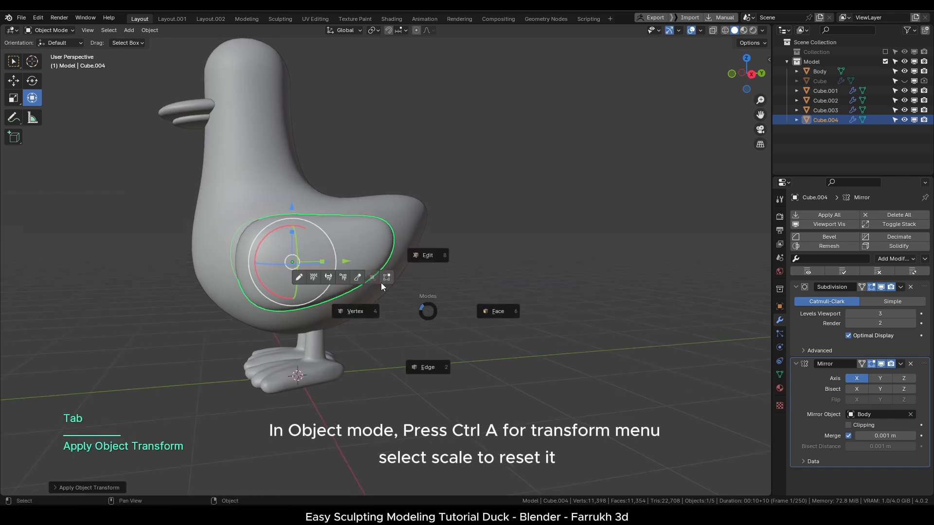
left_click(428, 377)
key("f")
left_click(317, 221)
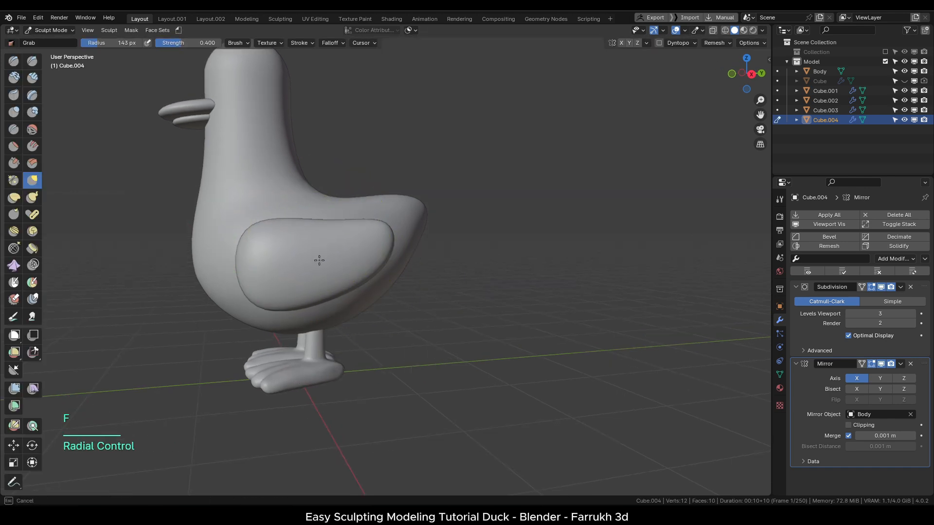
left_click_drag(318, 303, 319, 305)
left_click_drag(310, 290, 308, 305)
mouse_move(379, 233)
left_mouse_down()
mouse_move(327, 220)
mouse_move(282, 232)
left_mouse_up()
mouse_move(233, 297)
left_mouse_down("alt")
mouse_move(314, 315)
mouse_move(295, 305)
left_mouse_up("alt")
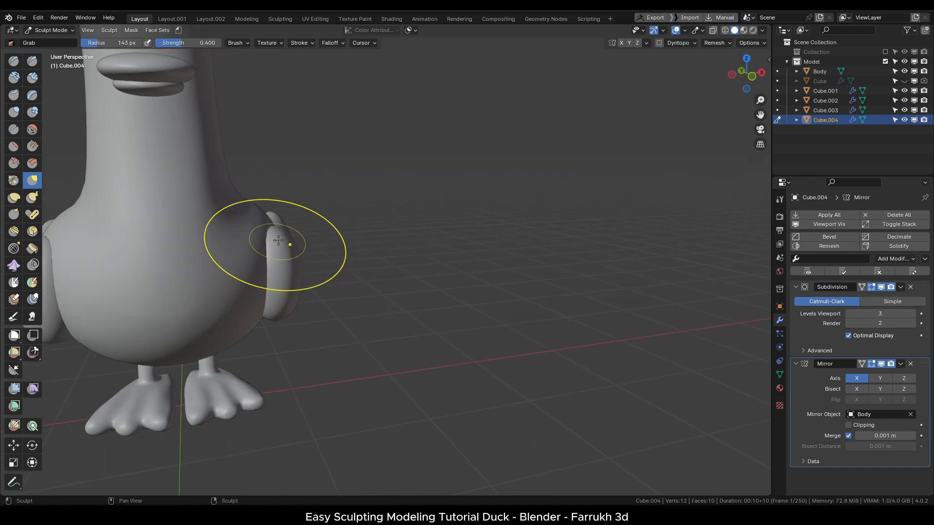
Grab-sculpt the wing from the front and side, pushing it closer to the body and refining its outline.
left_click_drag(278, 240, 274, 242)
left_click_drag(288, 291, 283, 292)
scroll(371, 313, "down", 3)
left_click_drag(371, 313, 311, 291, "alt")
scroll(371, 284, "up", 1)
left_click_drag(408, 288, 370, 296, "alt")
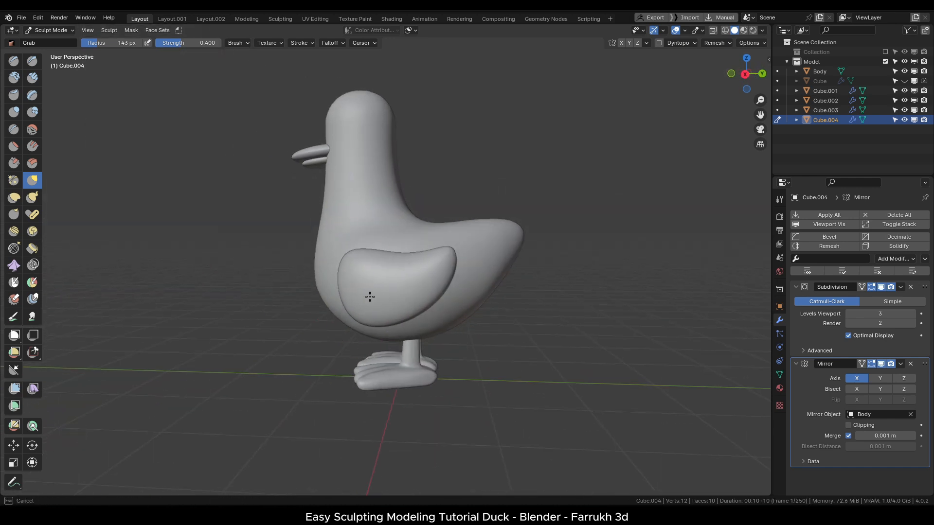
left_click_drag(423, 275, 407, 275)
scroll(377, 302, "down", 1)
mouse_move(376, 322)
left_mouse_down()
mouse_move(377, 313)
mouse_move(487, 321)
left_mouse_up()
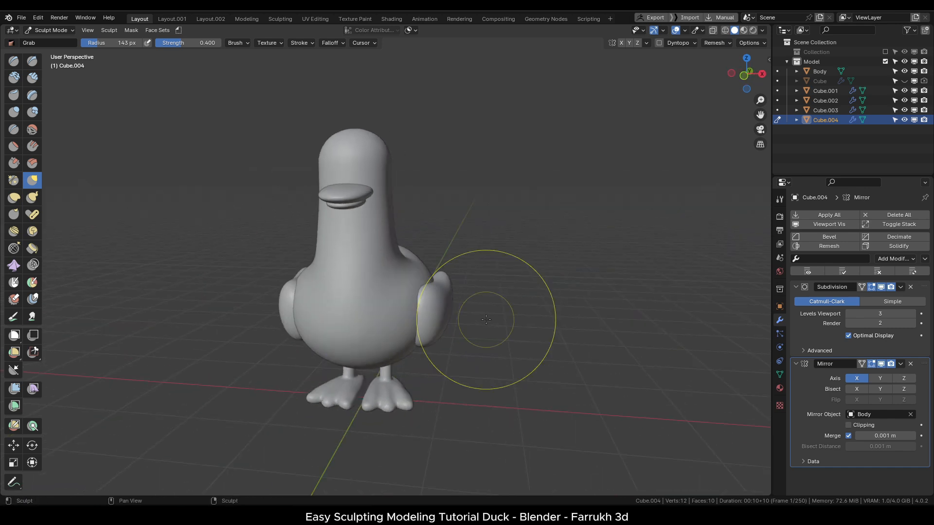
In Object Mode, duplicate the upper beak beside the head, clear the copy's scale and shrink it into a small eye ball.
key("Tab")
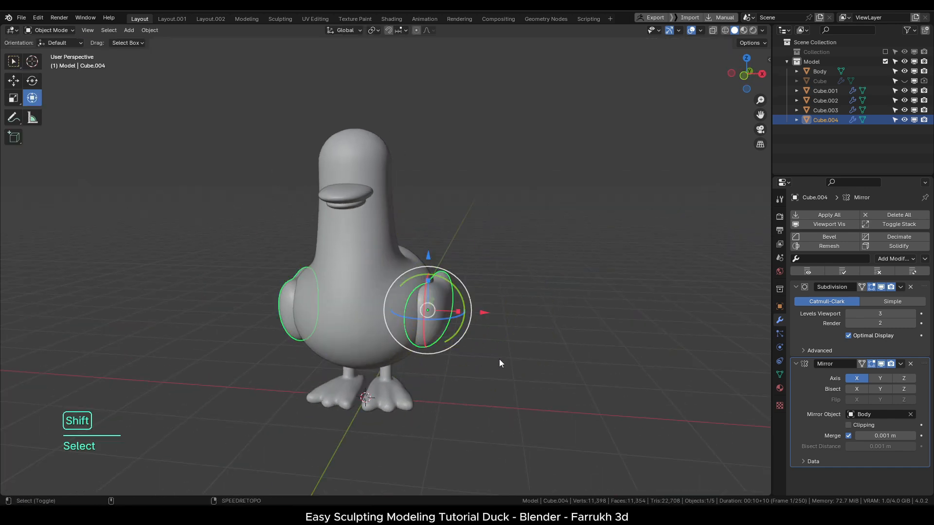
left_click(361, 194)
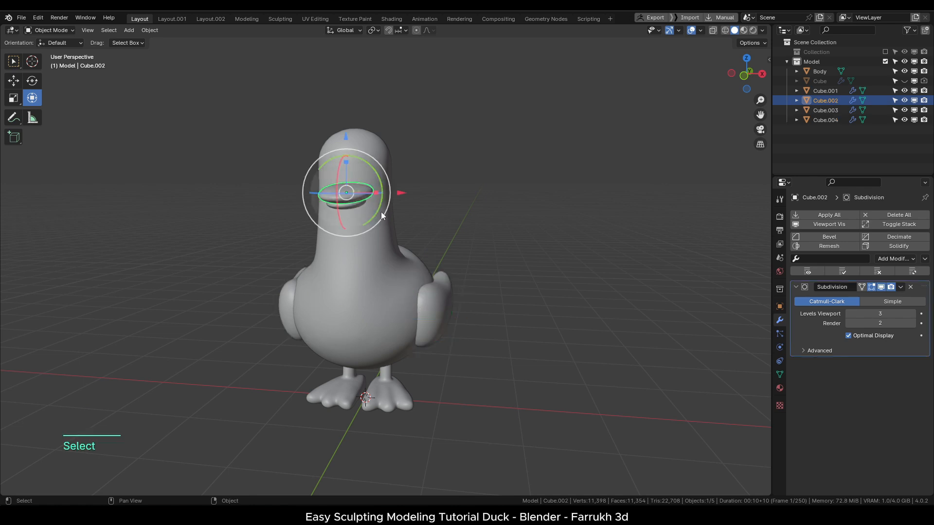
key("shift+d")
left_click(445, 190)
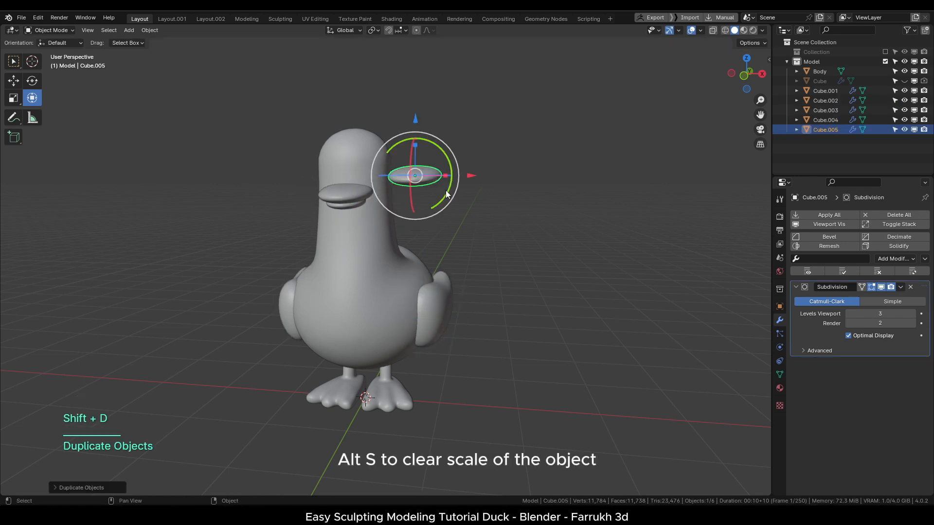
key("alt+s")
key("s")
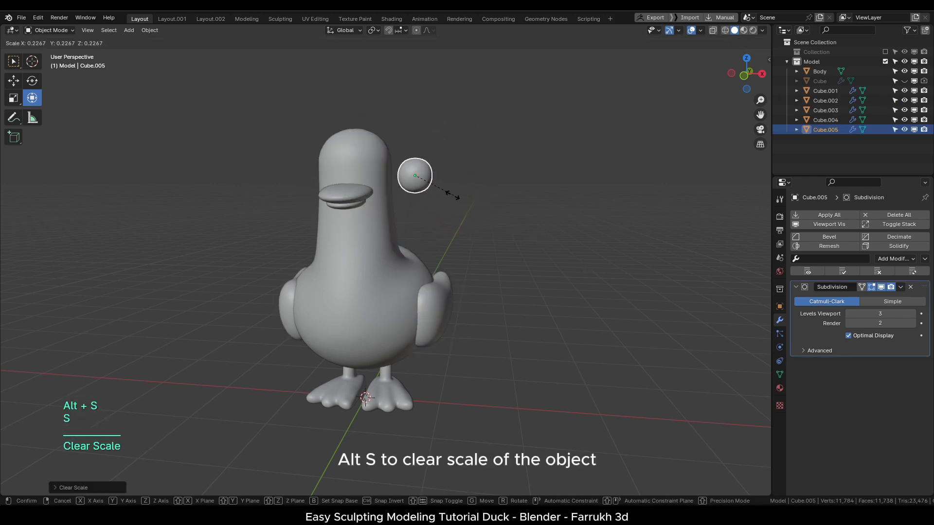
left_click(451, 199)
Add a Mirror modifier on the X axis to the eye, using Body as the mirror object.
left_click(883, 258)
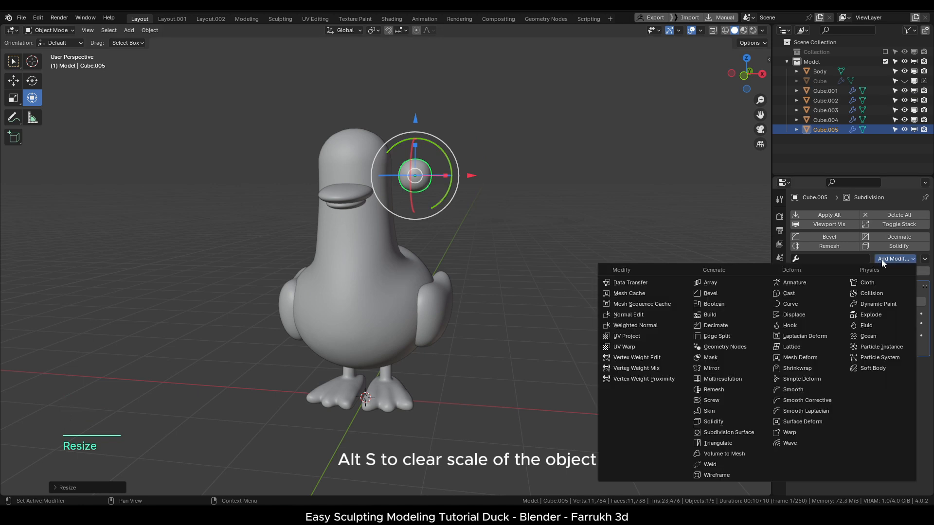
left_click(711, 368)
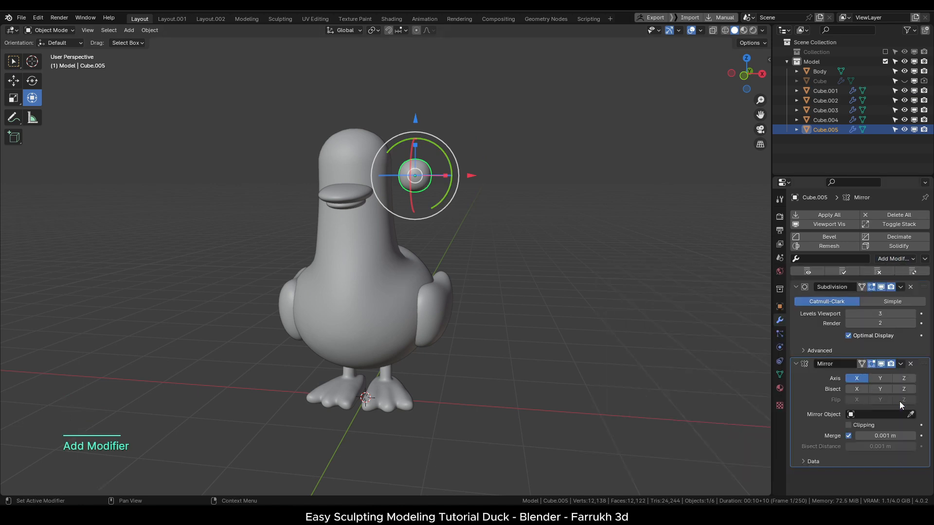
left_click(910, 414)
left_click(376, 285)
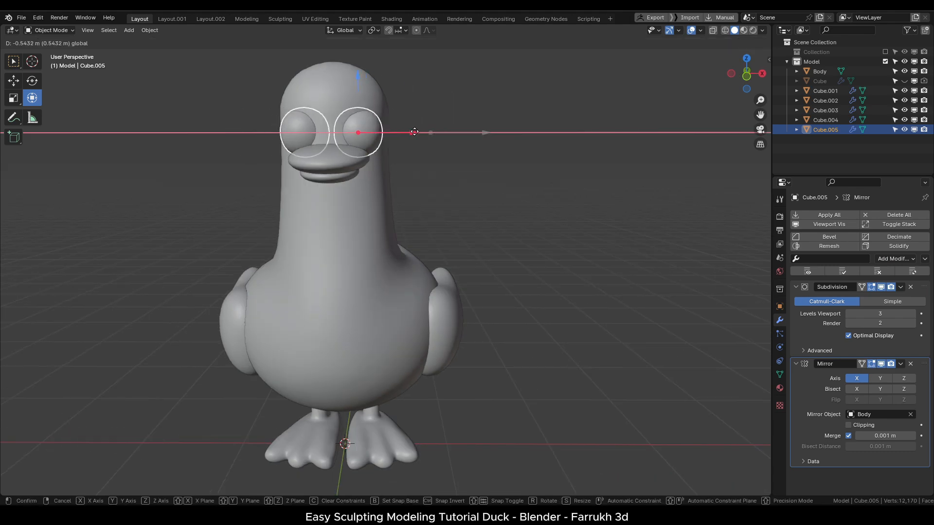
Place the eyes on the face above the beak, scaling them down and shifting them inward along X and slightly forward.
key("s")
middle_click_drag(396, 139, 385, 203, "alt")
key("s")
left_click(420, 179)
middle_click_drag(421, 175, 316, 166)
left_click_drag(378, 135, 369, 135)
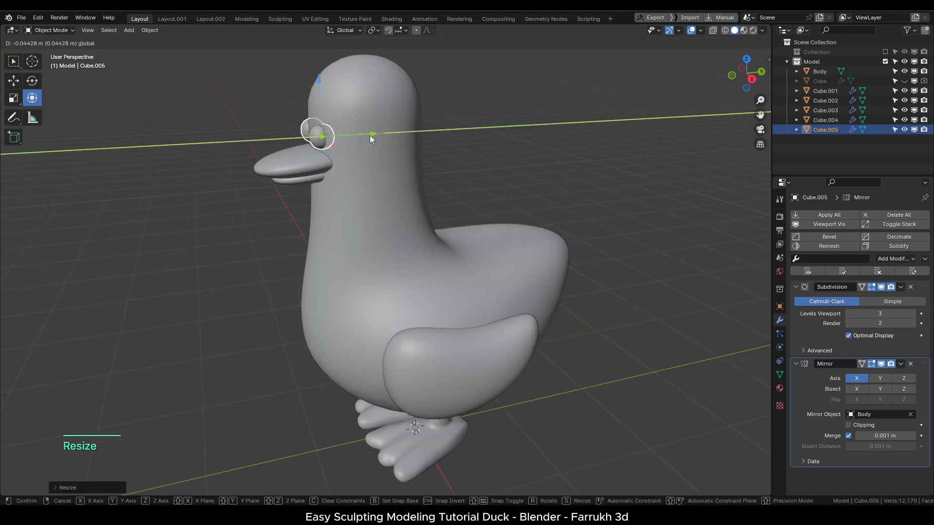
Shrink the eyes further and nudge them slightly outward, down and back so they sit against the head.
middle_click_drag(370, 141, 457, 155)
key("s")
left_click(407, 147)
left_click_drag(392, 134, 397, 134)
left_click_drag(341, 75, 341, 80)
key("s")
left_click(425, 156)
middle_click_drag(424, 155, 340, 150)
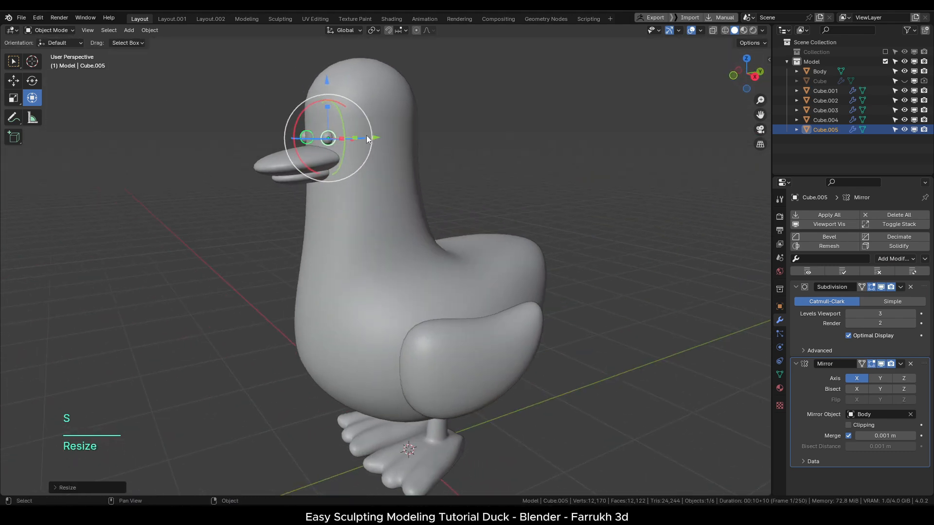
left_click_drag(372, 138, 373, 138)
middle_click_drag(373, 141, 457, 152)
left_click(462, 155)
Select both beak parts, scale them down together and lower them slightly.
scroll(386, 197, "up", 1)
left_click(386, 197)
left_click(387, 206, "shift")
key("s")
left_click(412, 222)
left_click_drag(440, 227, 393, 233, "alt")
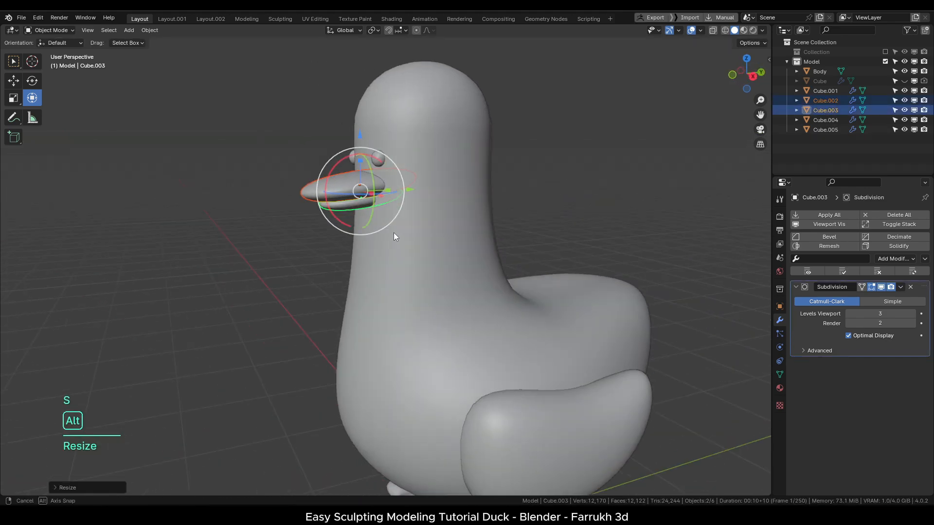
left_click_drag(357, 136, 350, 140)
left_click_drag(350, 245, 433, 256, "alt")
Resize the eyes, lower them to just above the beak and spread them slightly further apart.
left_click(384, 158)
key("s")
left_click(456, 215)
left_click_drag(384, 105, 384, 113)
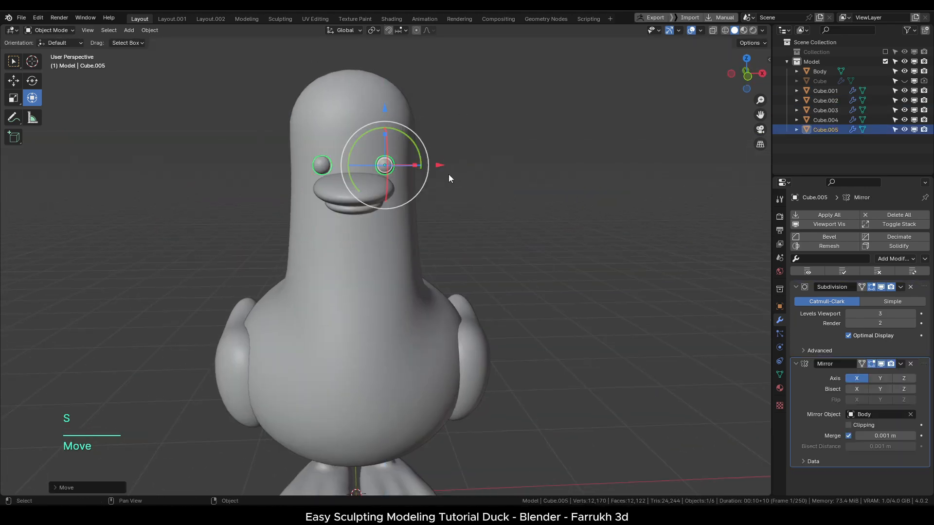
left_click_drag(438, 164, 444, 164)
left_click_drag(450, 196, 403, 202, "alt")
left_click_drag(421, 164, 424, 164)
left_click(496, 209)
Duplicate the wing above the head, rotate the copy and remove its Mirror modifier.
scroll(467, 288, "down", 2)
left_click_drag(419, 282, 463, 274, "alt")
left_click(397, 292)
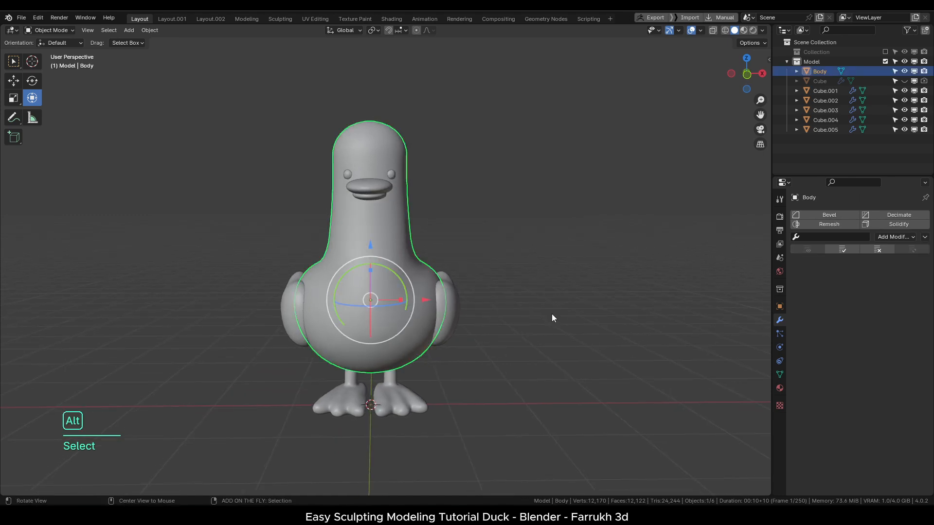
left_click_drag(551, 313, 491, 326, "alt")
scroll(462, 272, "up", 1)
left_click(518, 381)
left_click(498, 364)
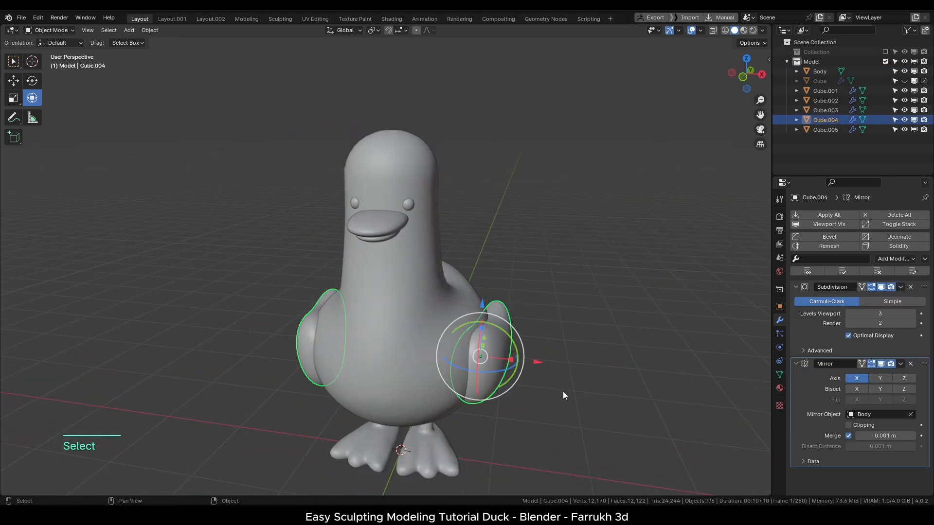
key("shift+d")
left_click(579, 153)
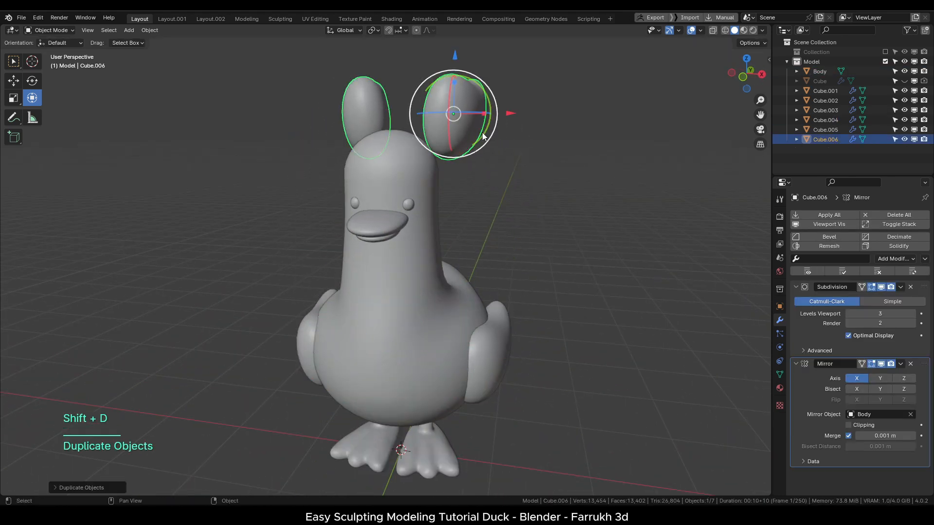
left_click_drag(464, 125, 522, 208)
left_click(911, 363)
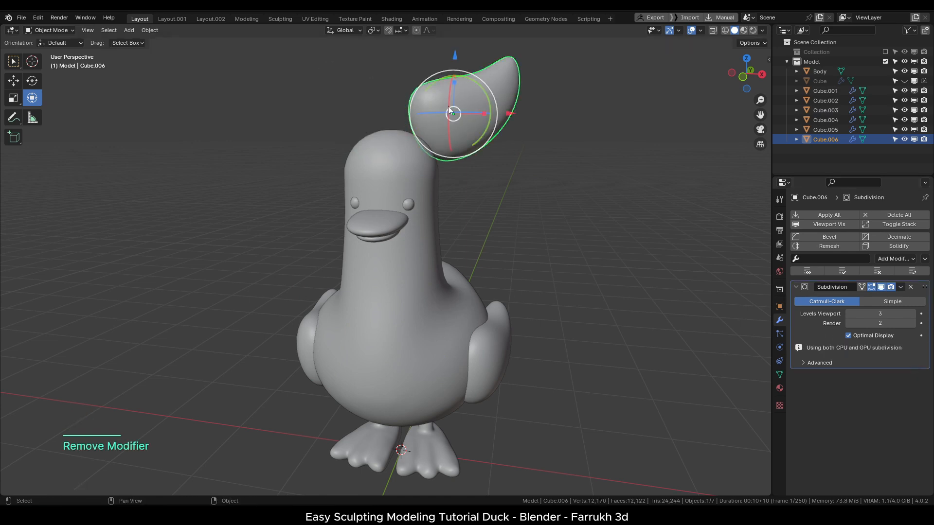
Scale the wing copy down and move it onto the top of the head.
middle_click_drag(448, 106, 472, 184, "shift")
key("s")
left_click(464, 172)
left_click_drag(463, 172, 396, 187)
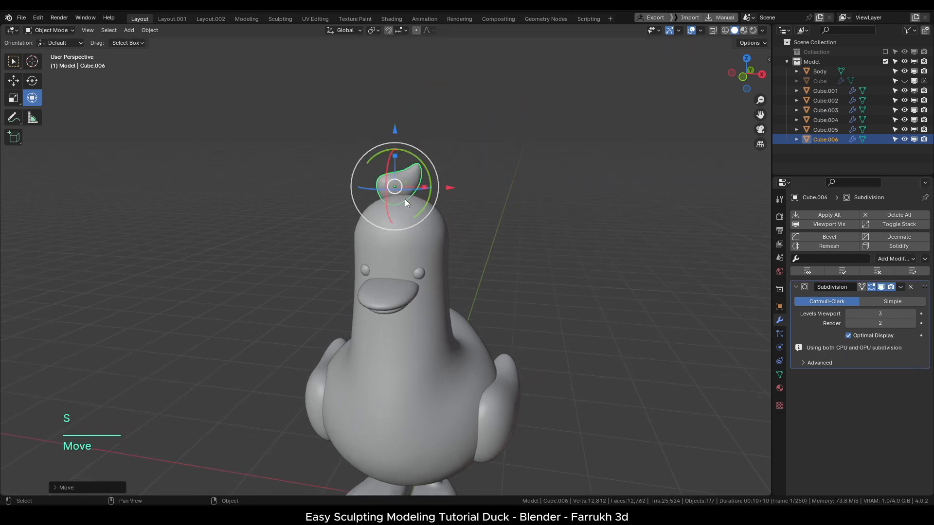
Rotate the head feather upright, shrink it further and centre it on top of the head.
left_click_drag(421, 222, 438, 188)
key("s")
left_click(447, 226)
left_click_drag(471, 231, 392, 225, "alt")
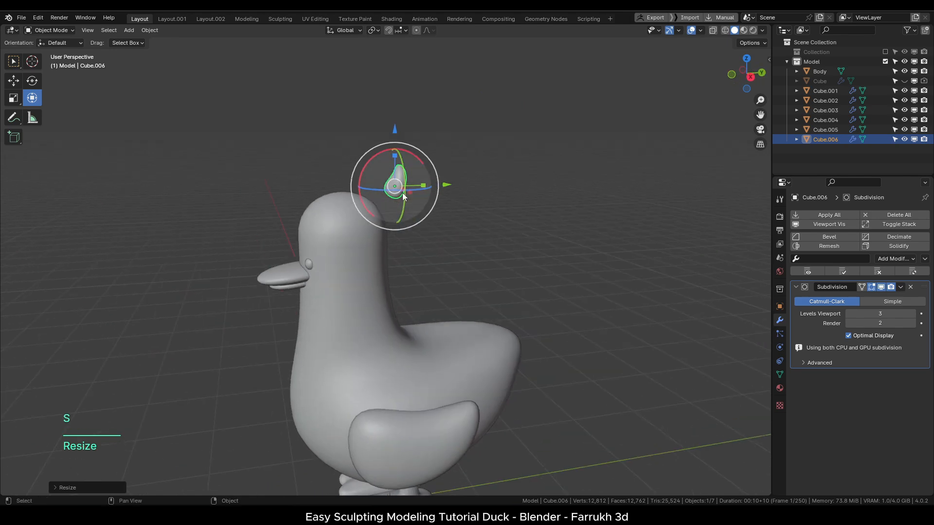
left_click_drag(396, 188, 343, 190)
left_click_drag(346, 193, 372, 181, "alt")
Enlarge and elongate the head feather, tilt it and sink its base into the top of the head.
scroll(372, 182, "up", 5)
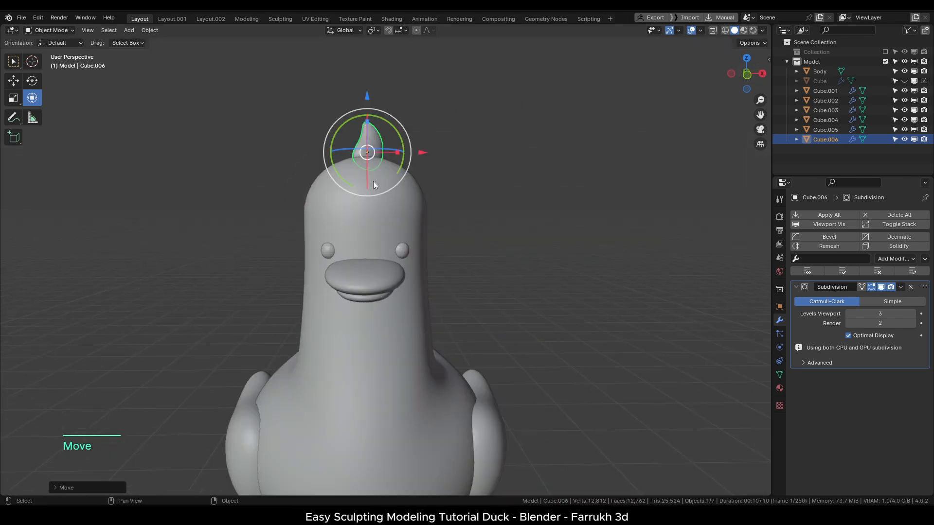
key("s")
left_click(395, 199)
middle_click_drag(394, 203, 418, 319, "shift")
key("s")
left_click(423, 302)
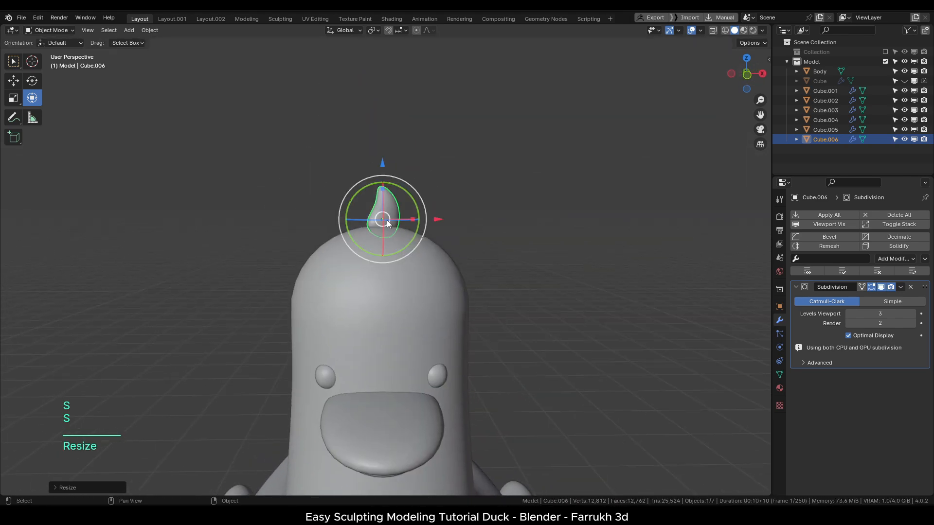
left_click_drag(395, 210, 400, 248)
key("s")
left_click(407, 247)
scroll(408, 248, "up", 1)
key("s")
left_click(421, 275)
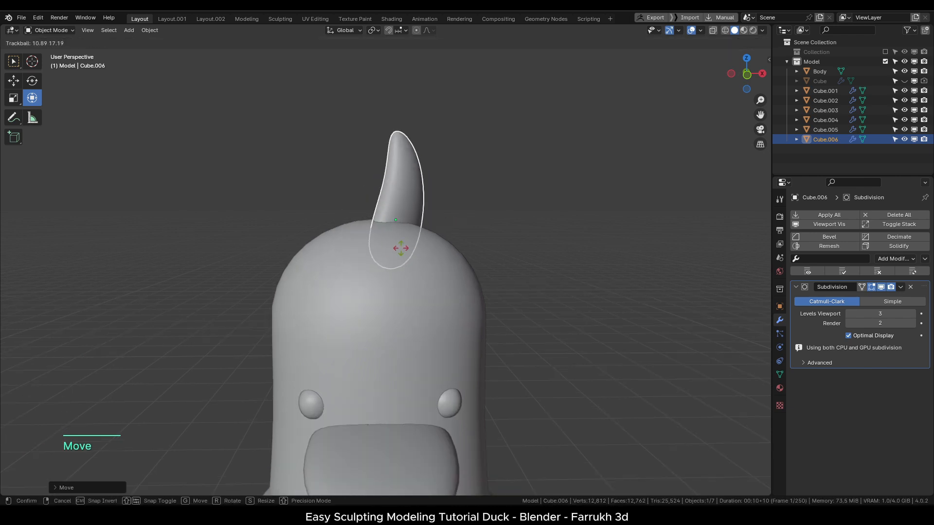
Apply the feather's object transform and Grab-sculpt it into a slimmer, curved shape, ending in Object Mode.
key("ctrl+a")
left_click(577, 235)
key("ctrl+Tab")
left_click(505, 236)
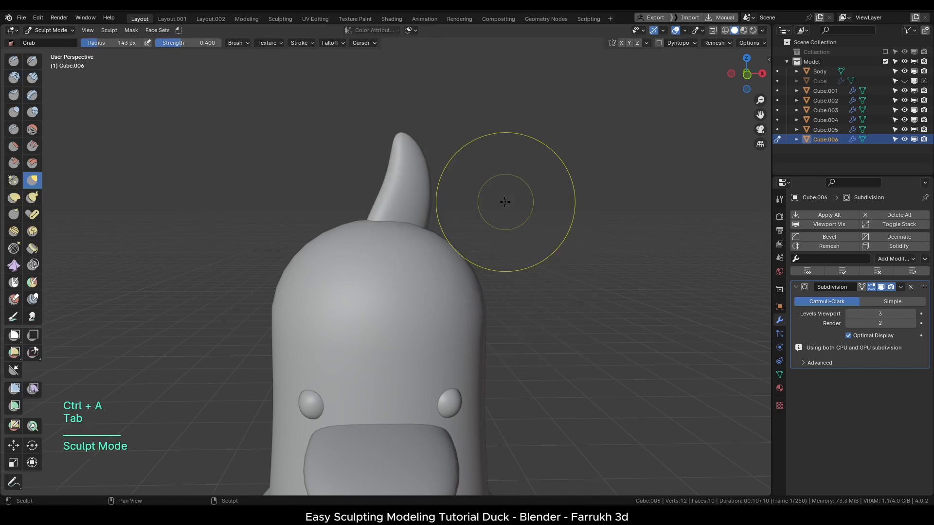
mouse_move(381, 199)
left_mouse_down()
mouse_move(401, 210)
mouse_move(381, 195)
left_mouse_up()
left_click_drag(392, 154, 384, 157)
mouse_move(439, 233)
left_mouse_down()
mouse_move(360, 225)
mouse_move(400, 210)
left_mouse_up()
left_click_drag(407, 156, 398, 158)
left_click_drag(442, 238, 385, 244)
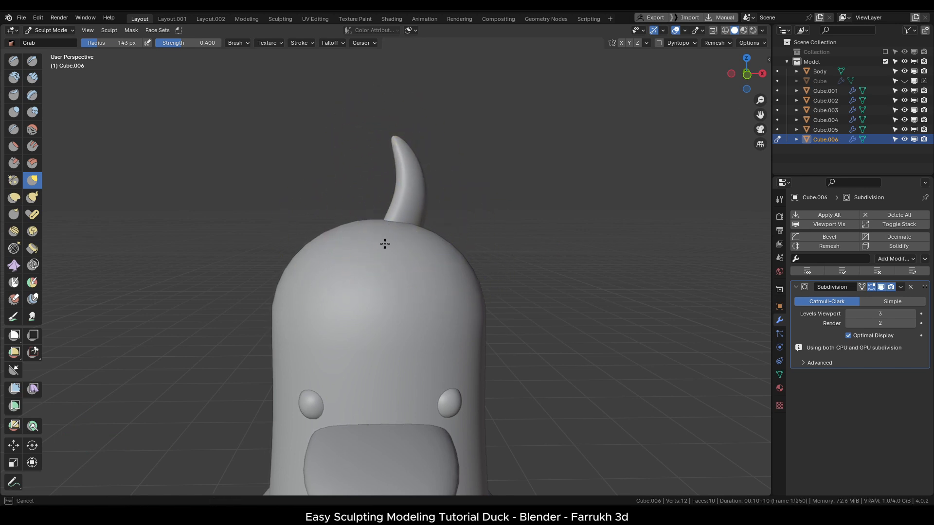
key("Tab")
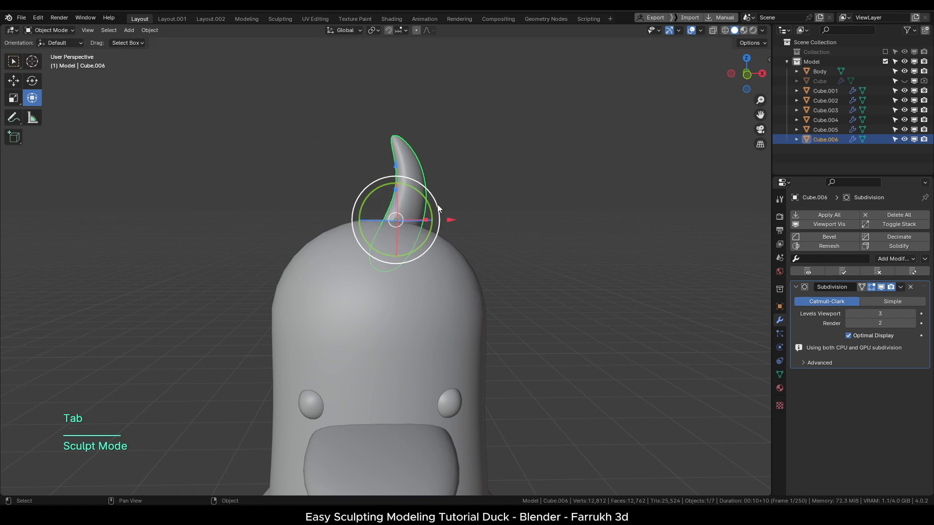
In Edit Mode, duplicate the whole feather mesh, rotate the copy to lean sideways, shrink it and set it beside the original.
key("Tab")
key("a")
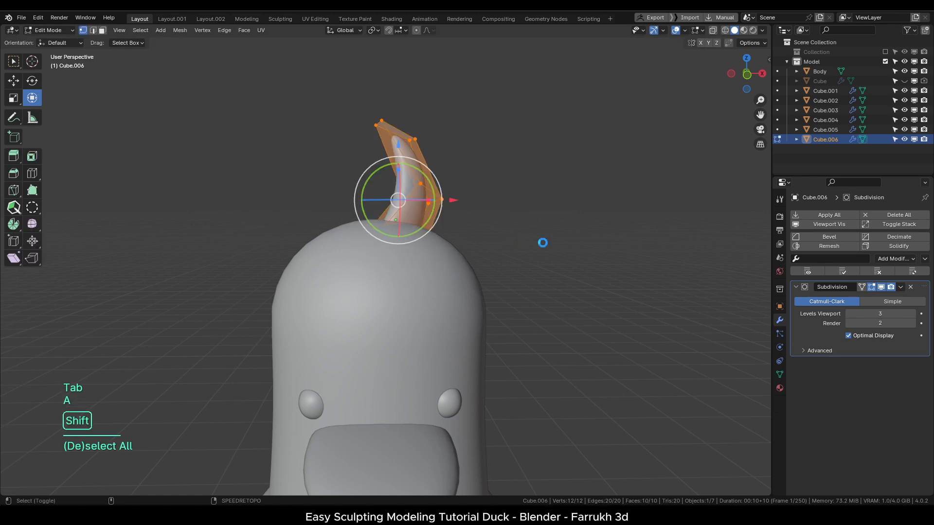
key("shift+d")
left_click(492, 236)
left_click_drag(377, 226, 415, 194)
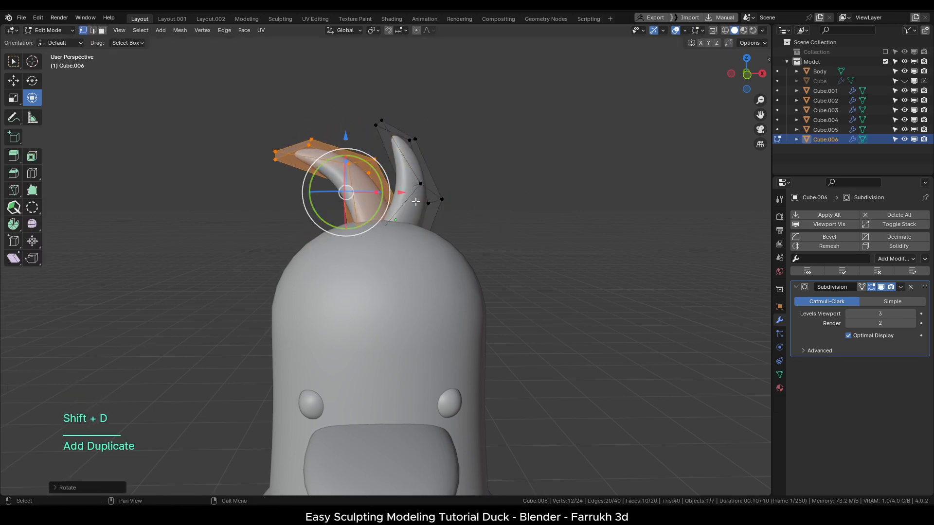
key("s")
left_click(416, 231)
mouse_move(361, 210)
left_mouse_down()
mouse_move(378, 198)
mouse_move(338, 201)
mouse_move(351, 217)
left_mouse_up()
Duplicate the leaning feather as a smaller third one just below it and return to Object Mode.
key("shift+d")
left_click(411, 247)
key("s")
left_click(406, 240)
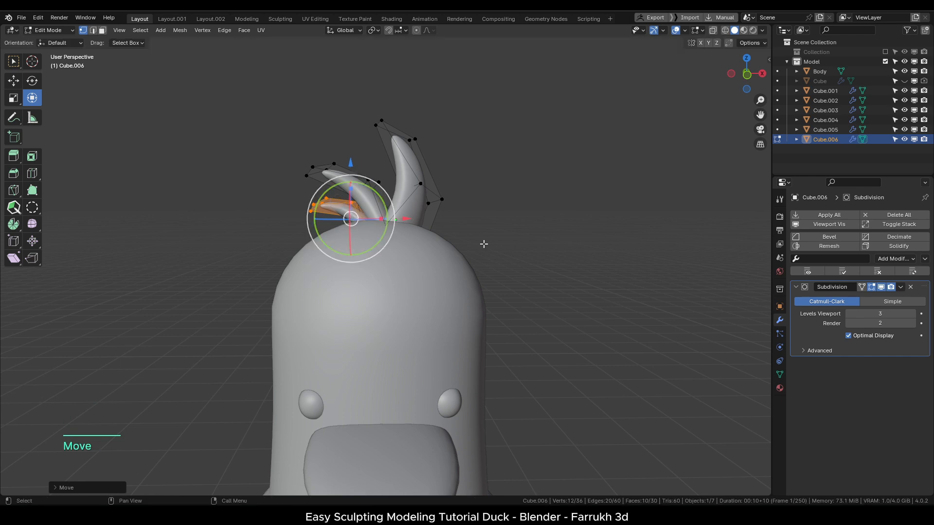
left_click_drag(516, 242, 500, 248, "alt")
key("Tab")
left_click(507, 214)
left_click(481, 212)
Leave Edit Mode and rescale the whole feather tuft on top of the duck's head, ending with it deselected.
left_click_drag(459, 211, 389, 219, "alt")
left_click(368, 231)
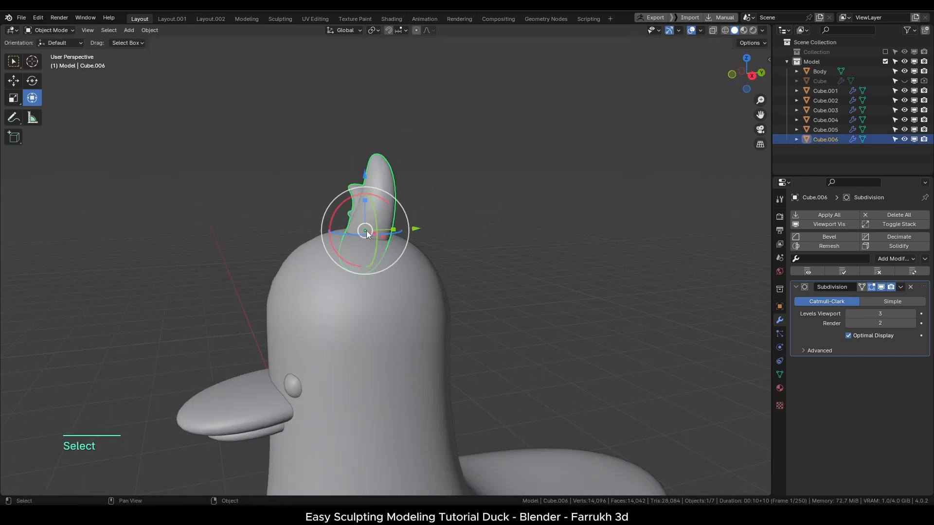
key("s")
left_click(427, 228)
left_click_drag(365, 321, 564, 362, "alt")
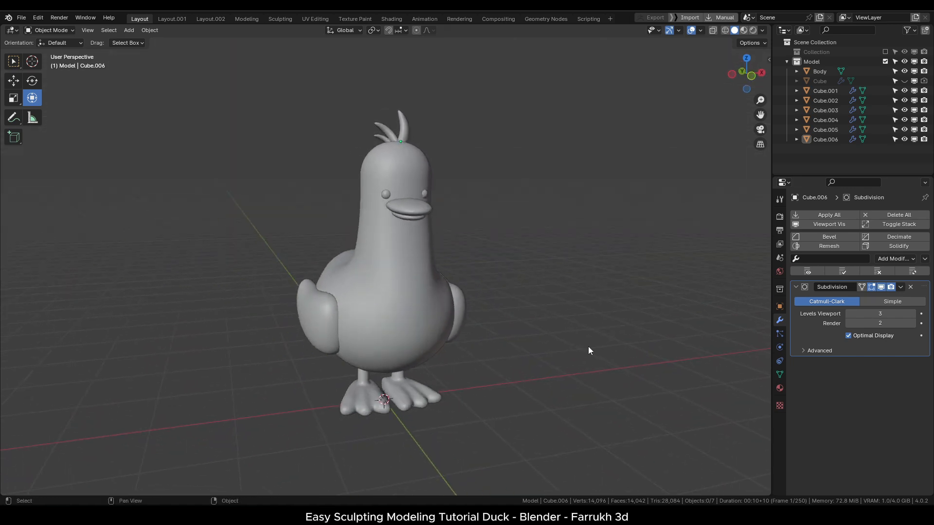
Switch the viewport to Material Preview and rename the body's material as White.
key("z")
left_click(520, 310)
left_click(430, 307)
left_click(779, 388)
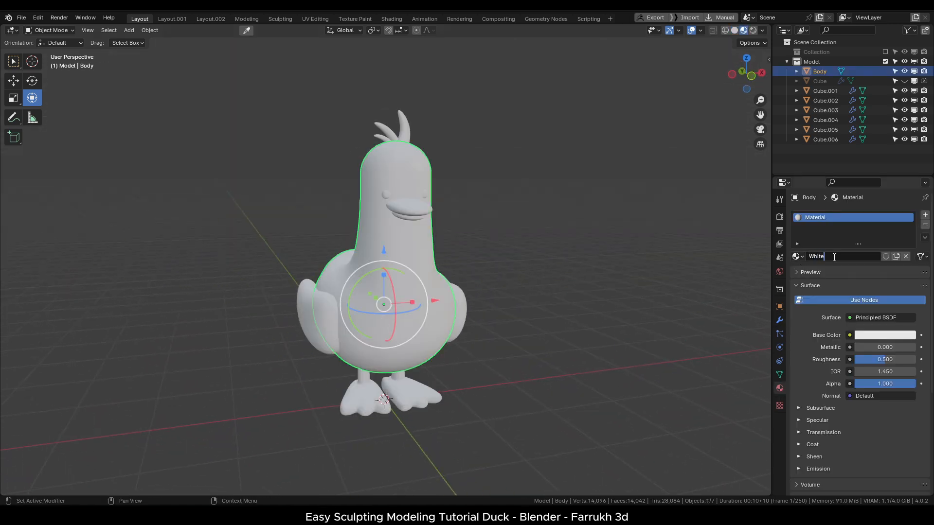
key("Return")
Create a material named Yellow on the feet and give it a yellow-orange base color.
left_click(427, 395)
left_click(837, 255)
double_click(835, 256)
type("Yellow")
key("Return")
left_click(868, 335)
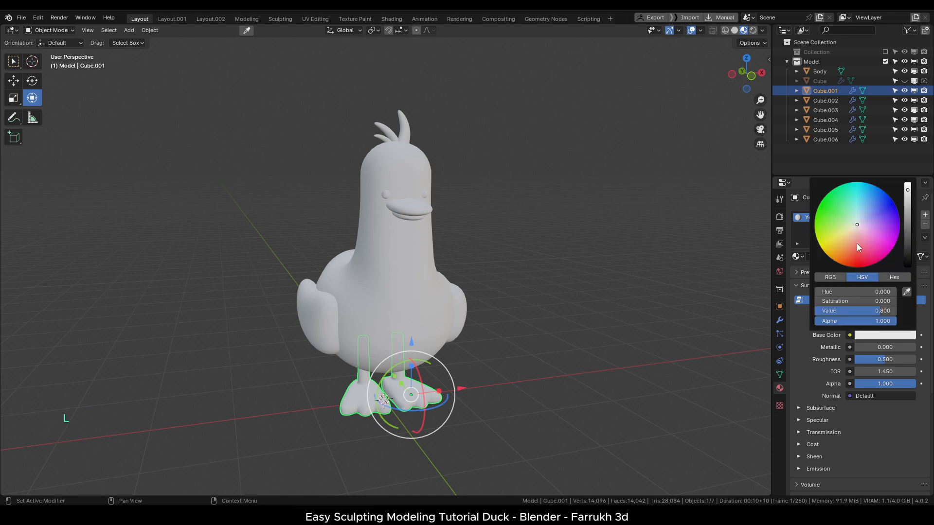
left_click(834, 257)
Assign the Yellow material to the upper and lower halves of the beak.
left_click_drag(514, 242, 448, 242, "alt")
left_click_drag(848, 198, 343, 212)
left_click_drag(848, 197, 340, 225)
Create a new material for the eyes with reduced roughness and a black base color.
left_click(360, 200)
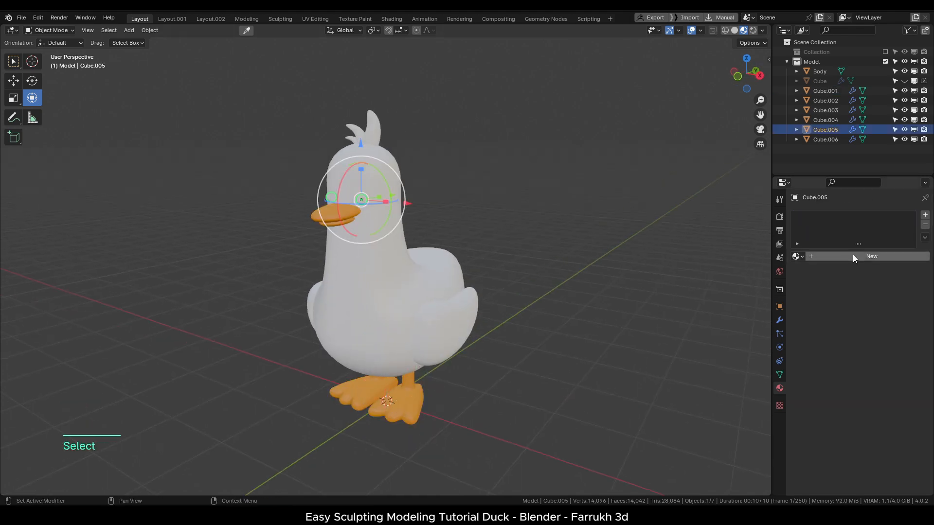
left_click(853, 256)
left_click_drag(881, 360, 853, 360)
left_click(860, 336)
left_click_drag(907, 195, 907, 268)
left_click(466, 230)
left_click_drag(467, 231, 565, 283, "alt")
scroll(513, 231, "up", 1)
left_click(389, 302)
left_click(565, 283)
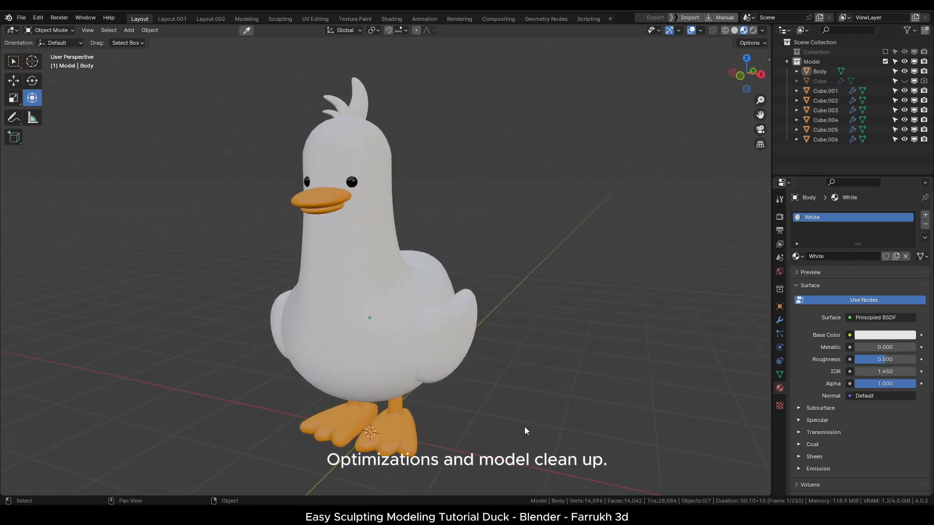
left_click_drag(525, 427, 494, 422, "alt")
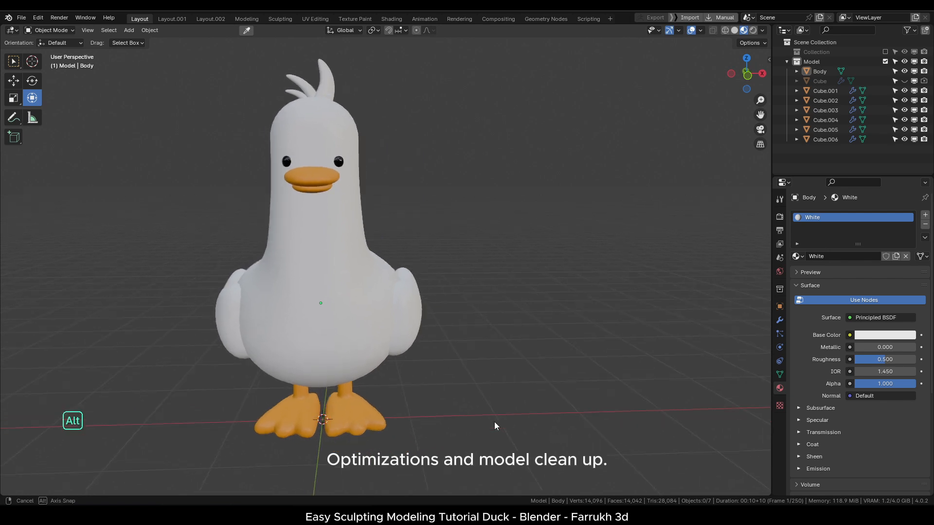
Isolate the duck's body in local view and display its wireframe overlay in Solid shading.
left_click(346, 336)
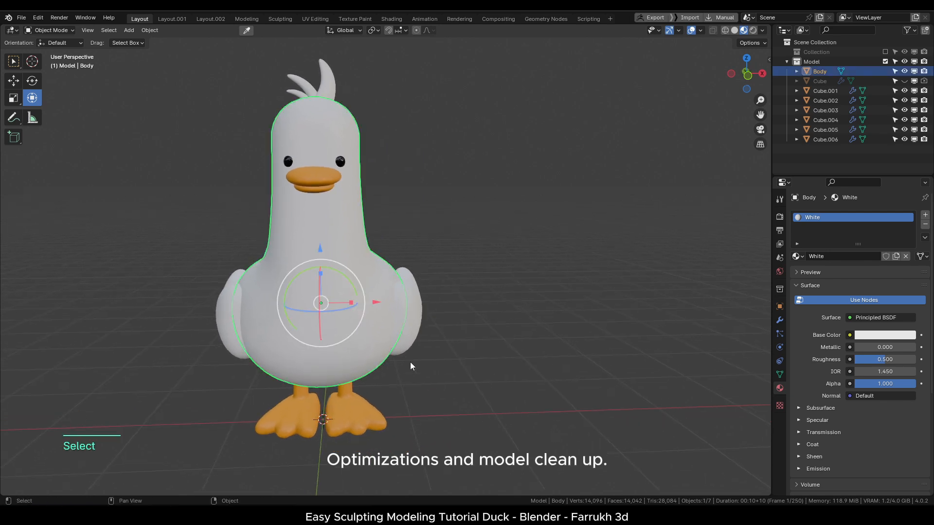
key("alt+q")
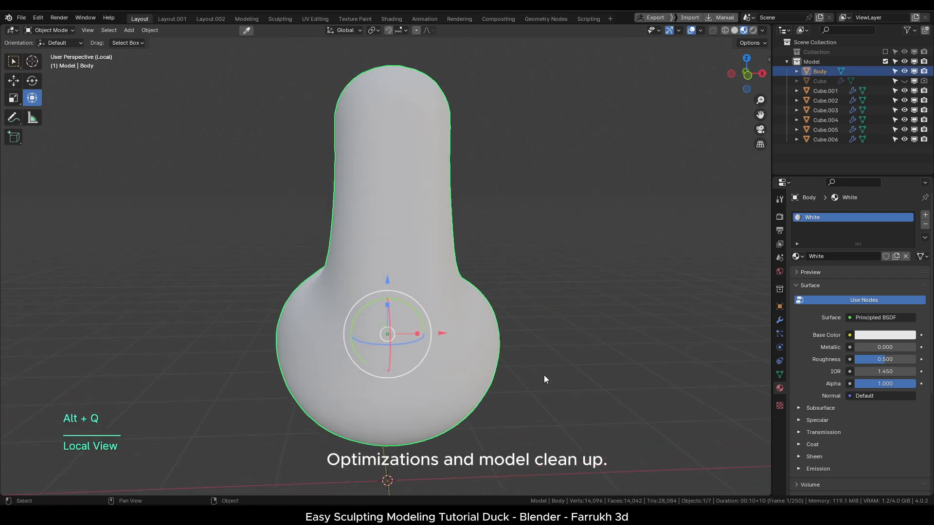
key("F4")
left_click(567, 377)
mouse_move(567, 377)
left_mouse_down("alt")
mouse_move(560, 392)
mouse_move(552, 377)
left_mouse_up("alt")
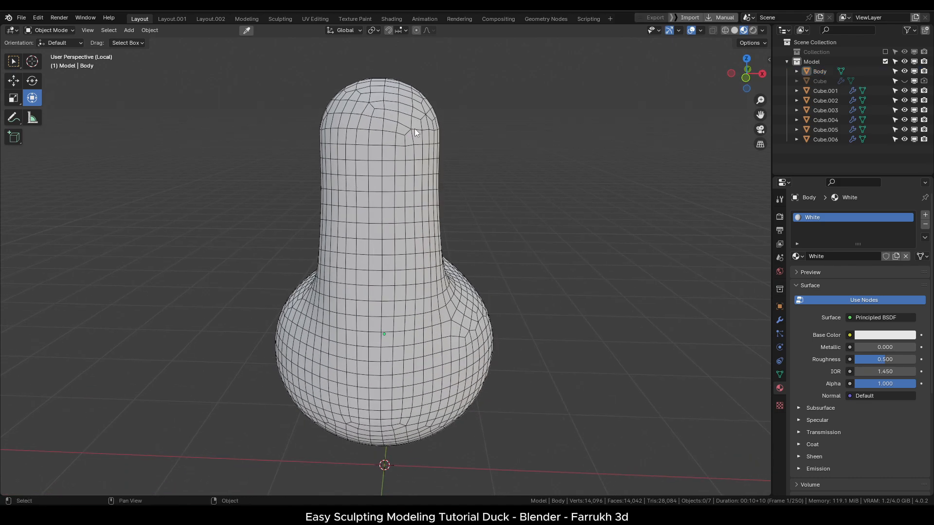
left_click_drag(414, 128, 433, 175, "alt")
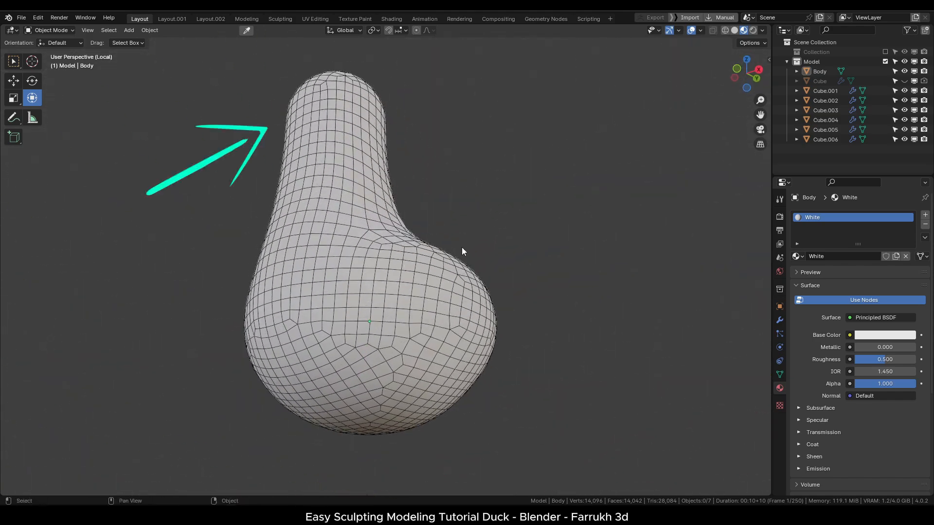
left_click_drag(462, 248, 462, 316, "alt")
key("z")
left_click(708, 342)
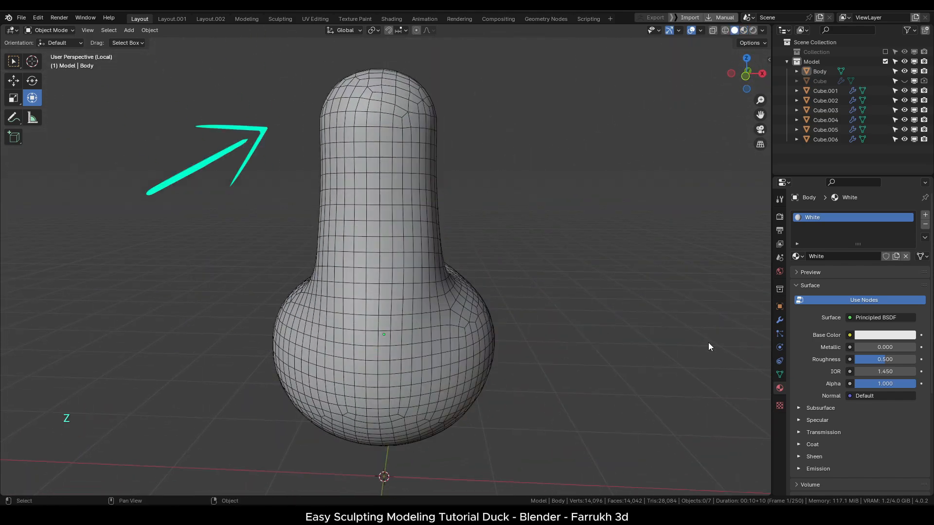
Duplicate the body, place the copy beside the original and hide the copy.
mouse_move(555, 354)
left_mouse_down("alt")
mouse_move(524, 355)
mouse_move(565, 357)
mouse_move(520, 356)
left_mouse_up("alt")
scroll(385, 340, "down", 2)
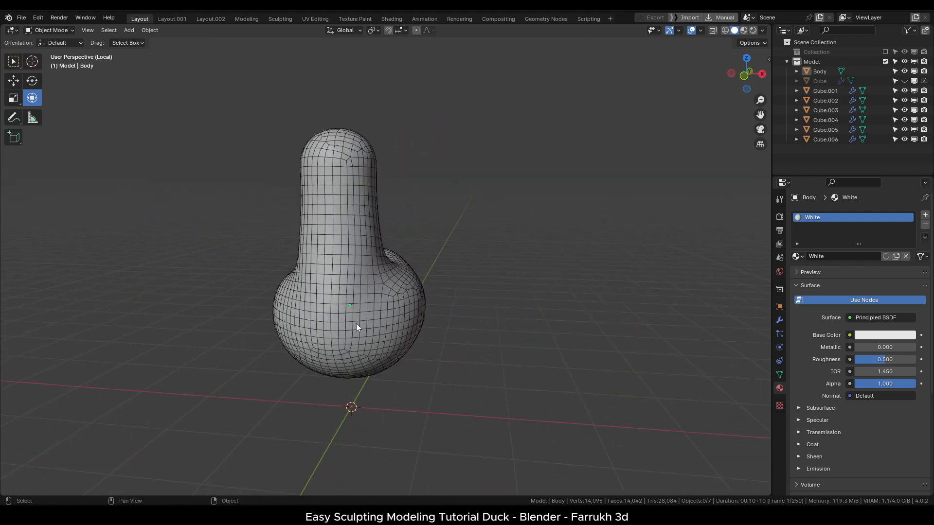
left_click(356, 323)
key("shift+d")
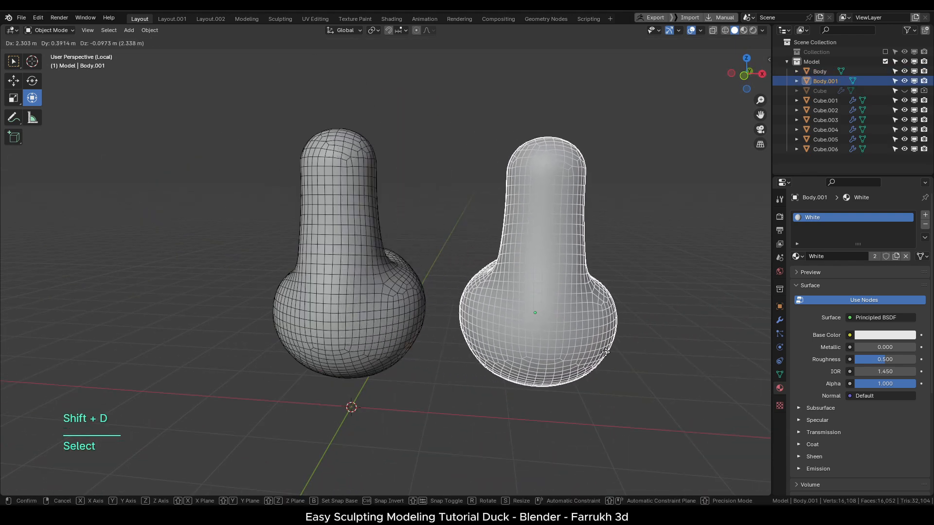
left_click(606, 351)
left_click_drag(606, 351, 499, 379, "alt")
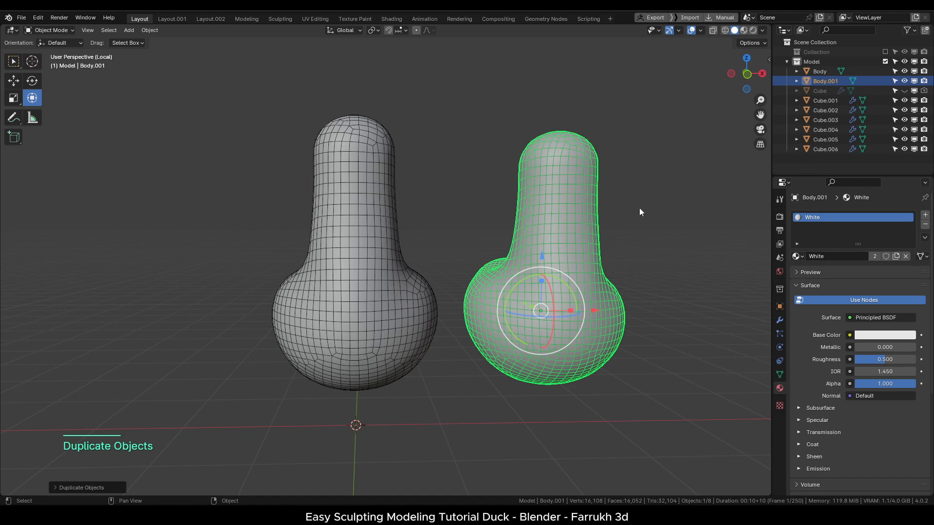
left_click(904, 81)
Select the original body and set the Remesh mode in its mesh data settings to Quad.
left_click(395, 337)
scroll(395, 337, "up", 3)
left_click_drag(395, 337, 472, 361, "alt")
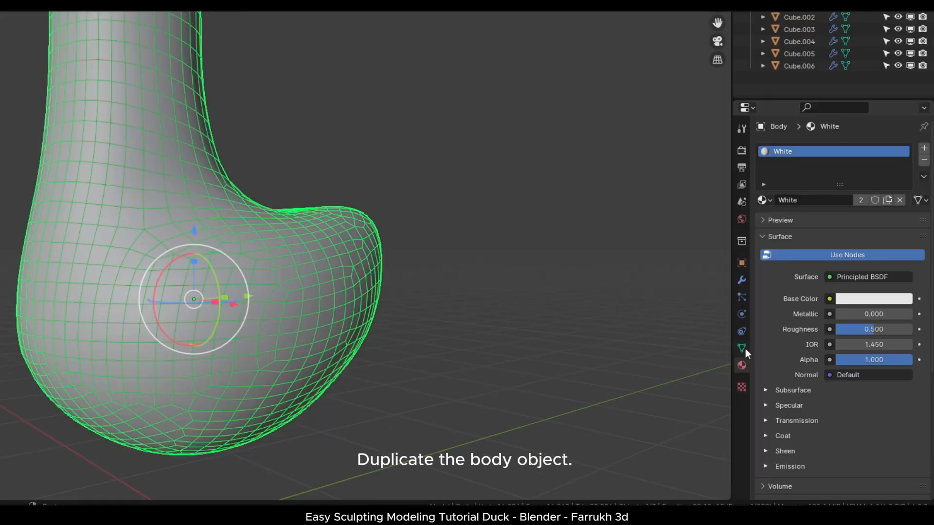
left_click(779, 374)
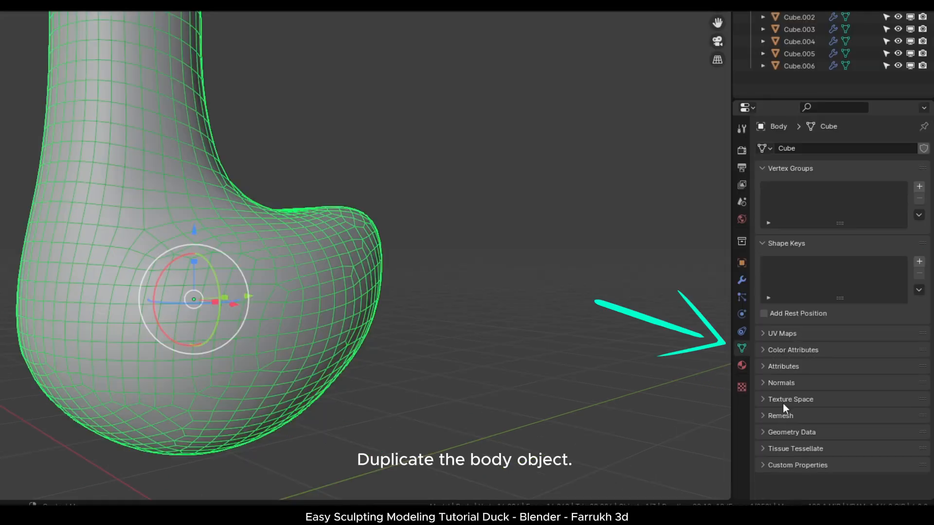
left_click(781, 416)
scroll(891, 416, "down", 3)
left_click(898, 386)
scroll(892, 393, "up", 2)
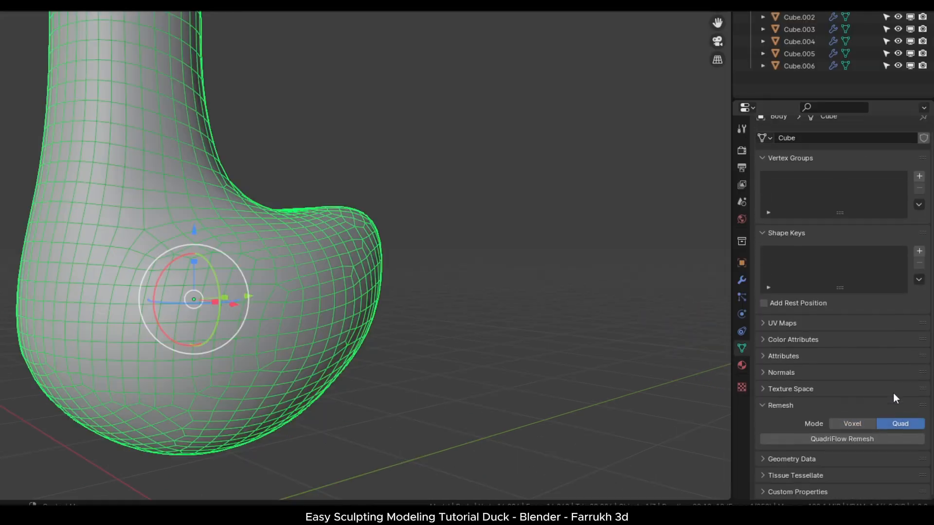
Run QuadriFlow Remesh on the body with Preserve Sharp, Preserve Mesh Boundary and Smooth Normals enabled and 600 faces.
left_click(846, 438)
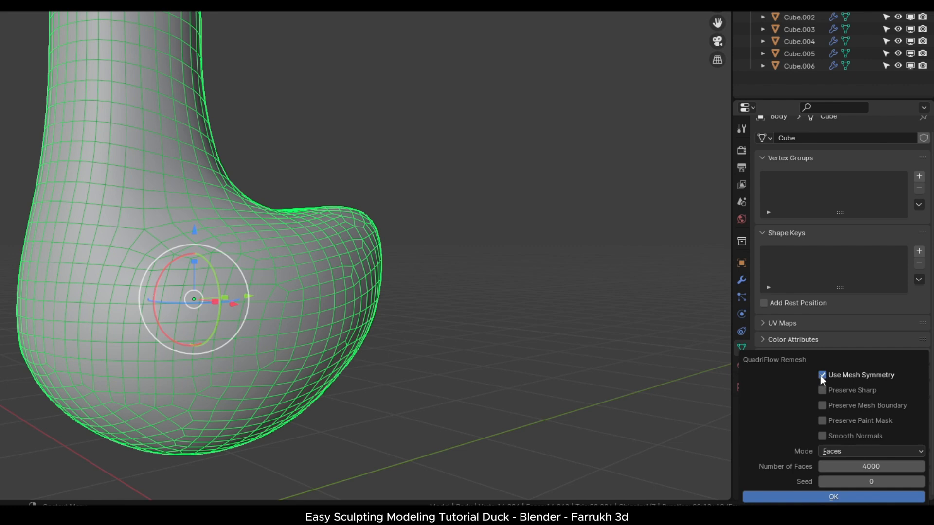
left_click(822, 390)
left_click(822, 405)
left_click(822, 435)
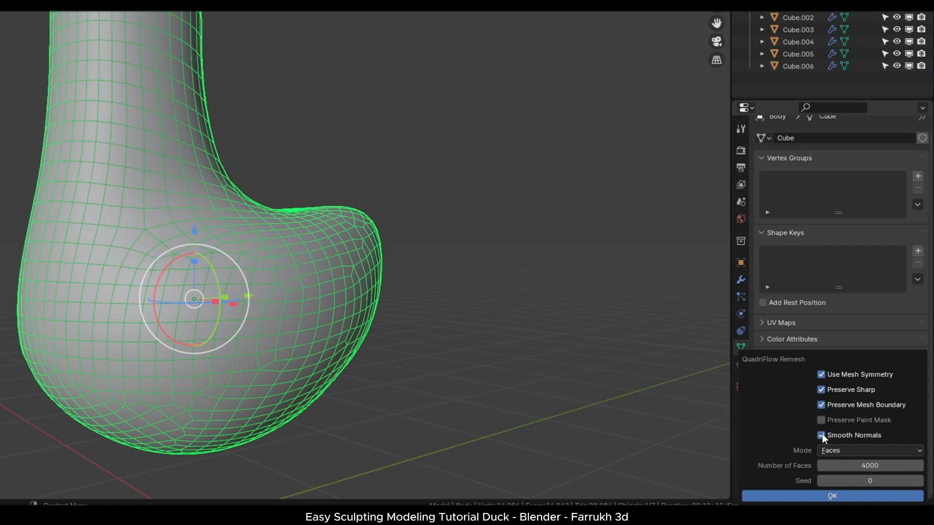
left_click(827, 465)
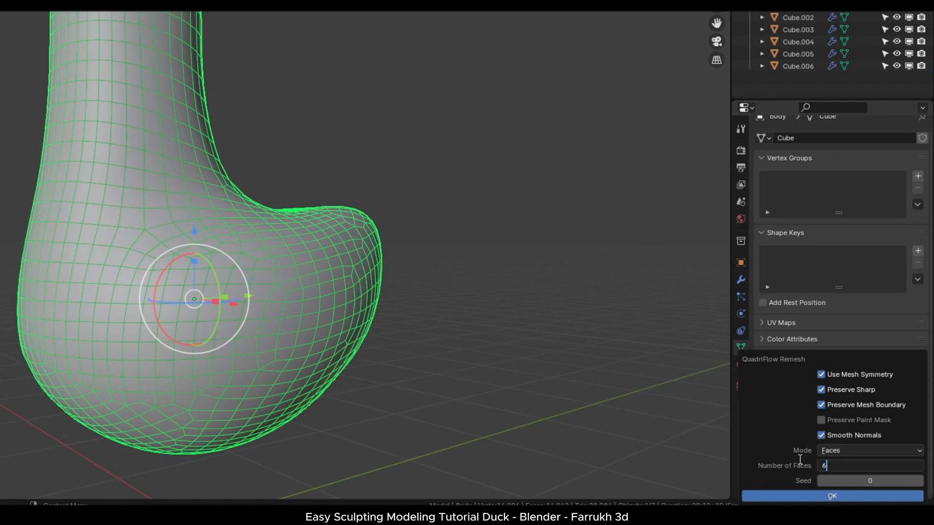
key("Return")
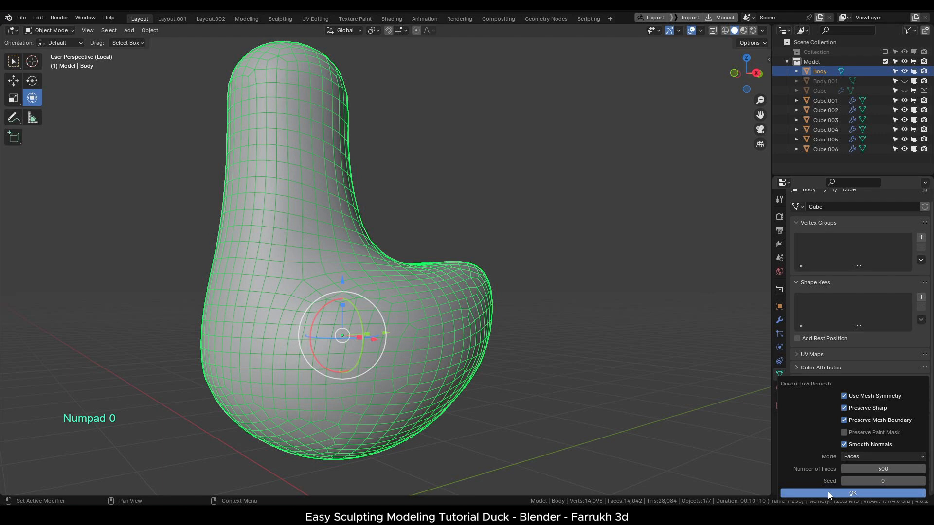
left_click(829, 493)
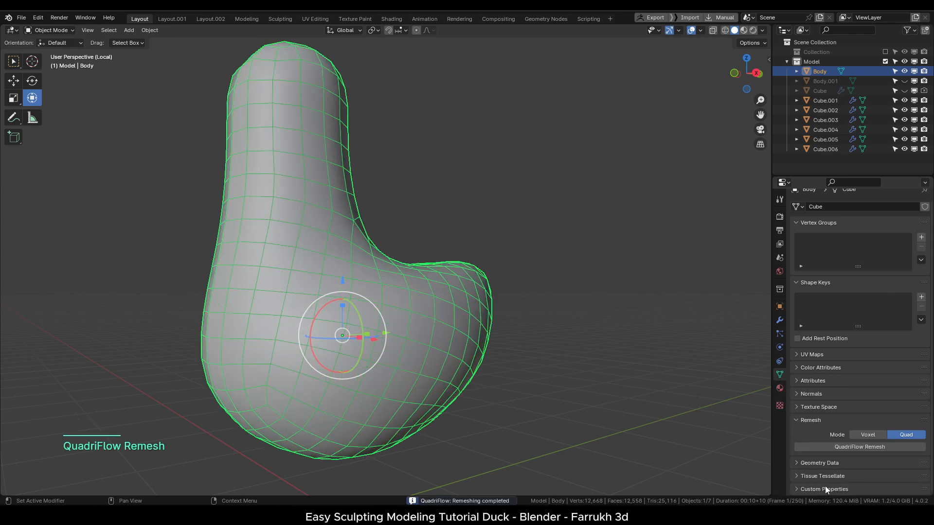
Deselect the body and hide the wireframe overlay to check the remeshed surface along its center line.
key("alt+a")
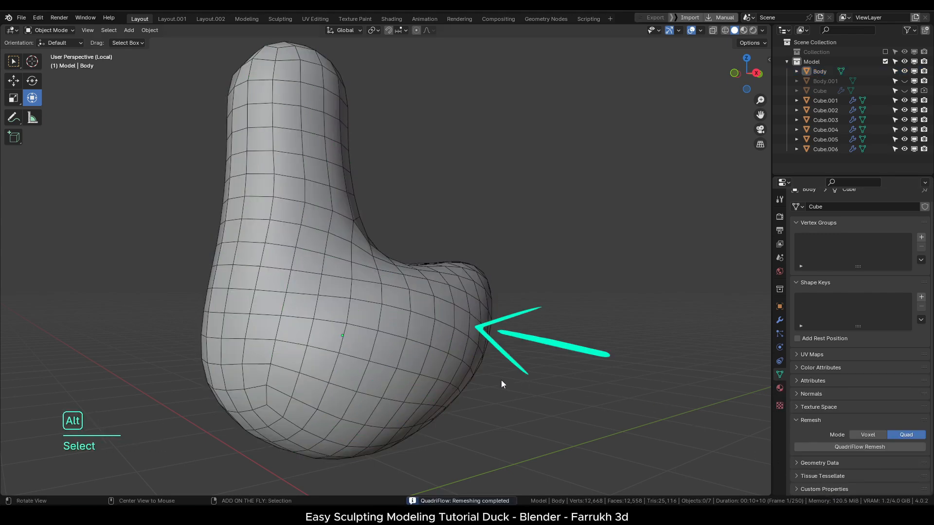
middle_click_drag(501, 381, 563, 389)
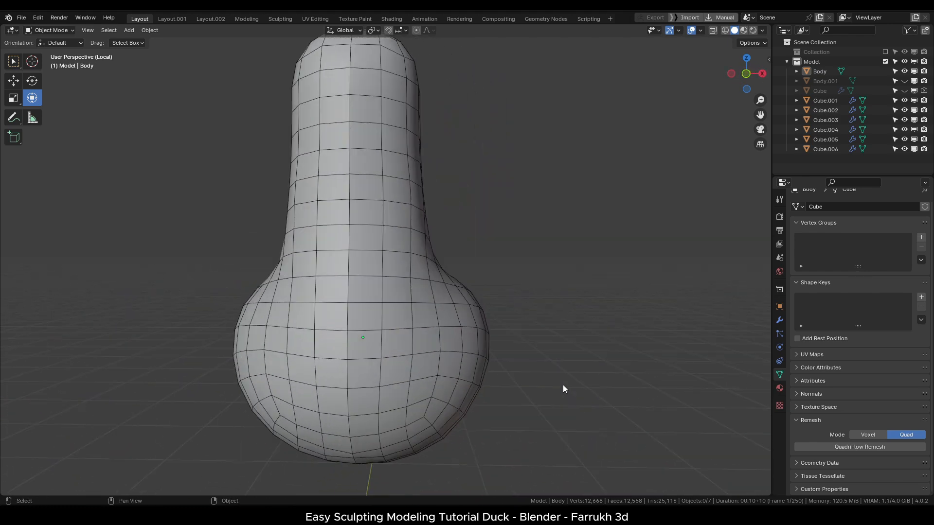
key("F4")
scroll(548, 344, "down", 2)
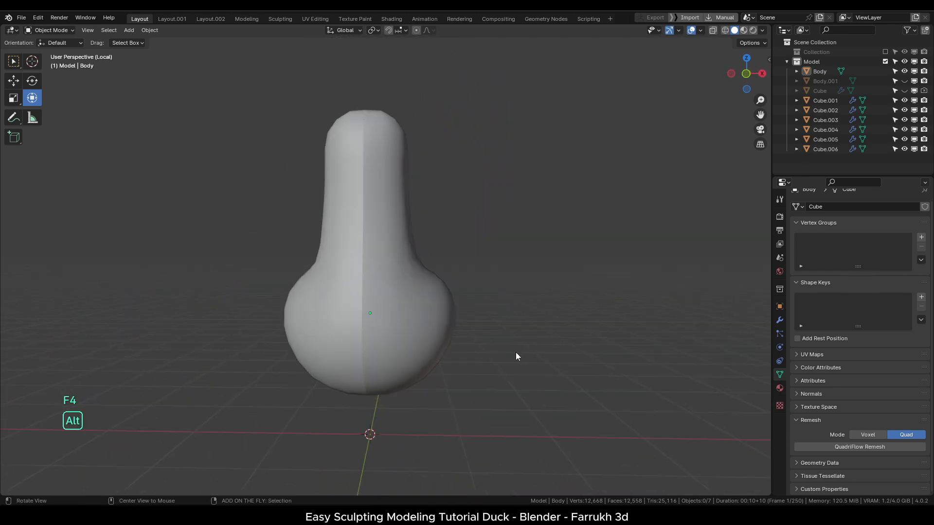
middle_click_drag(515, 353, 389, 205, "alt")
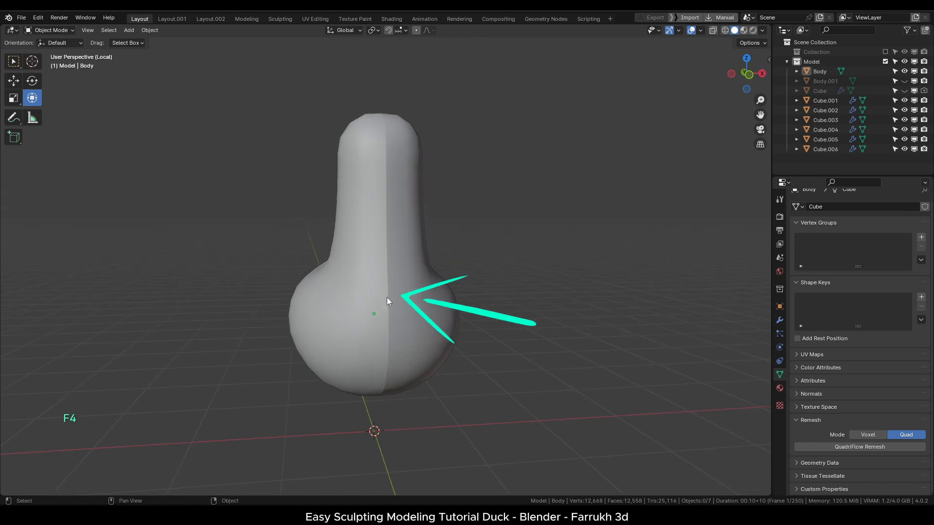
middle_click_drag(380, 373, 318, 349, "alt")
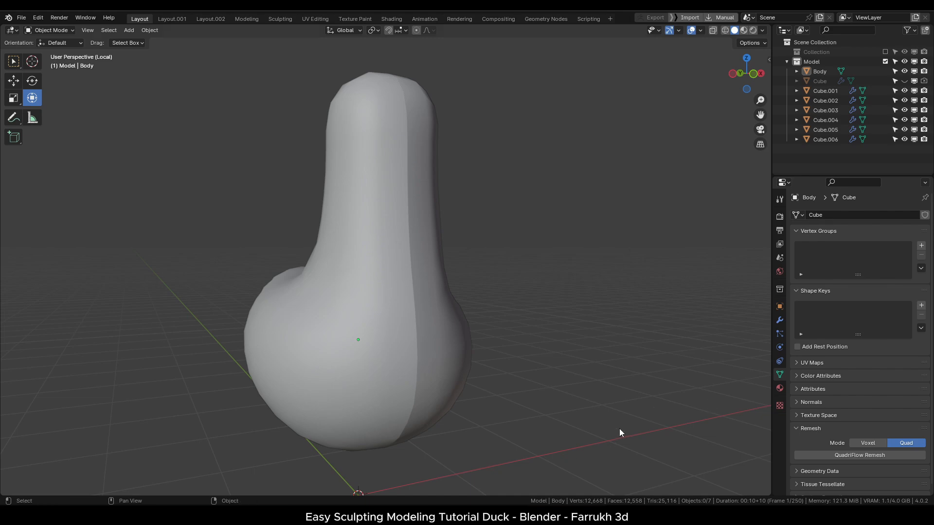
Toggle the body's wireframe on and off to compare the topology and shading along the center line.
left_click(438, 399)
mouse_move(524, 434)
middle_mouse_down("alt")
mouse_move(475, 432)
mouse_move(520, 431)
middle_mouse_up("alt")
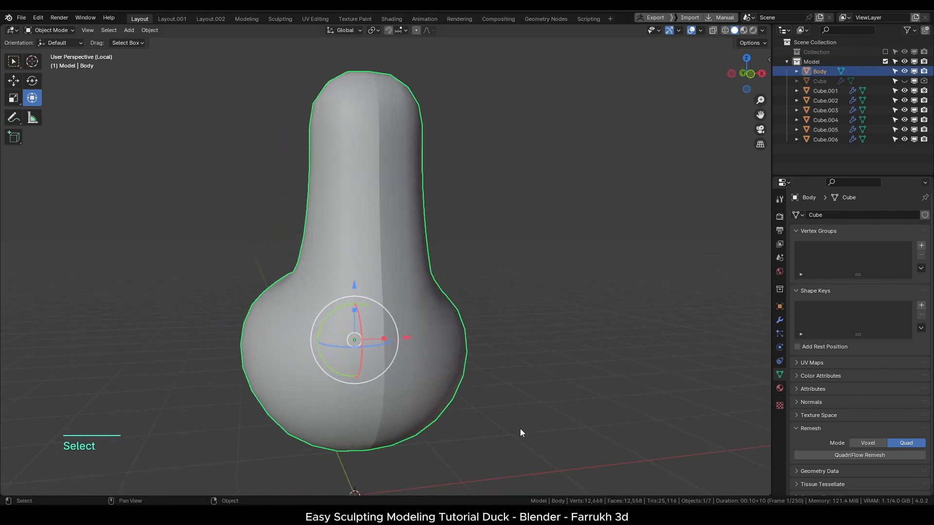
key("F4")
left_click(537, 439)
left_click_drag(537, 439, 506, 449, "alt")
key("F4")
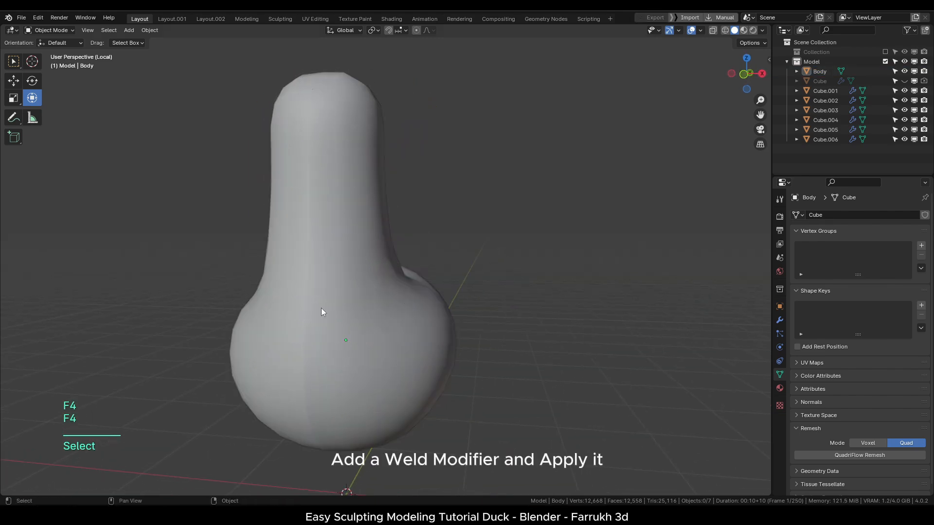
Add a Weld modifier to the body and apply it to merge the split vertices along the center line.
left_click_drag(351, 379, 403, 393, "alt")
left_click(404, 393)
left_click(779, 320)
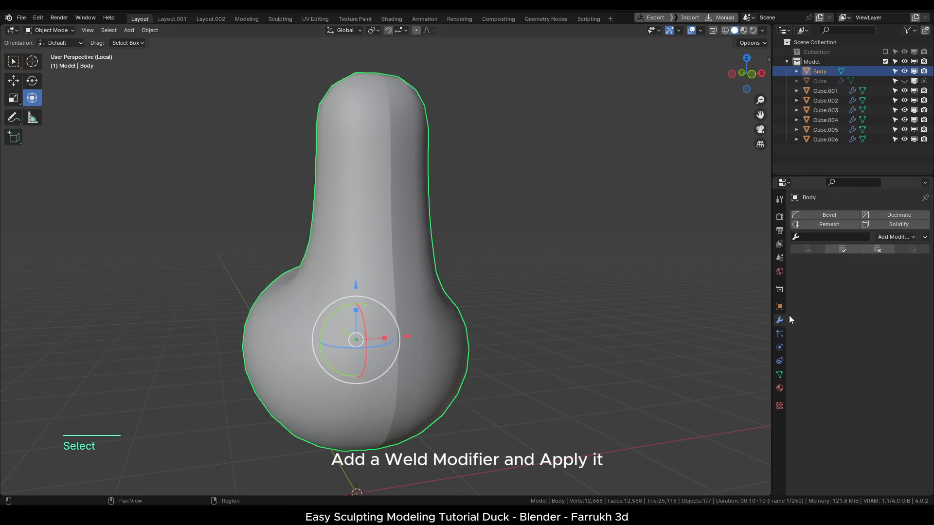
left_click(894, 236)
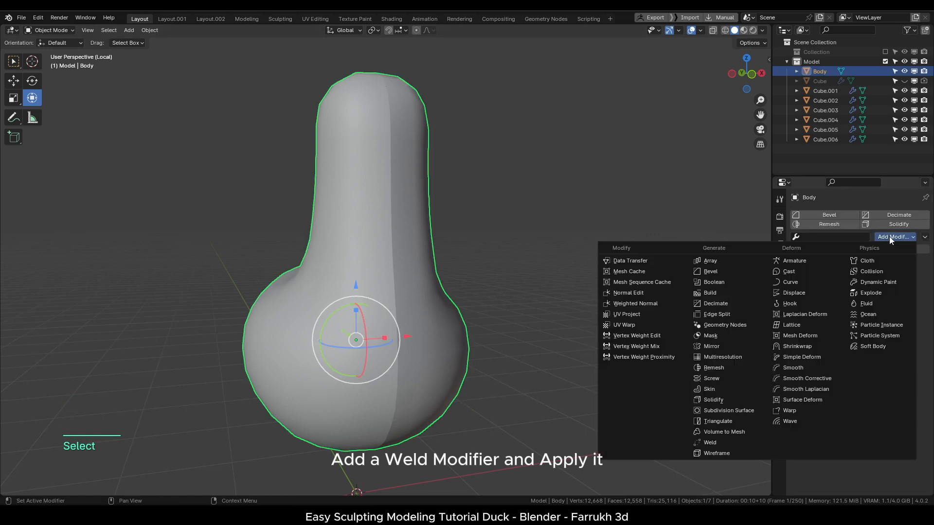
left_click(725, 441)
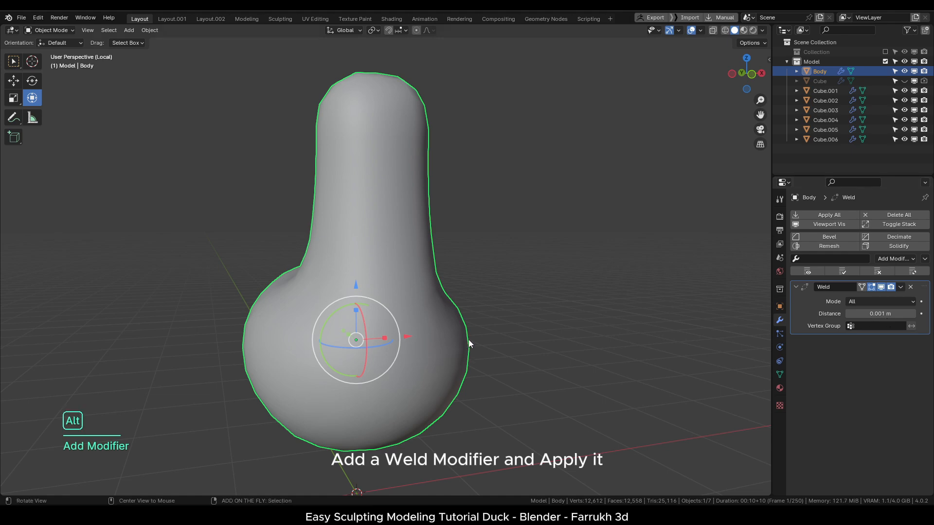
middle_click_drag(468, 339, 664, 305, "alt")
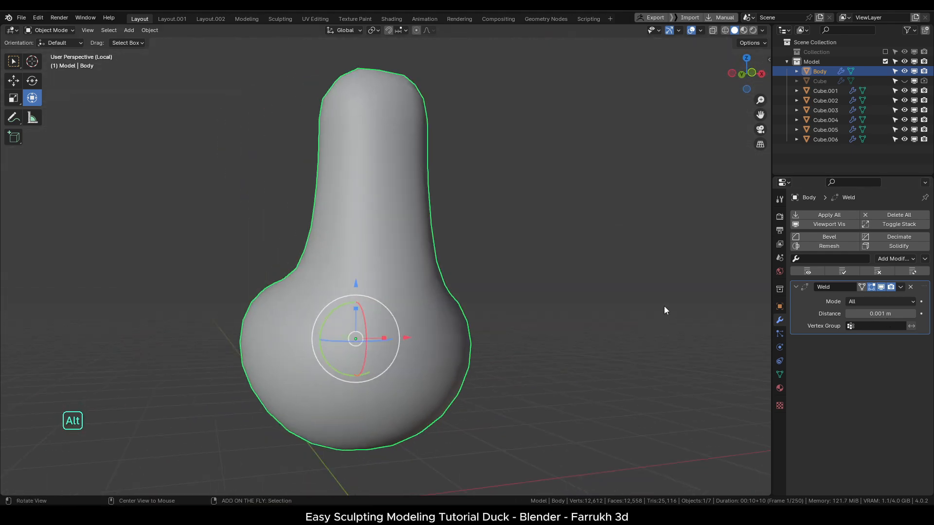
left_click(900, 287)
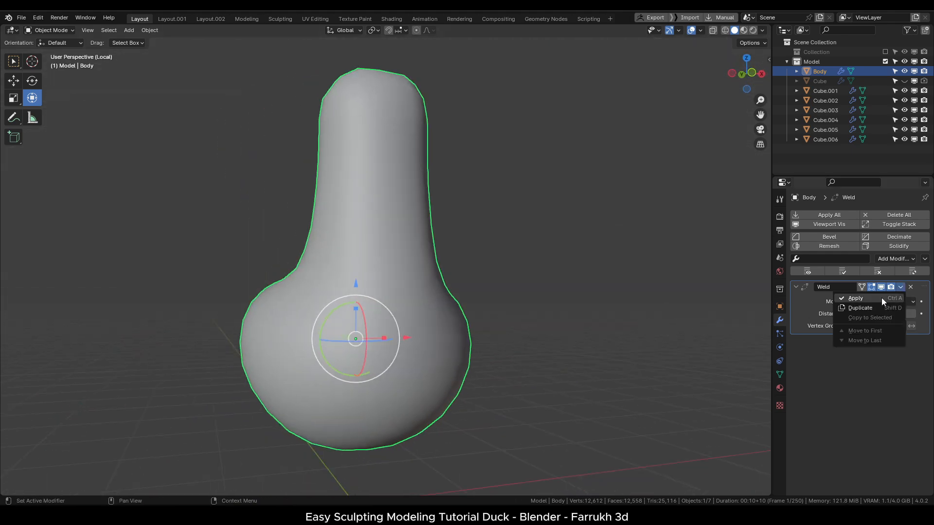
left_click(881, 297)
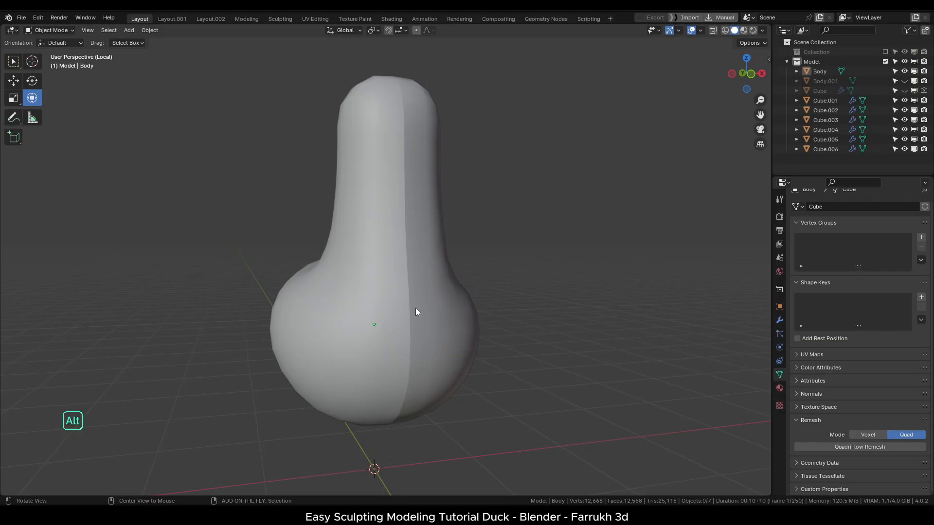
Enter Edit Mode on the split body, enable X-ray, and select all vertices along its center line in front view.
left_click(412, 309)
mouse_move(432, 309)
middle_mouse_down("alt")
mouse_move(412, 308)
mouse_move(434, 311)
middle_mouse_up("alt")
key("Tab")
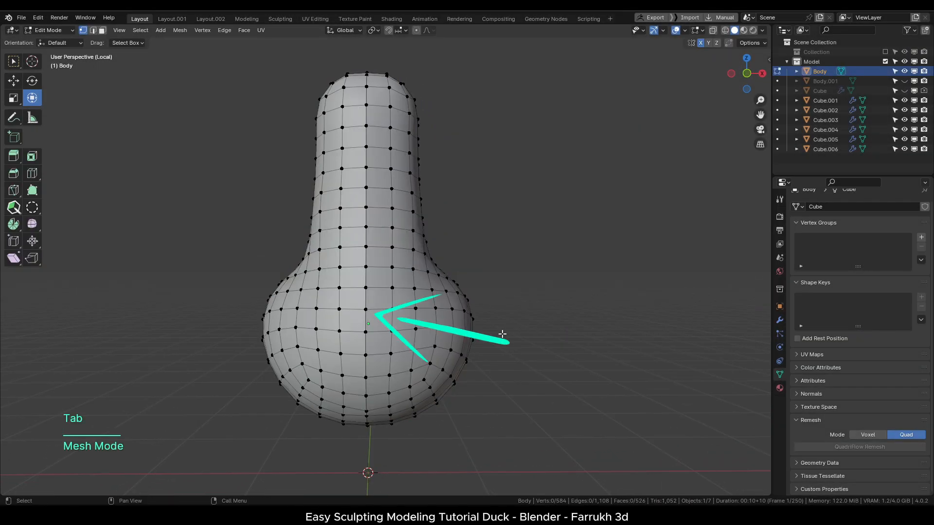
middle_click_drag(520, 326, 520, 328, "alt")
key("z")
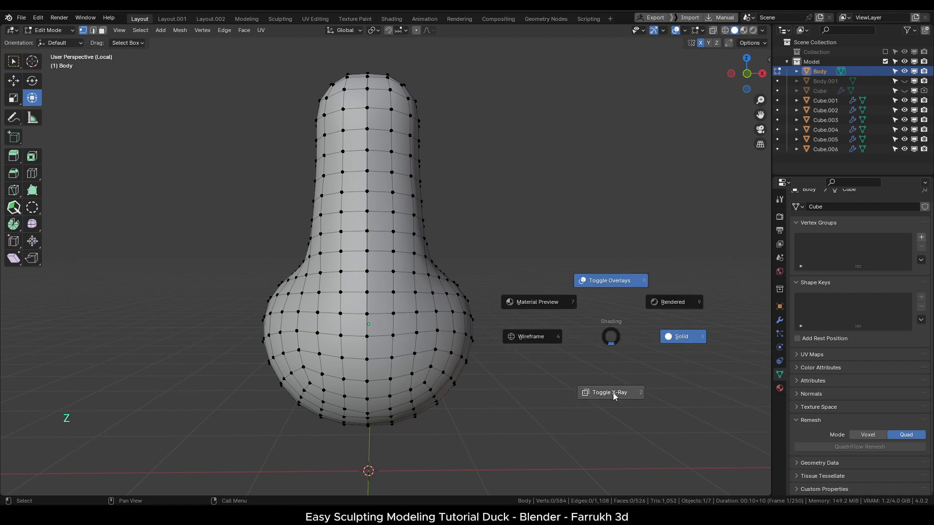
left_click(615, 392)
mouse_move(552, 355)
middle_mouse_down("alt")
mouse_move(580, 355)
mouse_move(554, 359)
mouse_move(558, 366)
middle_mouse_up("alt")
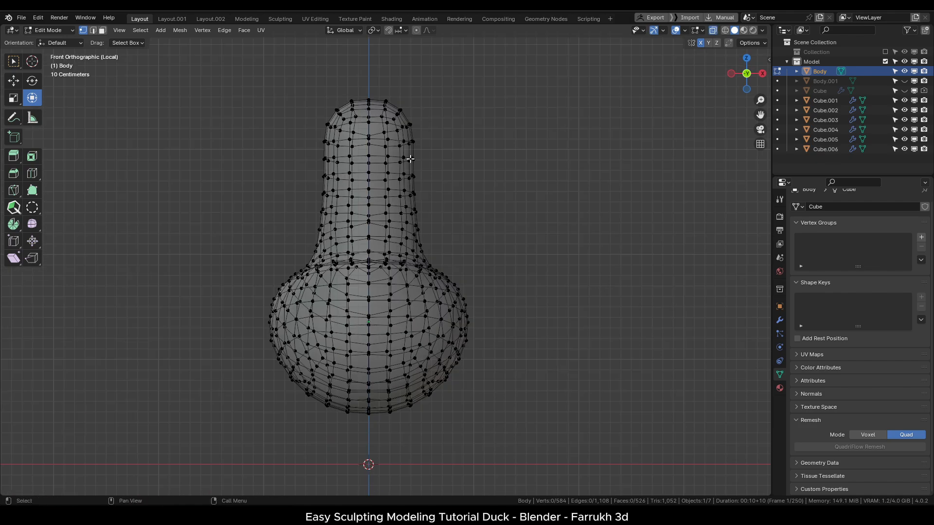
left_click_drag(374, 218, 374, 443)
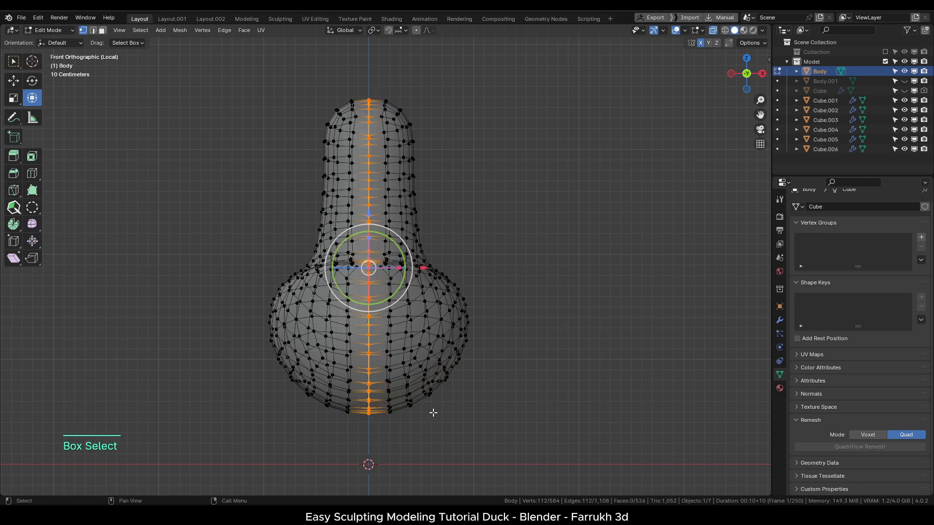
Turn on Auto Merge and set its threshold to 0.01 m.
middle_click_drag(546, 258, 714, 57, "alt")
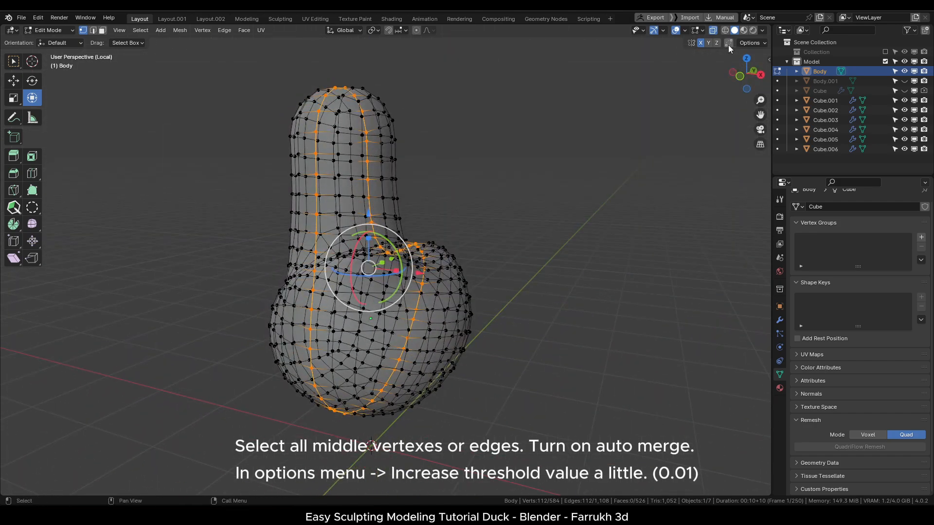
left_click(728, 43)
left_click(748, 42)
left_click(756, 139)
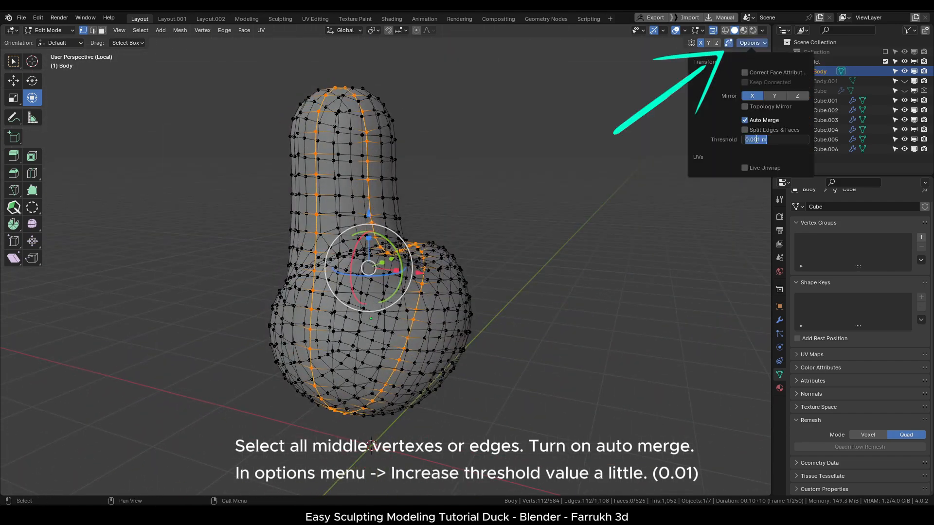
key("BackSpace")
type("1")
key("Return")
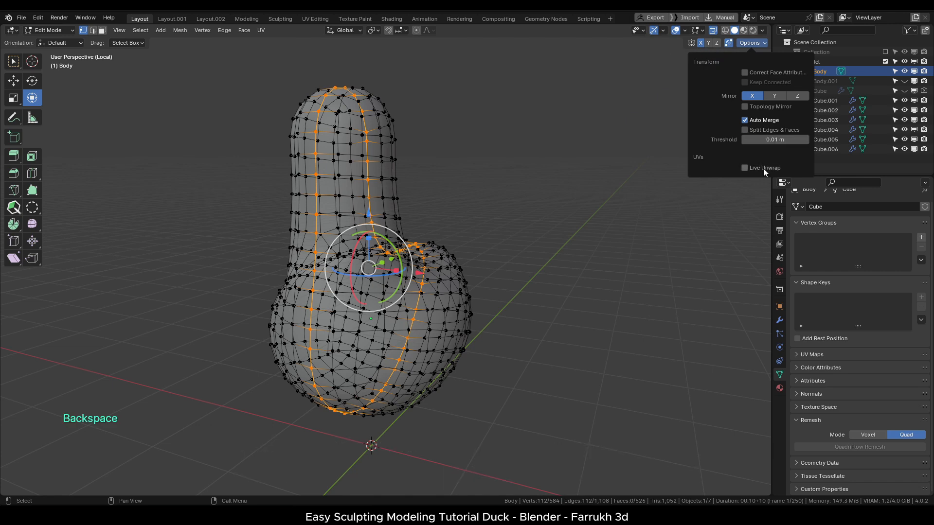
Turn off X-ray, scale the center-line vertices to 0 along X to merge them, and return to Object Mode to check the surface.
middle_click_drag(540, 243, 583, 265, "alt")
key("z")
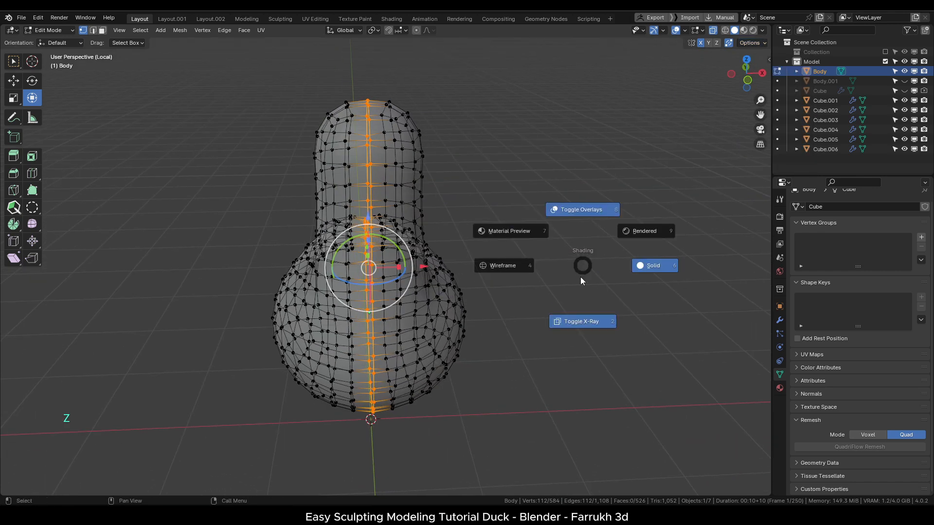
left_click(579, 317)
key("s")
key("x")
key("KP_Enter")
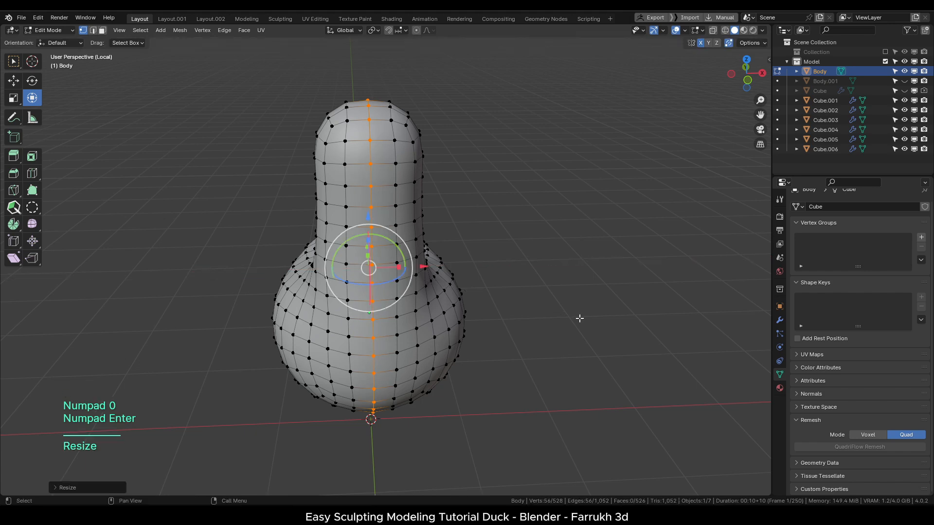
key("Tab")
middle_click_drag(565, 238, 559, 332, "alt")
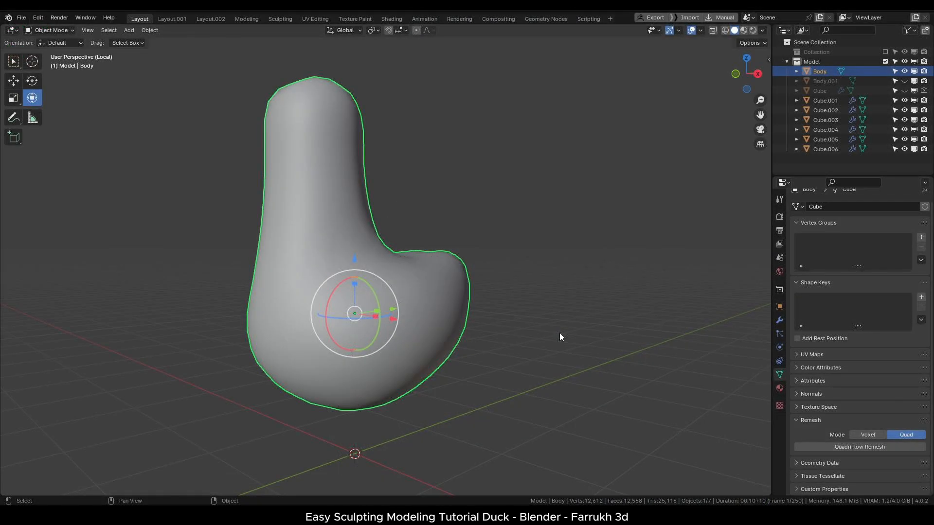
key("F4")
key("F4")
left_click(559, 333)
Reshape the tip of the body's tail in Sculpt Mode with the Grab brush at about 81 px radius, and return to Object Mode.
left_click(455, 283)
left_click_drag(455, 283, 434, 359, "alt")
key("Tab")
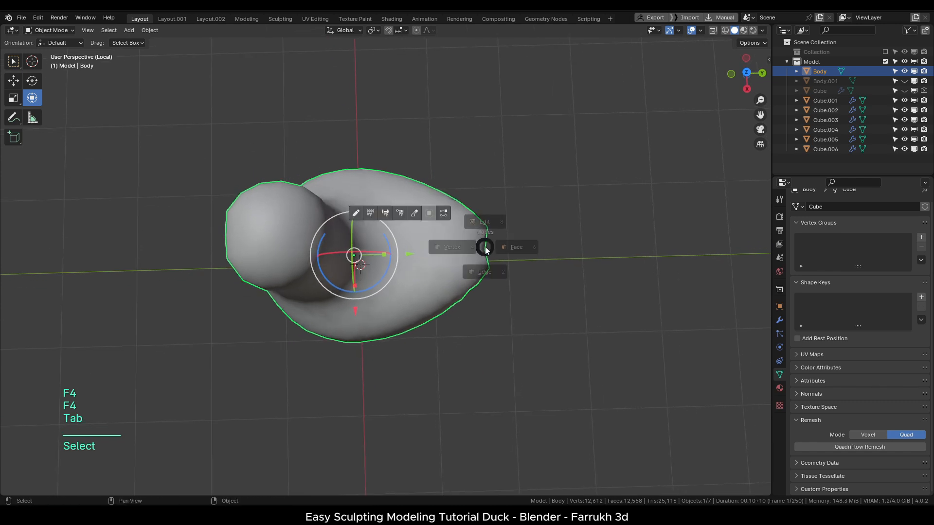
left_click(417, 213)
key("f")
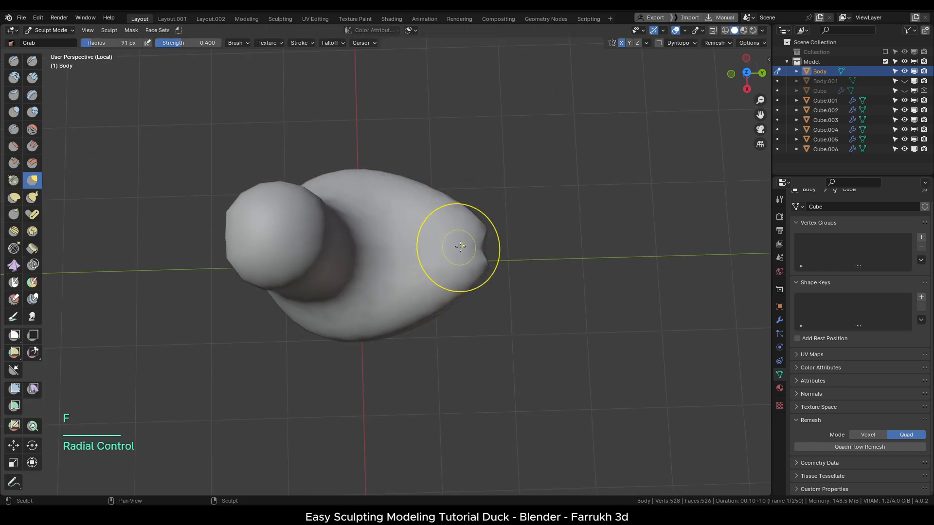
left_click(528, 243)
key("f")
mouse_move(528, 242)
left_mouse_down()
mouse_move(530, 260)
mouse_move(486, 282)
left_mouse_up()
left_click(528, 263)
mouse_move(400, 314)
left_mouse_down("alt")
mouse_move(414, 204)
mouse_move(442, 203)
left_mouse_up("alt")
key("Tab")
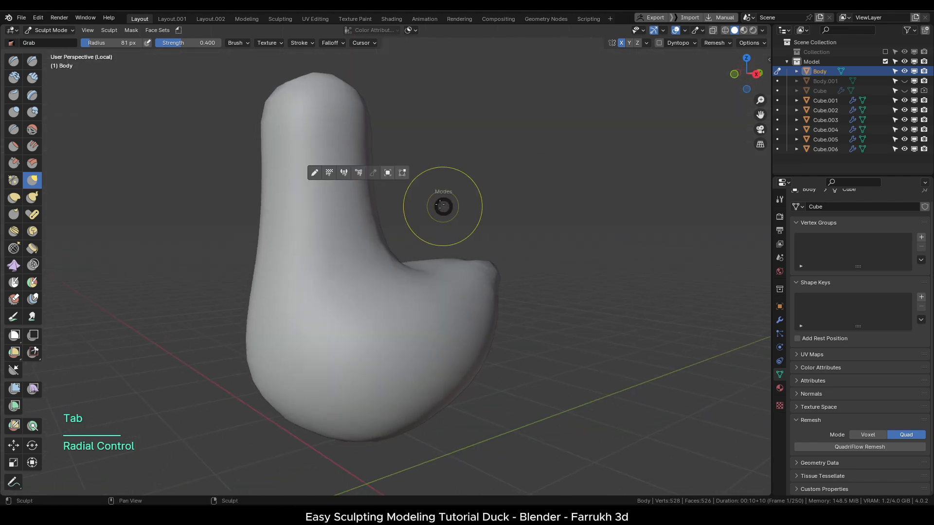
left_click(388, 175)
Exit local view to bring back the whole duck, and show the wireframe with nothing selected.
key("alt+q")
key("F4")
left_click(485, 270)
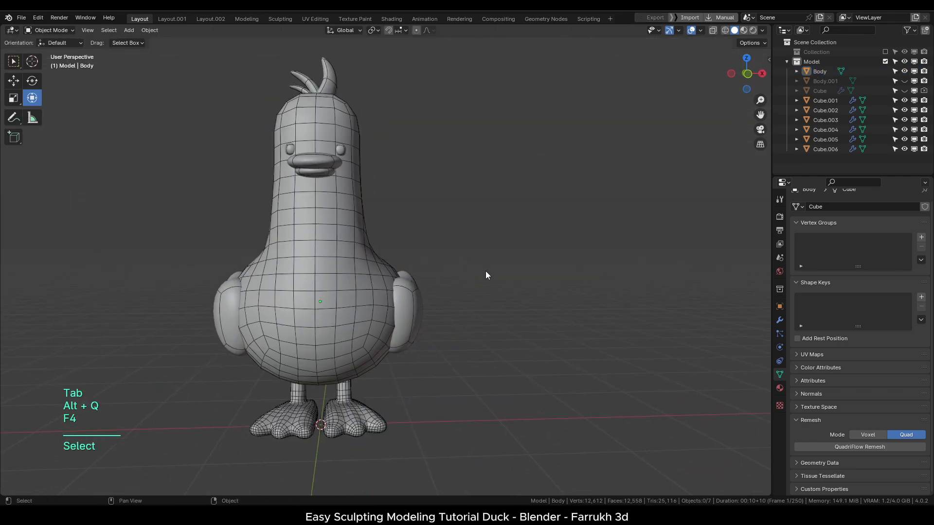
left_click_drag(485, 270, 528, 253, "alt")
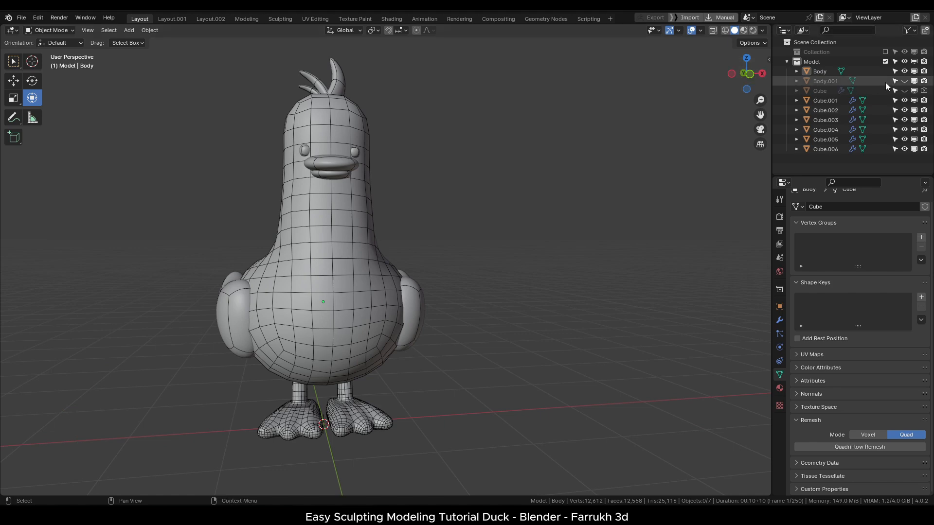
Temporarily unhide Body.001 to compare its topology with the remeshed duck body, and hide it again.
left_click(903, 81)
left_click_drag(379, 228, 397, 230, "alt")
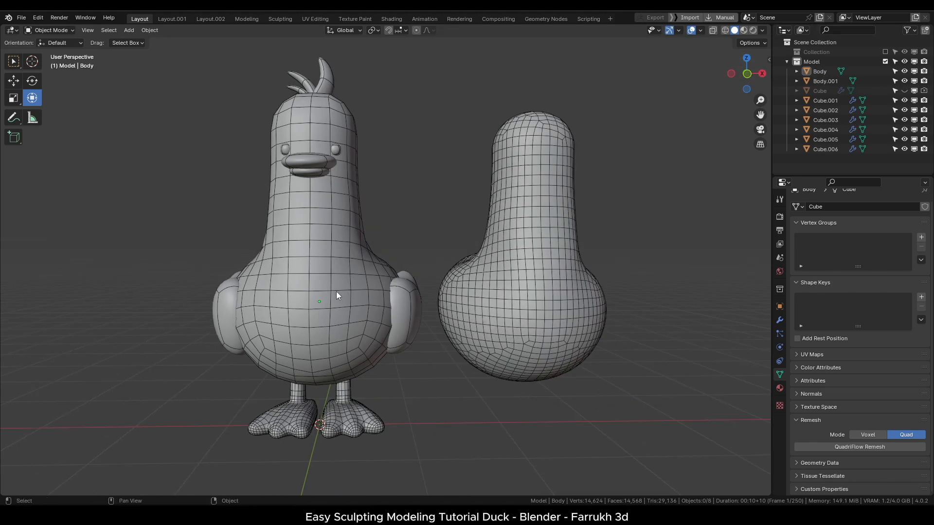
mouse_move(523, 333)
left_mouse_down("alt")
mouse_move(463, 352)
mouse_move(442, 389)
mouse_move(463, 395)
left_mouse_up("alt")
left_click(904, 81)
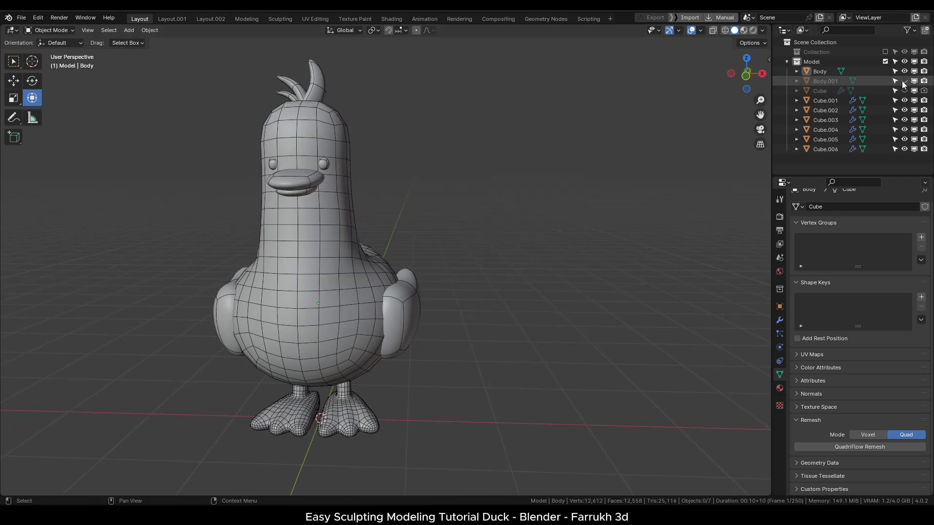
Add a level 2 Subdivision Surface to the body, deselect it, and hide the wireframe overlay.
left_click_drag(421, 295, 405, 285, "alt")
left_click(382, 286)
left_click_drag(424, 284, 485, 284, "alt+shift")
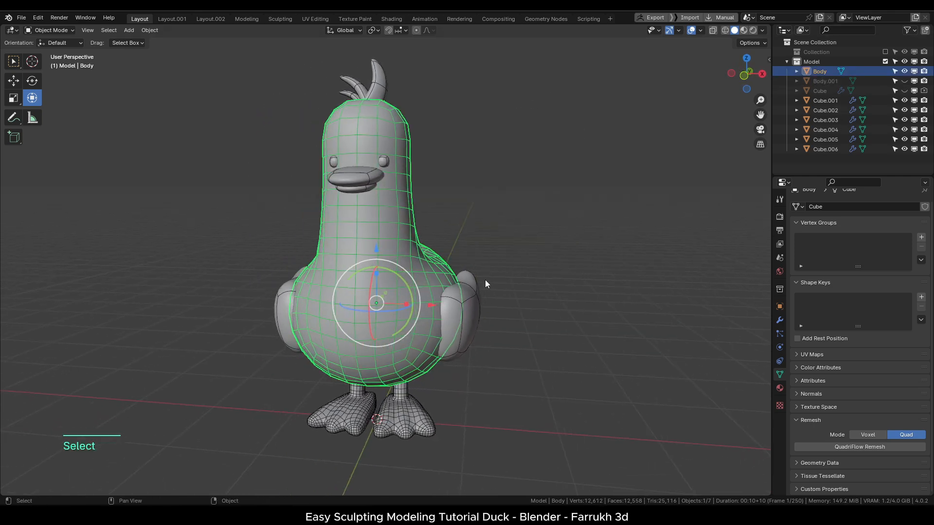
key("ctrl+2")
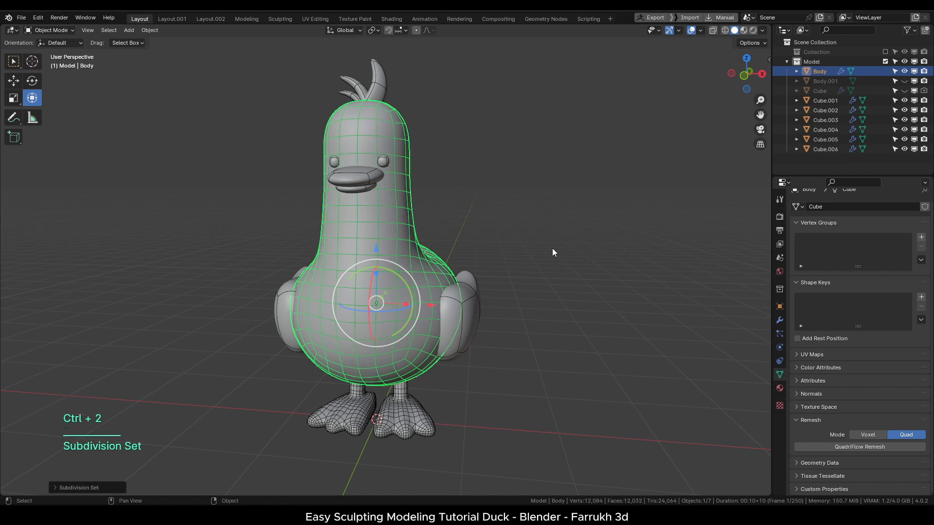
left_click(441, 230)
left_click_drag(442, 230, 450, 260, "alt")
key("F4")
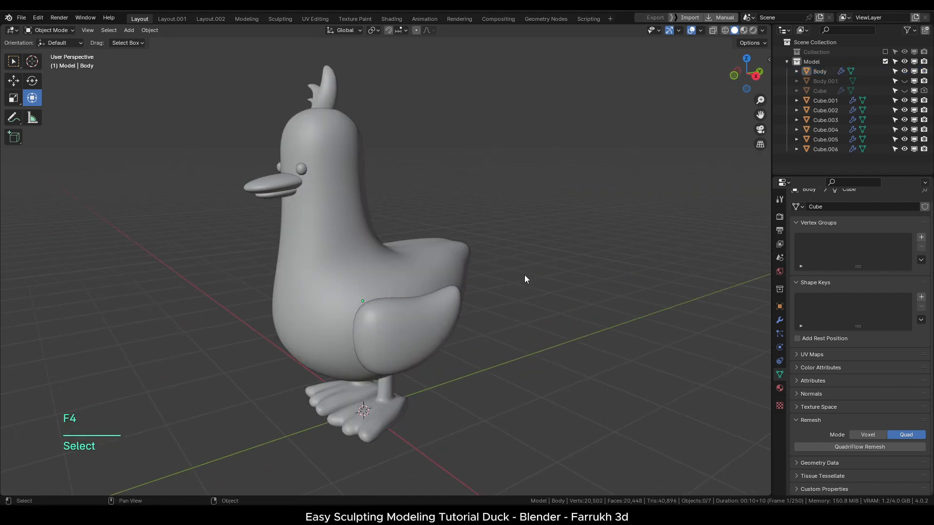
Lower the duck's back slightly between neck and tail in Sculpt Mode, using a large Grab brush.
left_click_drag(524, 275, 351, 268, "alt")
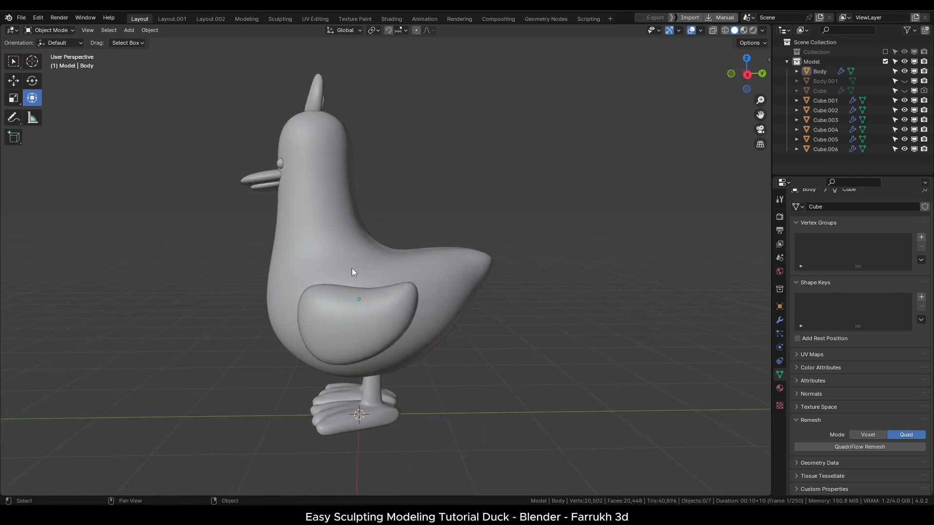
left_click(351, 267)
key("Tab")
left_click(306, 233)
key("f")
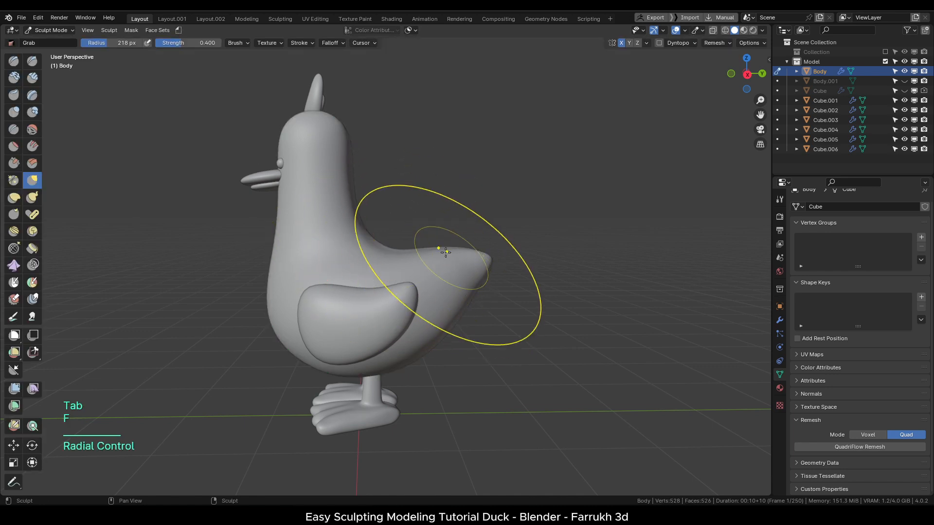
left_click(428, 274)
left_click_drag(460, 291, 443, 296, "alt")
left_click_drag(414, 259, 412, 269)
left_click_drag(346, 254, 371, 251, "alt")
Refine the duck's chest with the Grab brush at about 162 px radius, and return to Object Mode.
key("f")
left_click(346, 260)
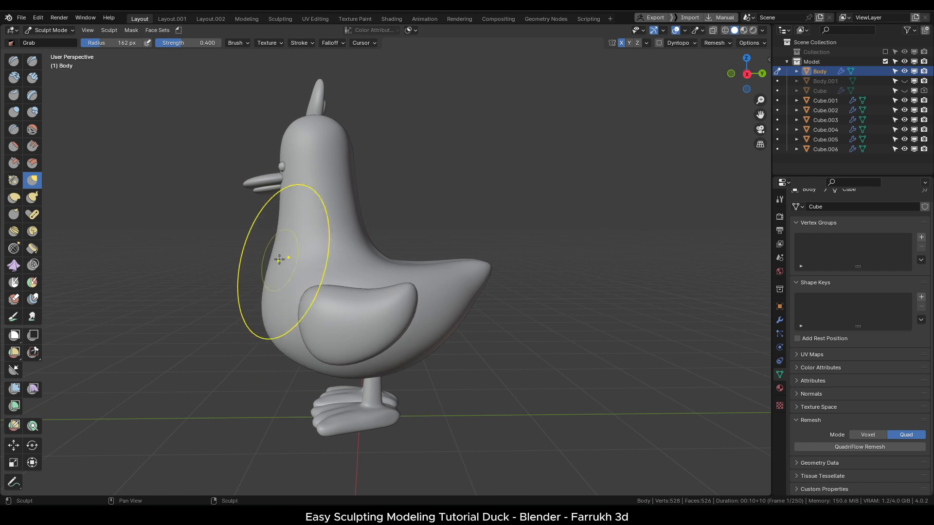
mouse_move(280, 260)
left_mouse_down("alt")
mouse_move(330, 268)
mouse_move(359, 292)
mouse_move(457, 292)
mouse_move(439, 295)
left_mouse_up("alt")
key("f")
left_click(284, 260)
mouse_move(439, 295)
left_mouse_down("alt+shift")
mouse_move(541, 314)
mouse_move(512, 330)
mouse_move(412, 205)
left_mouse_up("alt+shift")
key("Tab")
Select the upper beak, apply its Subdivision modifier, and check the resulting mesh by toggling the wireframe.
left_click(412, 205)
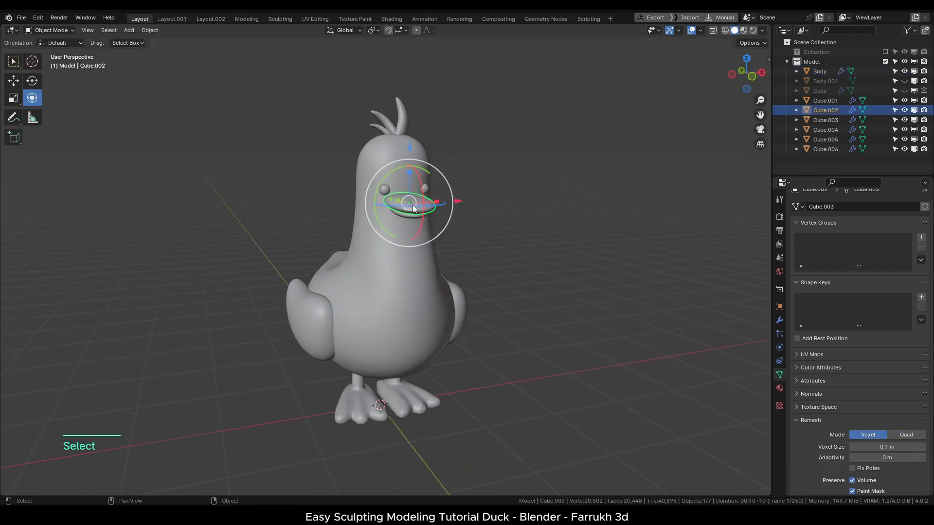
key("d")
left_click_drag(545, 288, 517, 270, "alt")
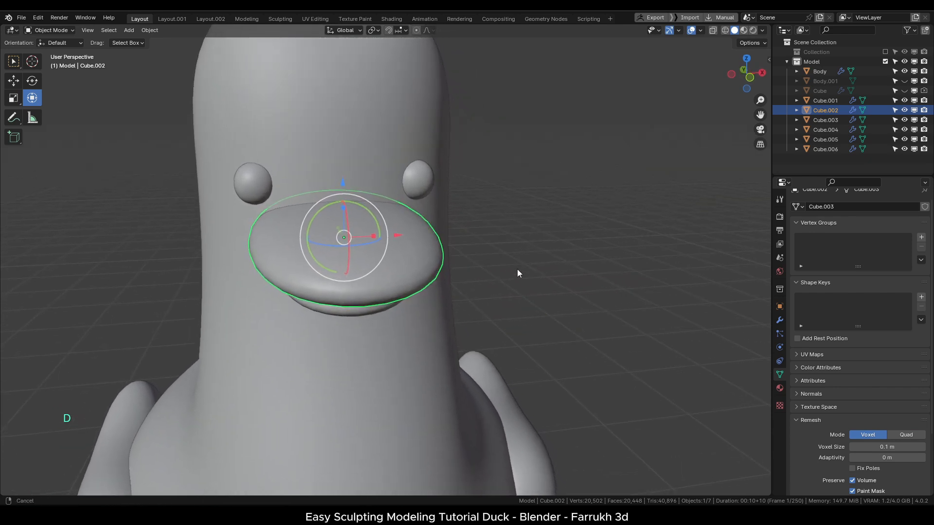
left_click(779, 319)
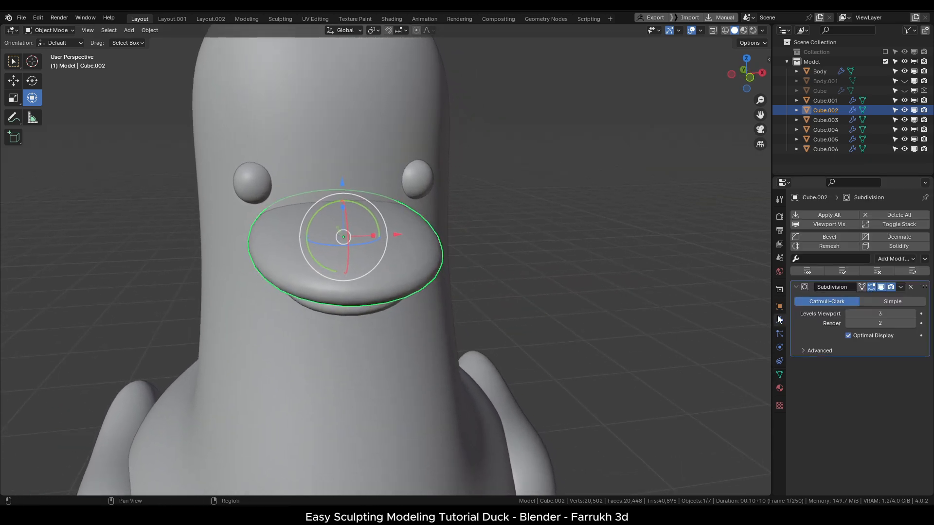
left_click(856, 298)
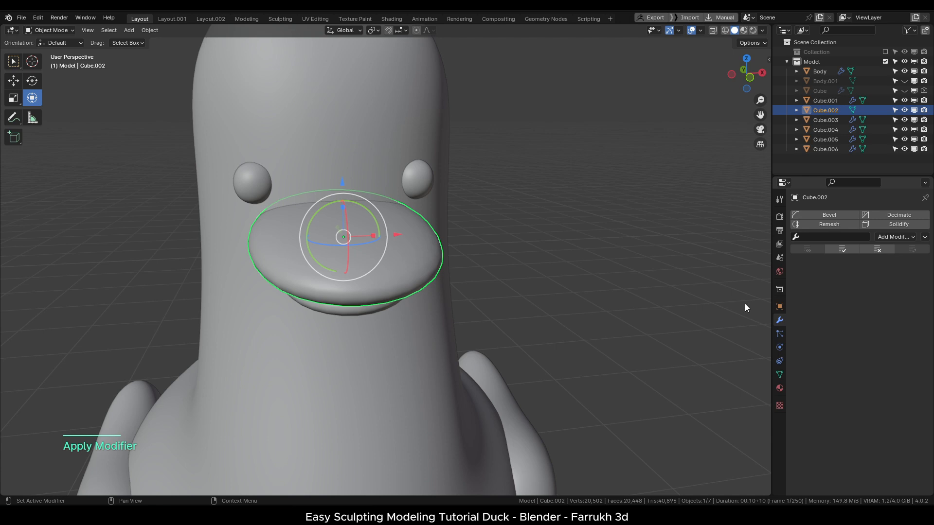
left_click(593, 274)
key("F4")
key("F4")
Select the upper beak and apply its scale.
left_click(383, 247)
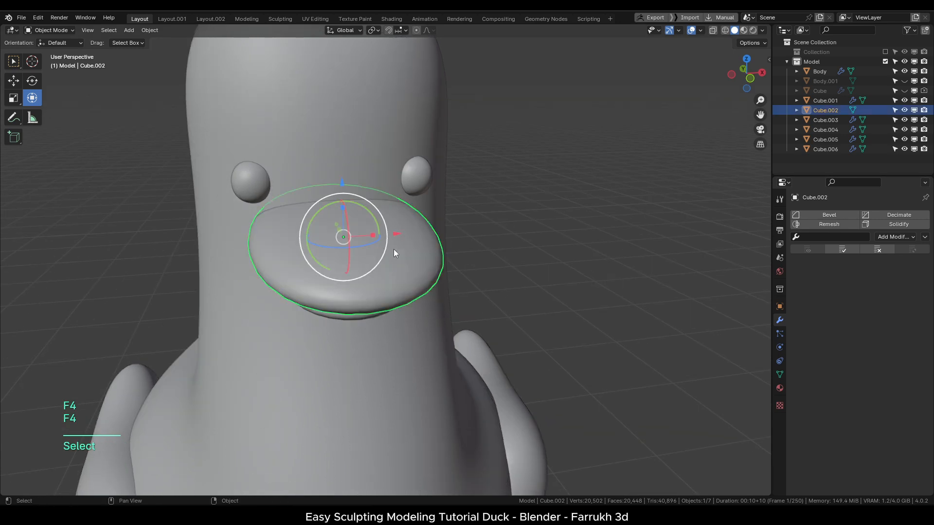
key("ctrl+a")
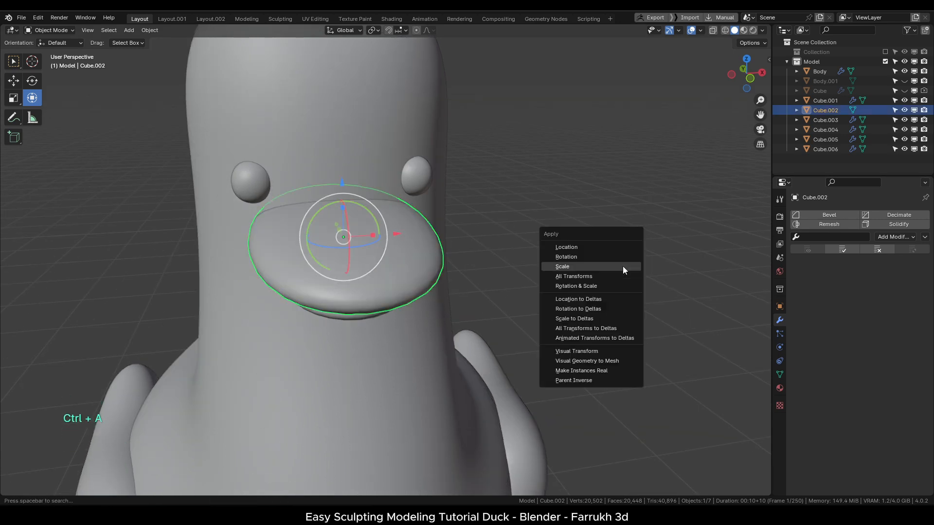
left_click(623, 266)
Switch the upper beak to Sculpt Mode and enable X-axis symmetry.
key("Tab")
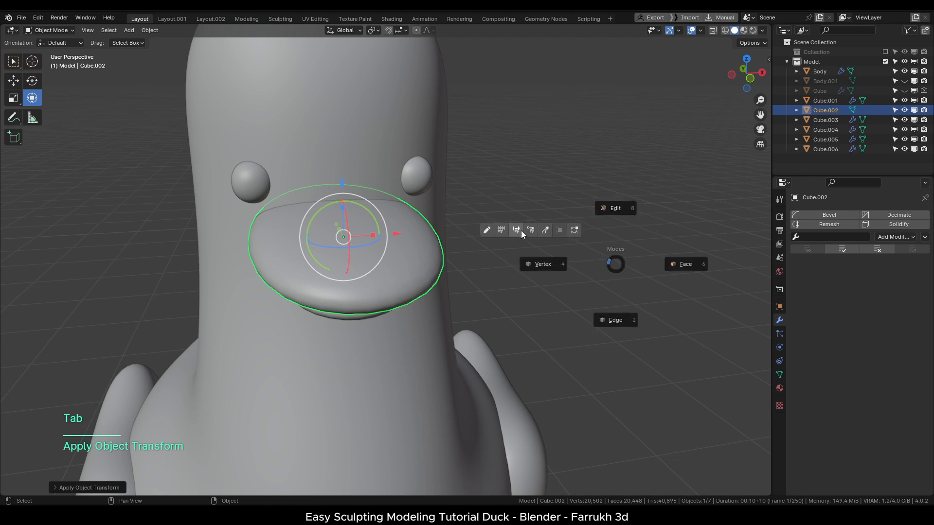
left_click(545, 230)
middle_click_drag(511, 200, 520, 227, "alt")
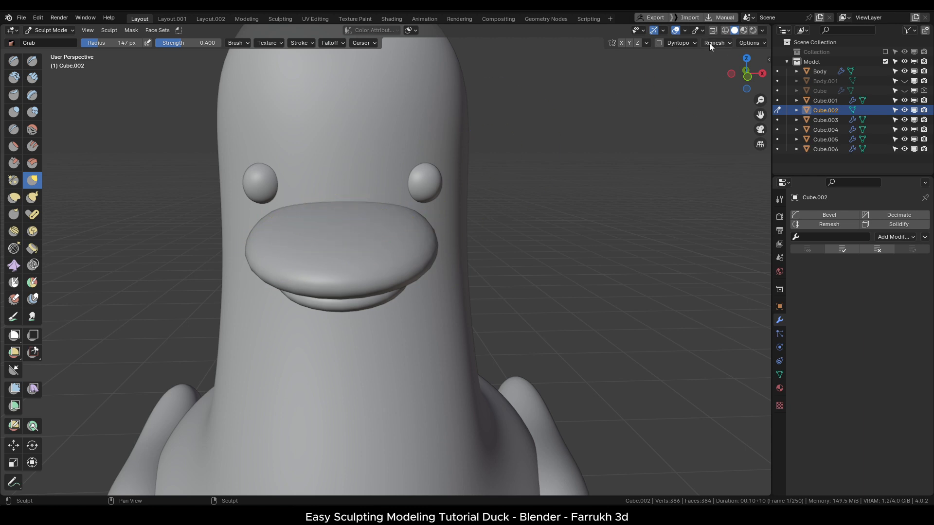
left_click(621, 43)
Reshape the upper beak's edge where it meets the face with the Grab brush, adjusting the brush radius to suit.
mouse_move(437, 229)
middle_mouse_down()
mouse_move(400, 254)
mouse_move(360, 236)
middle_mouse_up()
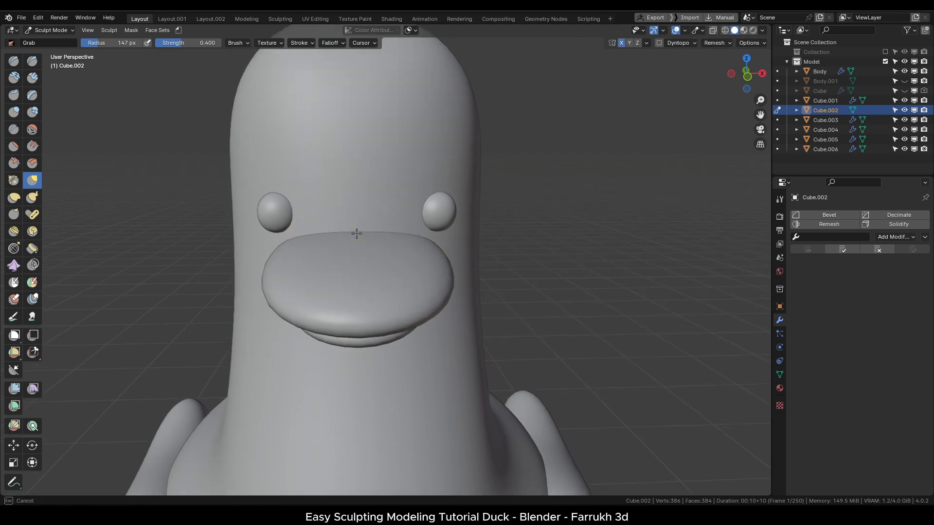
left_click_drag(393, 239, 393, 242)
mouse_move(455, 280)
left_mouse_down("alt")
mouse_move(410, 286)
mouse_move(442, 267)
mouse_move(367, 283)
mouse_move(287, 281)
mouse_move(270, 248)
mouse_move(269, 266)
left_mouse_up("alt")
key("f")
left_click(458, 268)
key("f")
left_click(390, 286)
left_click_drag(371, 276, 342, 311)
Refine the upper beak's central ridge and side profile with the Grab brush, and return to Object Mode.
mouse_move(342, 311)
left_mouse_down("alt")
mouse_move(413, 308)
mouse_move(335, 292)
left_mouse_up("alt")
left_click_drag(361, 329, 448, 261, "alt")
left_click_drag(399, 219, 398, 230)
mouse_move(398, 230)
left_mouse_down("alt")
mouse_move(330, 273)
mouse_move(308, 255)
left_mouse_up("alt")
left_click_drag(458, 323, 428, 321, "alt")
mouse_move(378, 315)
left_mouse_down()
mouse_move(359, 312)
mouse_move(440, 358)
left_mouse_up()
key("Tab")
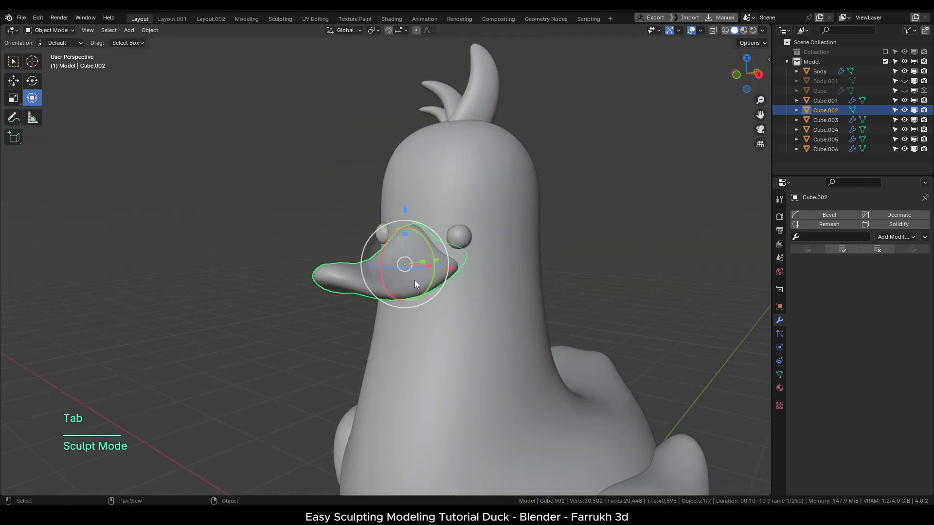
Add a level 2 Subdivision Surface to the upper beak.
key("ctrl+2")
mouse_move(615, 284)
left_mouse_down("alt")
mouse_move(473, 303)
mouse_move(460, 273)
mouse_move(488, 275)
mouse_move(423, 313)
left_mouse_up("alt")
left_click_drag(423, 313, 399, 296, "alt")
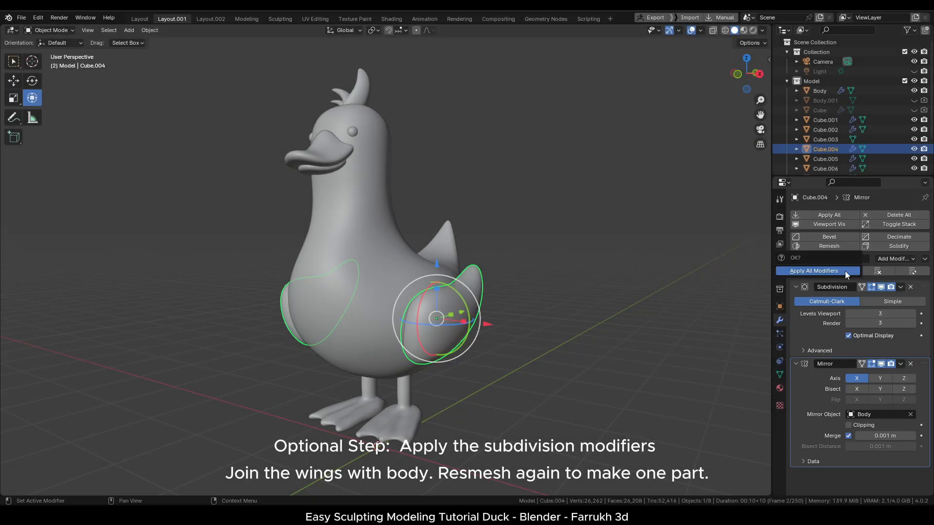
Apply all modifiers on the wings and the body, and join the wings into the body.
left_click(393, 287)
left_click_drag(542, 370, 492, 357, "alt")
left_click(440, 316)
left_click(380, 255, "shift")
key("ctrl+j")
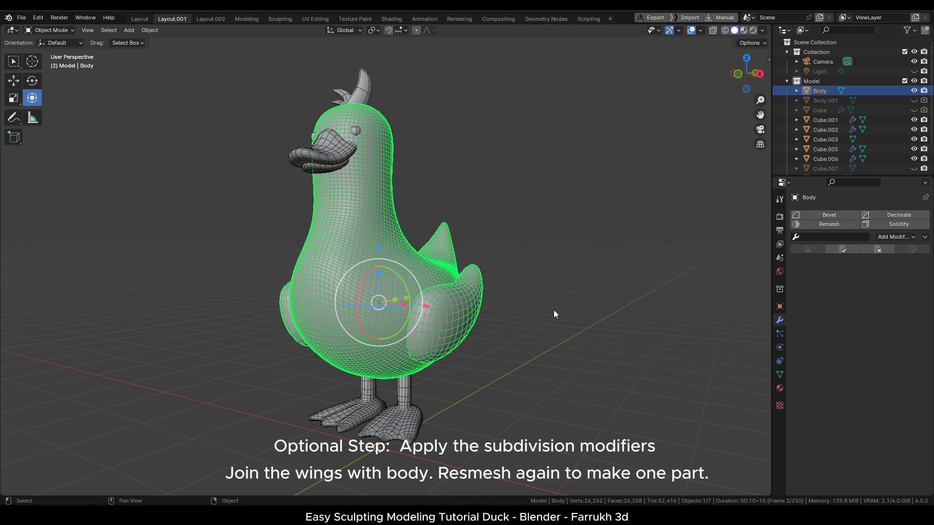
Switch the joined body to Sculpt Mode, adjust the voxel size, and voxel-remesh it so wings and body form one part.
left_click(553, 310)
left_click(452, 329)
key("ctrl+Tab")
left_click(478, 387)
key("r")
left_click(513, 319)
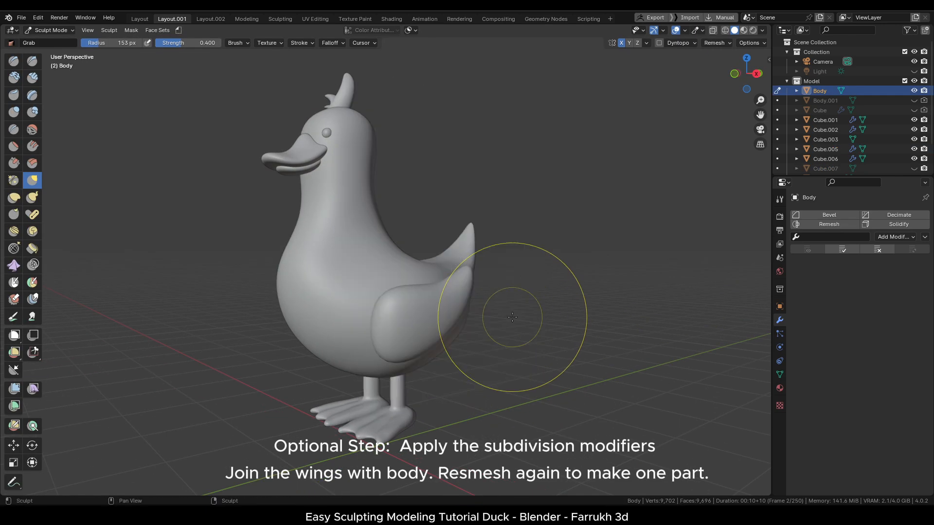
key("ctrl+r")
Set the Grab brush radius to 155 px and examine the merged wings and body from the side and front.
mouse_move(520, 323)
middle_mouse_down()
mouse_move(552, 335)
mouse_move(481, 347)
mouse_move(526, 354)
middle_mouse_up()
mouse_move(413, 336)
middle_mouse_down()
mouse_move(457, 325)
mouse_move(437, 319)
middle_mouse_up()
key("f")
left_click(496, 292)
mouse_move(496, 292)
middle_mouse_down()
mouse_move(489, 306)
mouse_move(527, 257)
mouse_move(462, 292)
mouse_move(483, 302)
middle_mouse_up()
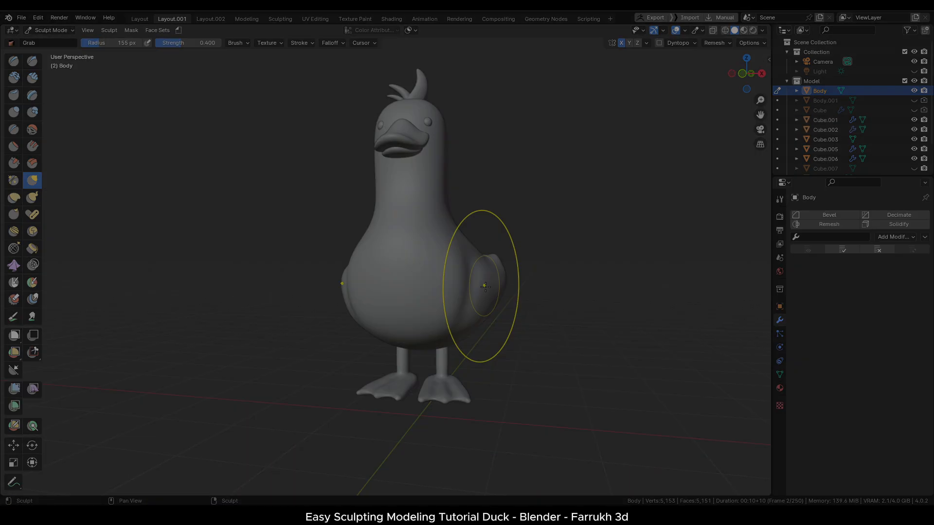